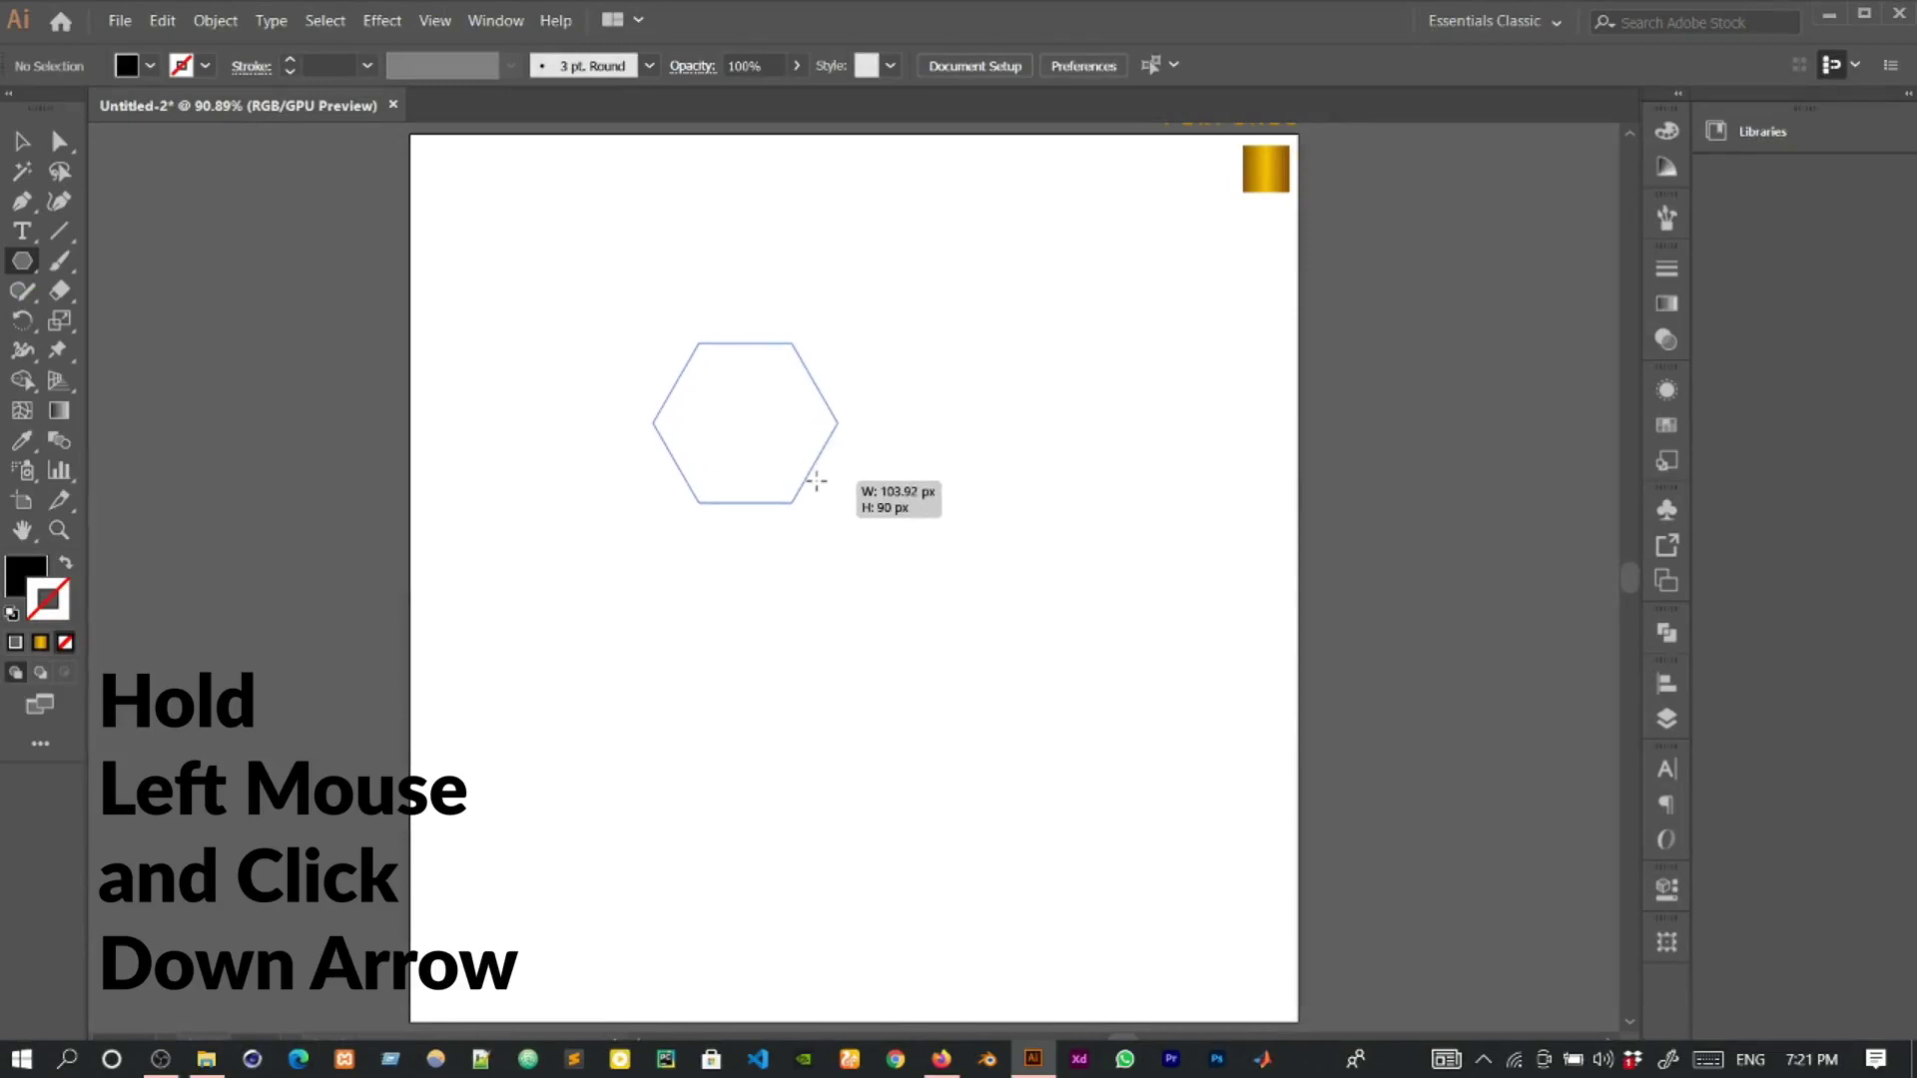
Reduce the polygon being drawn to three sides and finish it as a triangle about 83 by 72 px.
key("Down")
key("Down")
key("Down")
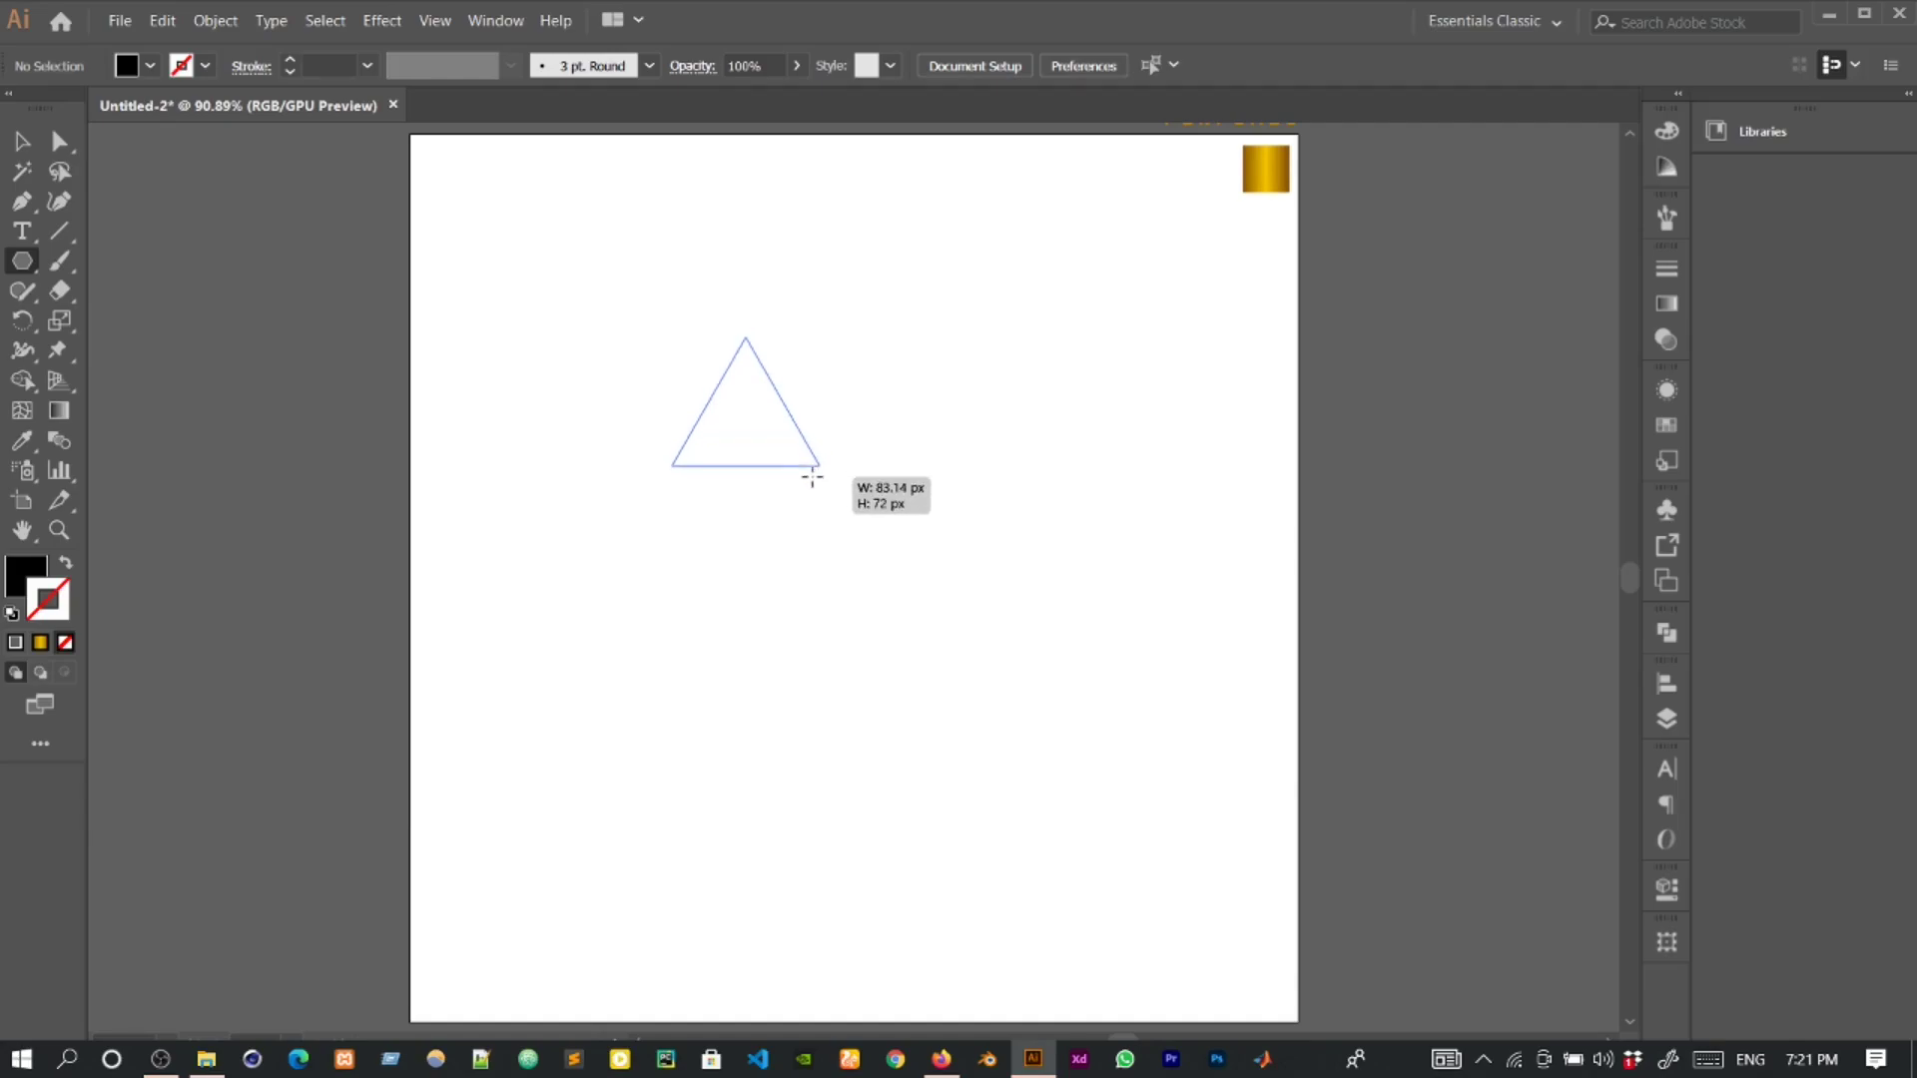
left_click(22, 143)
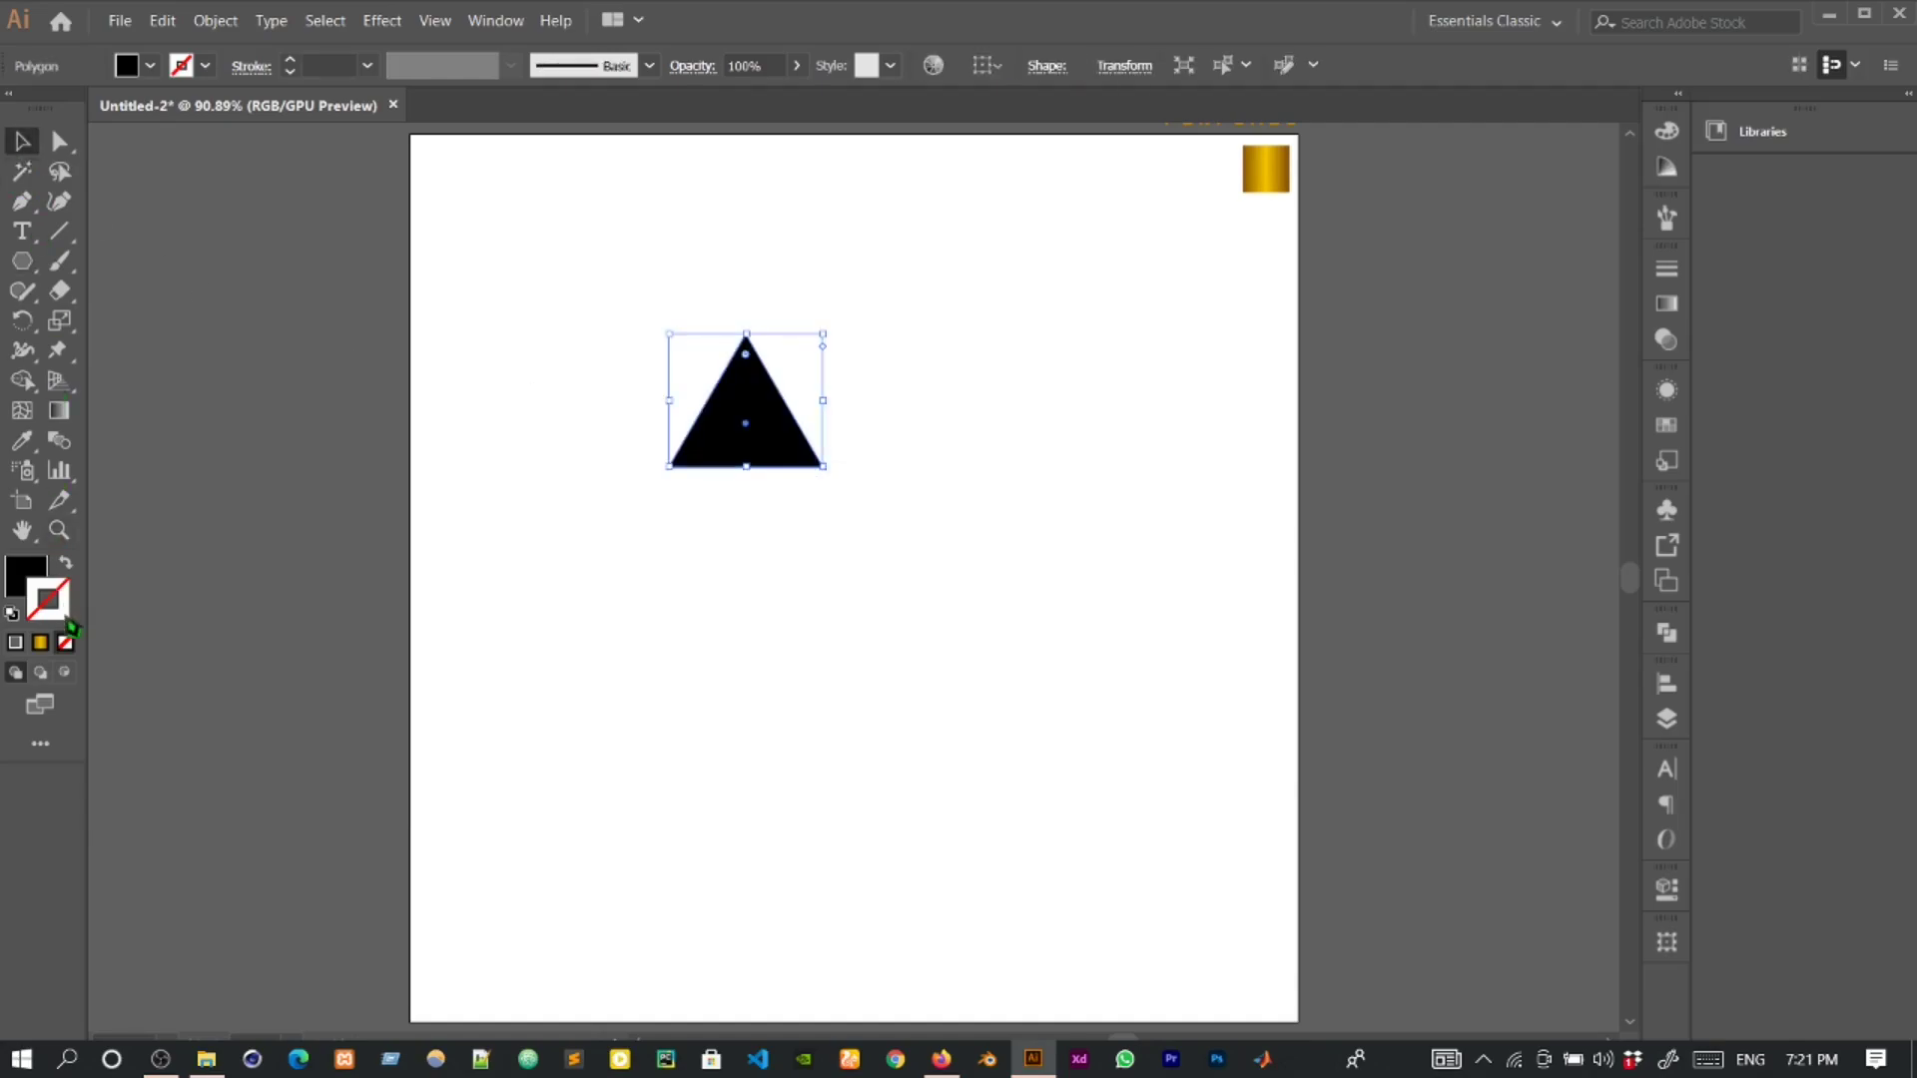
Swap the triangle's fill and stroke so it is only outlined in black, and set the stroke weight to 10 pt.
left_click(66, 566)
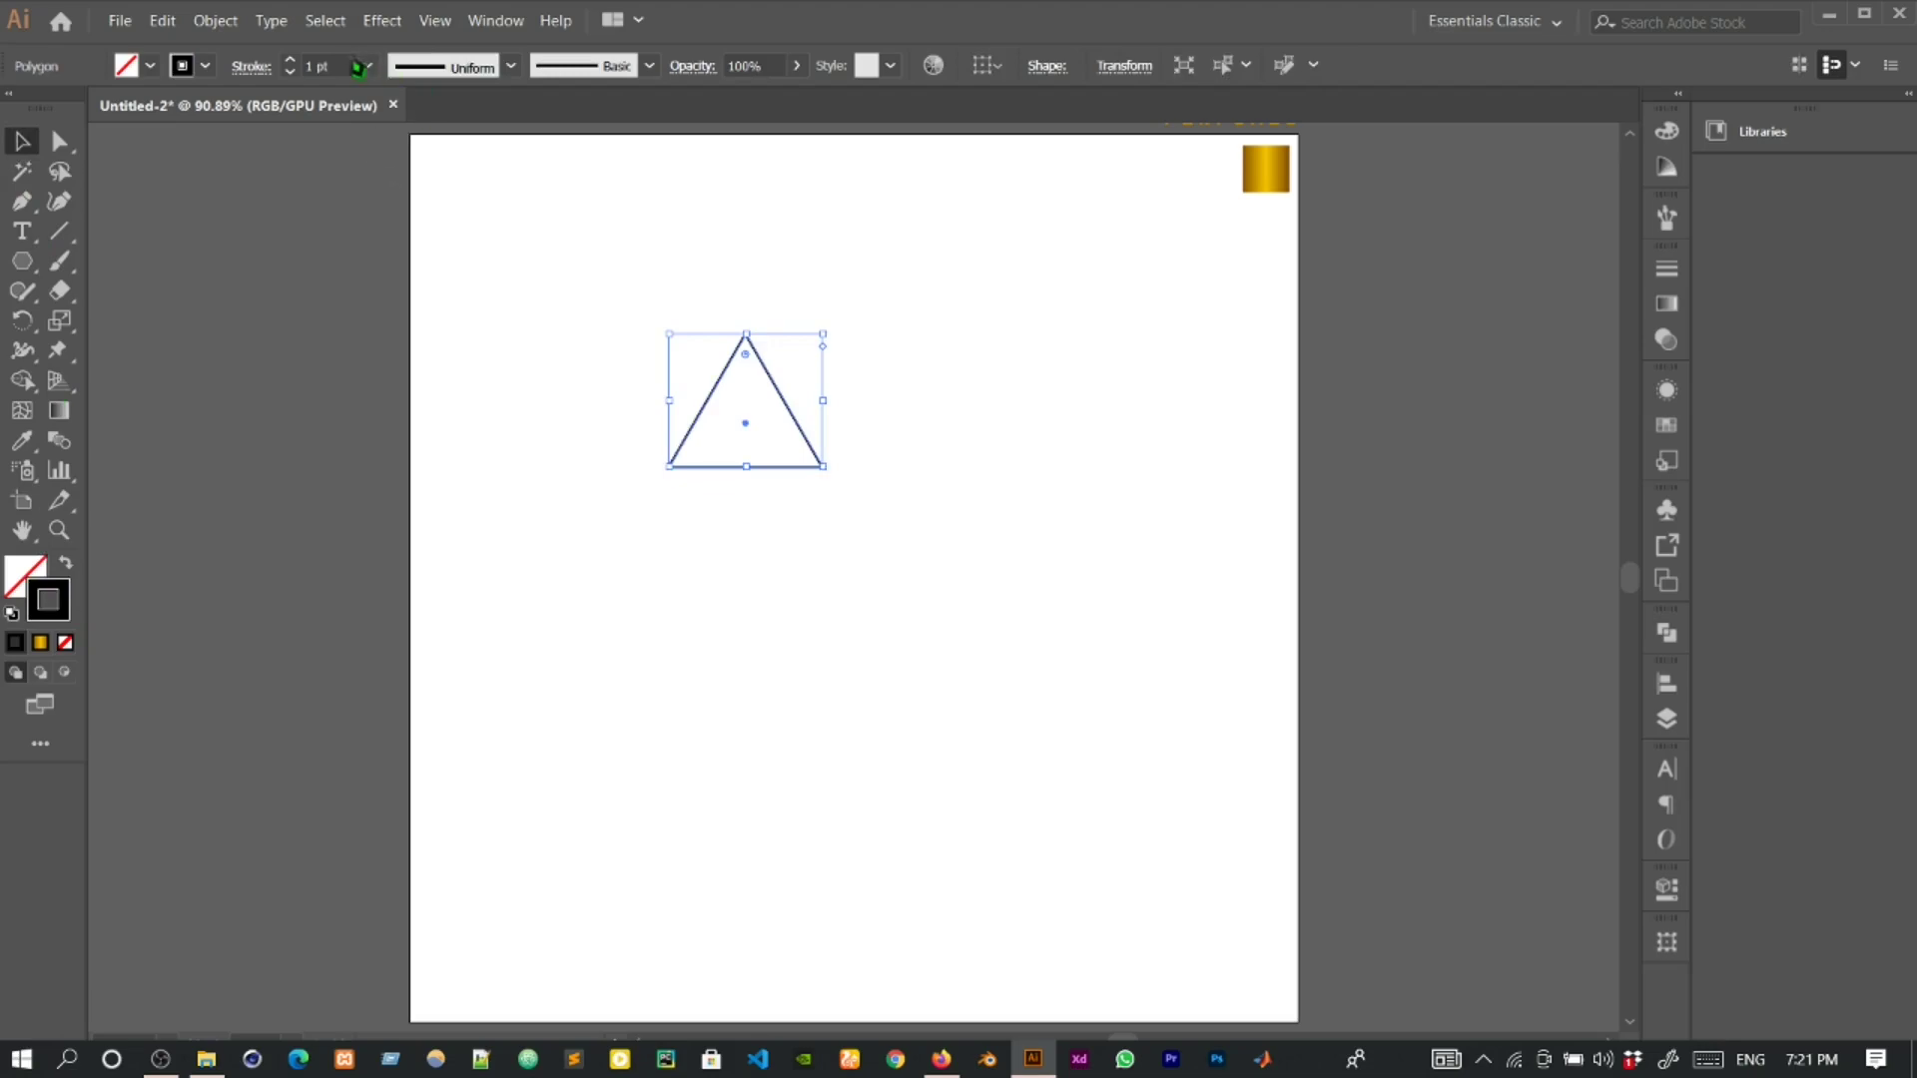
left_click(334, 68)
key("Up")
key("Up")
key("Up")
key("Up")
key("Up")
key("Up")
key("Up")
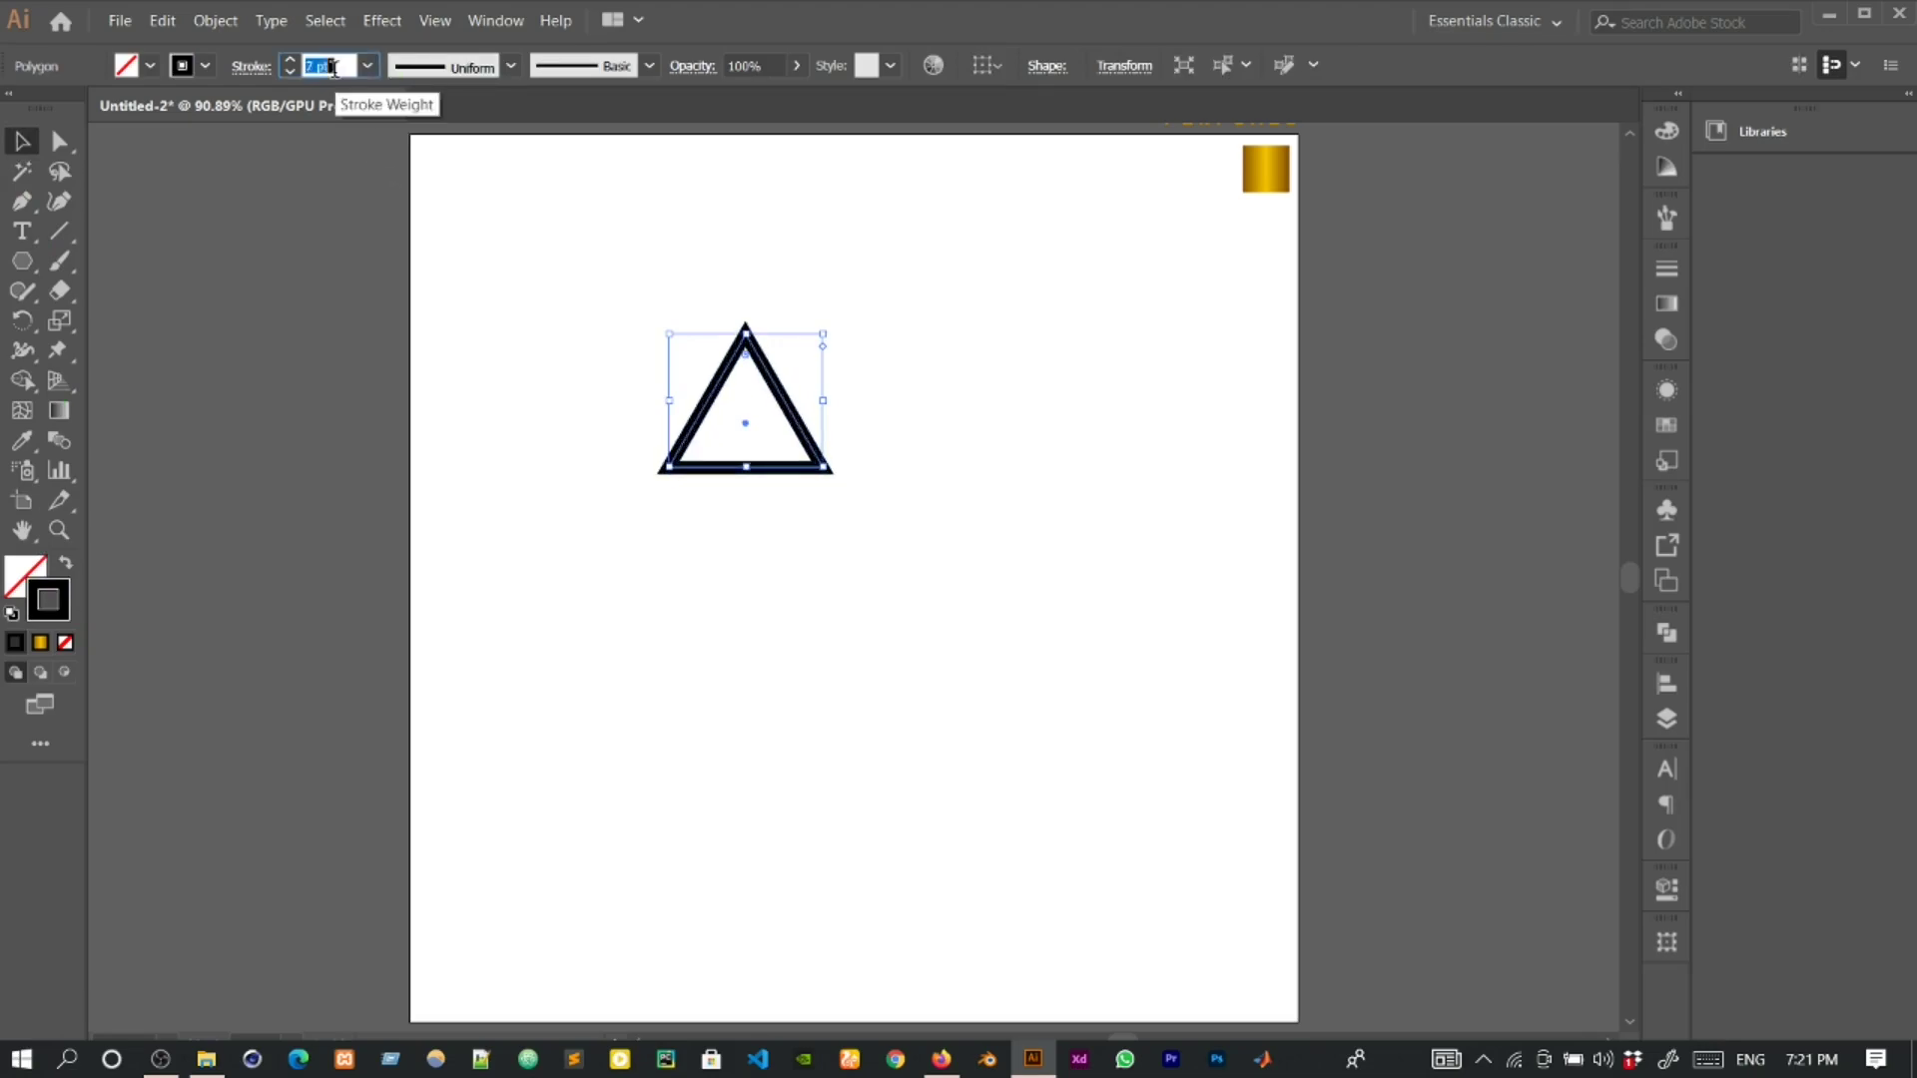
key("Up")
key("Up")
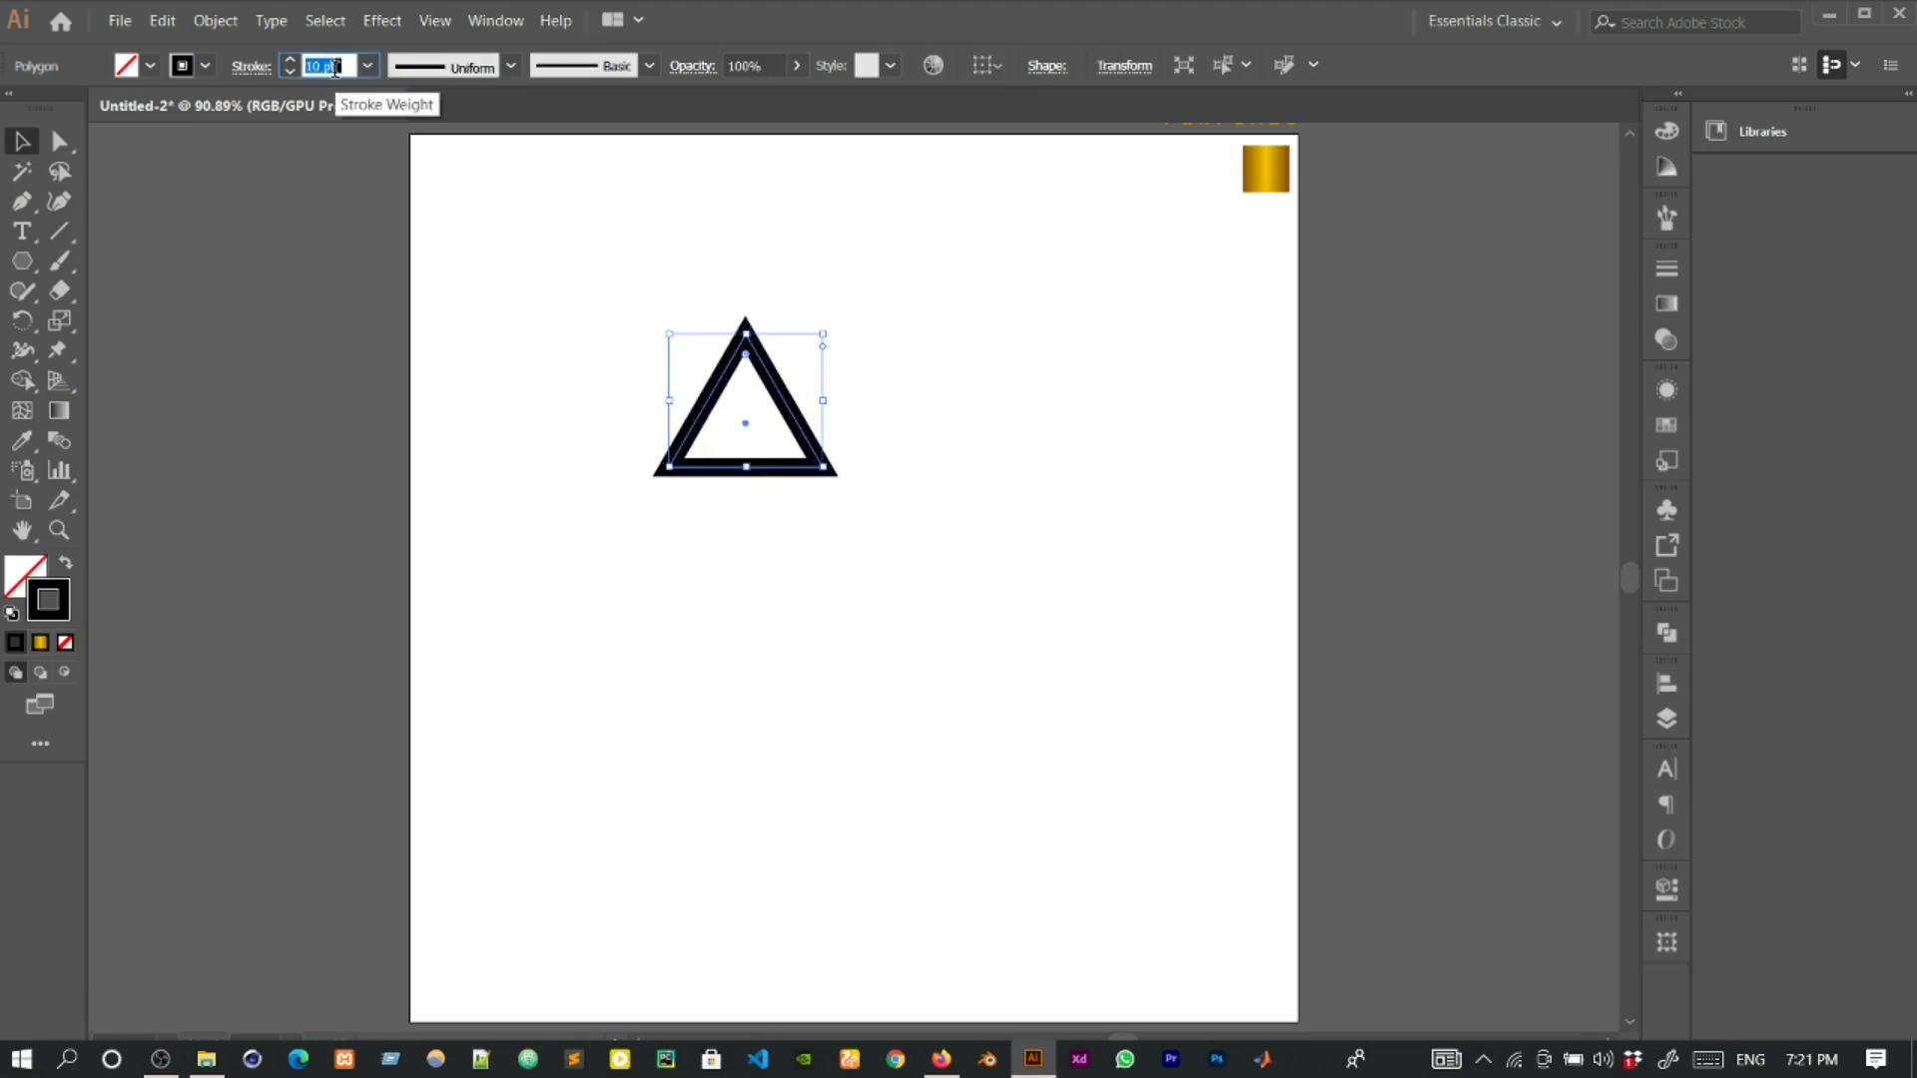
left_click(529, 368)
Duplicate the outlined triangle horizontally to its right so that the two triangles overlap and their bases line up.
scroll(789, 397, "up", 2)
scroll(955, 446, "up", 3)
left_click_drag(785, 683, 892, 667)
left_click(961, 555)
Expand the fill and stroke of both overlapping triangles into solid shapes.
left_click_drag(988, 453, 473, 787)
left_click(215, 20)
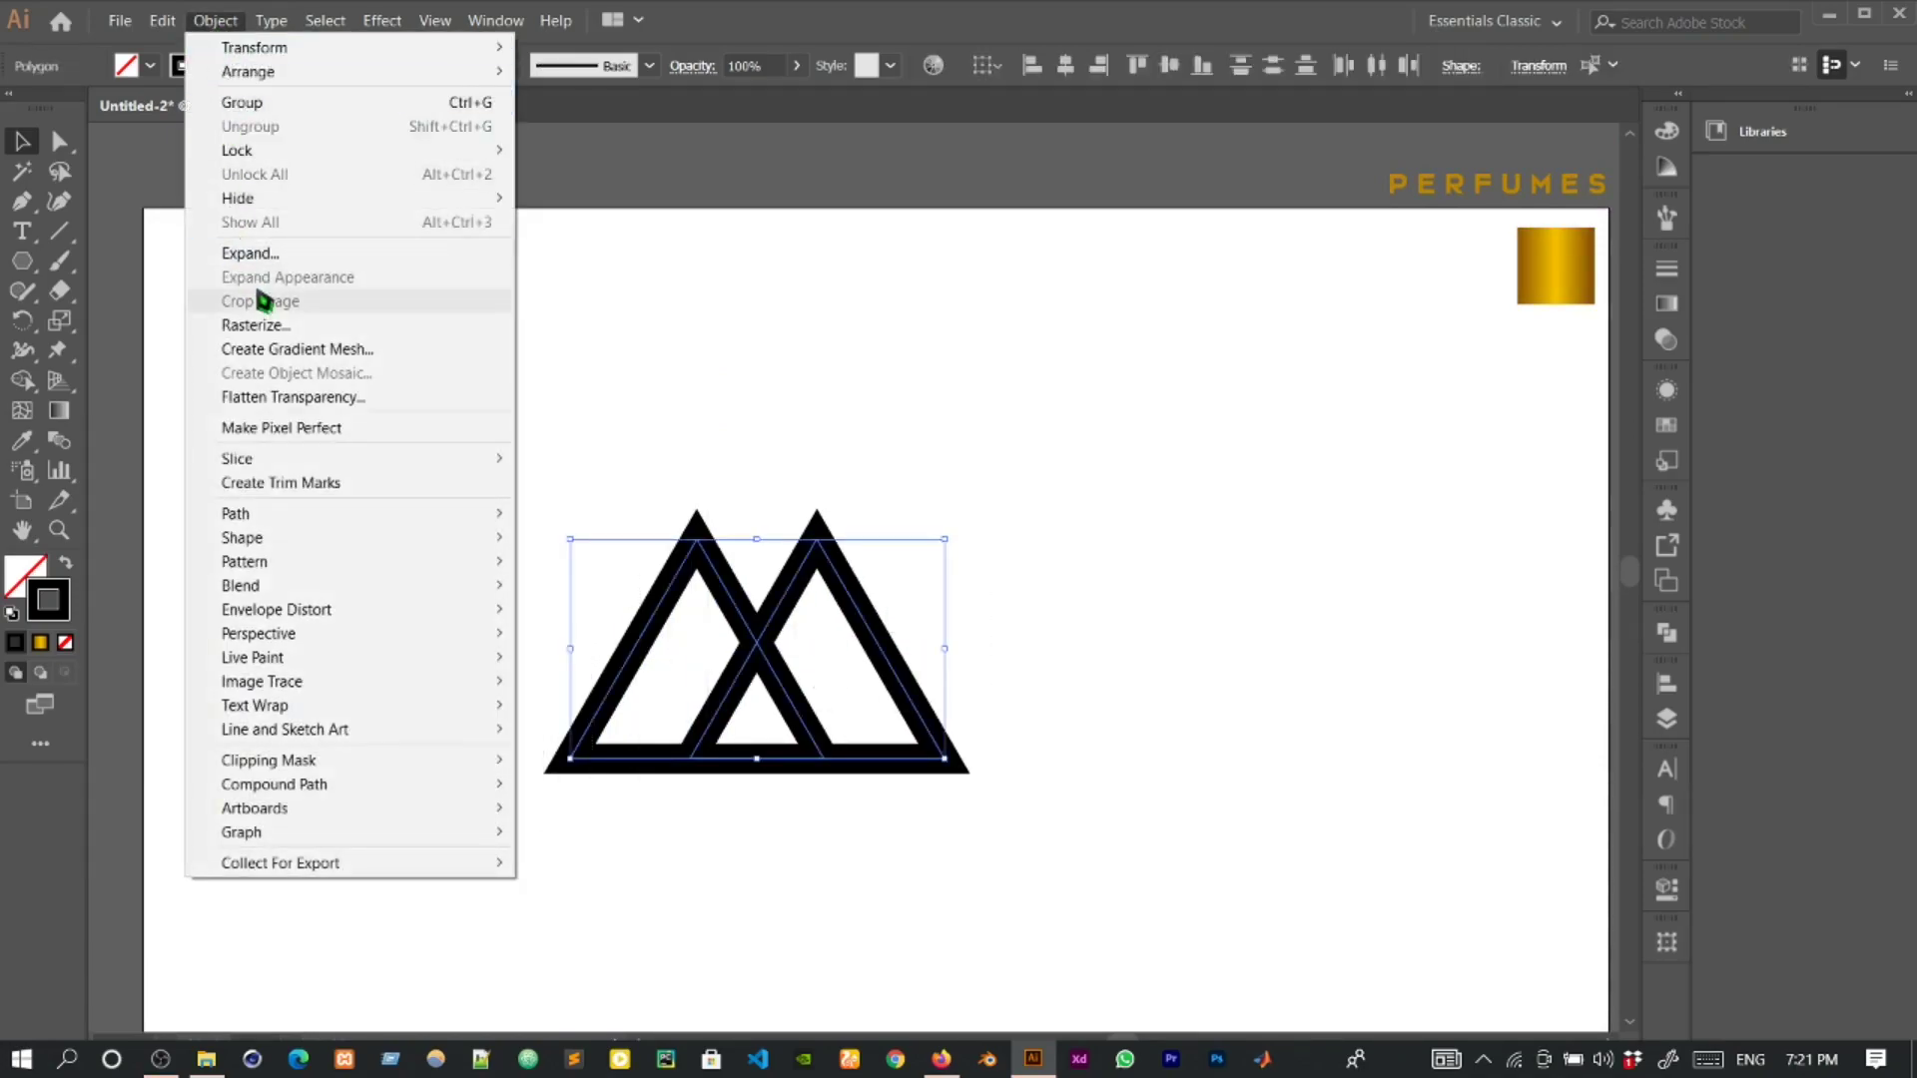
left_click(262, 253)
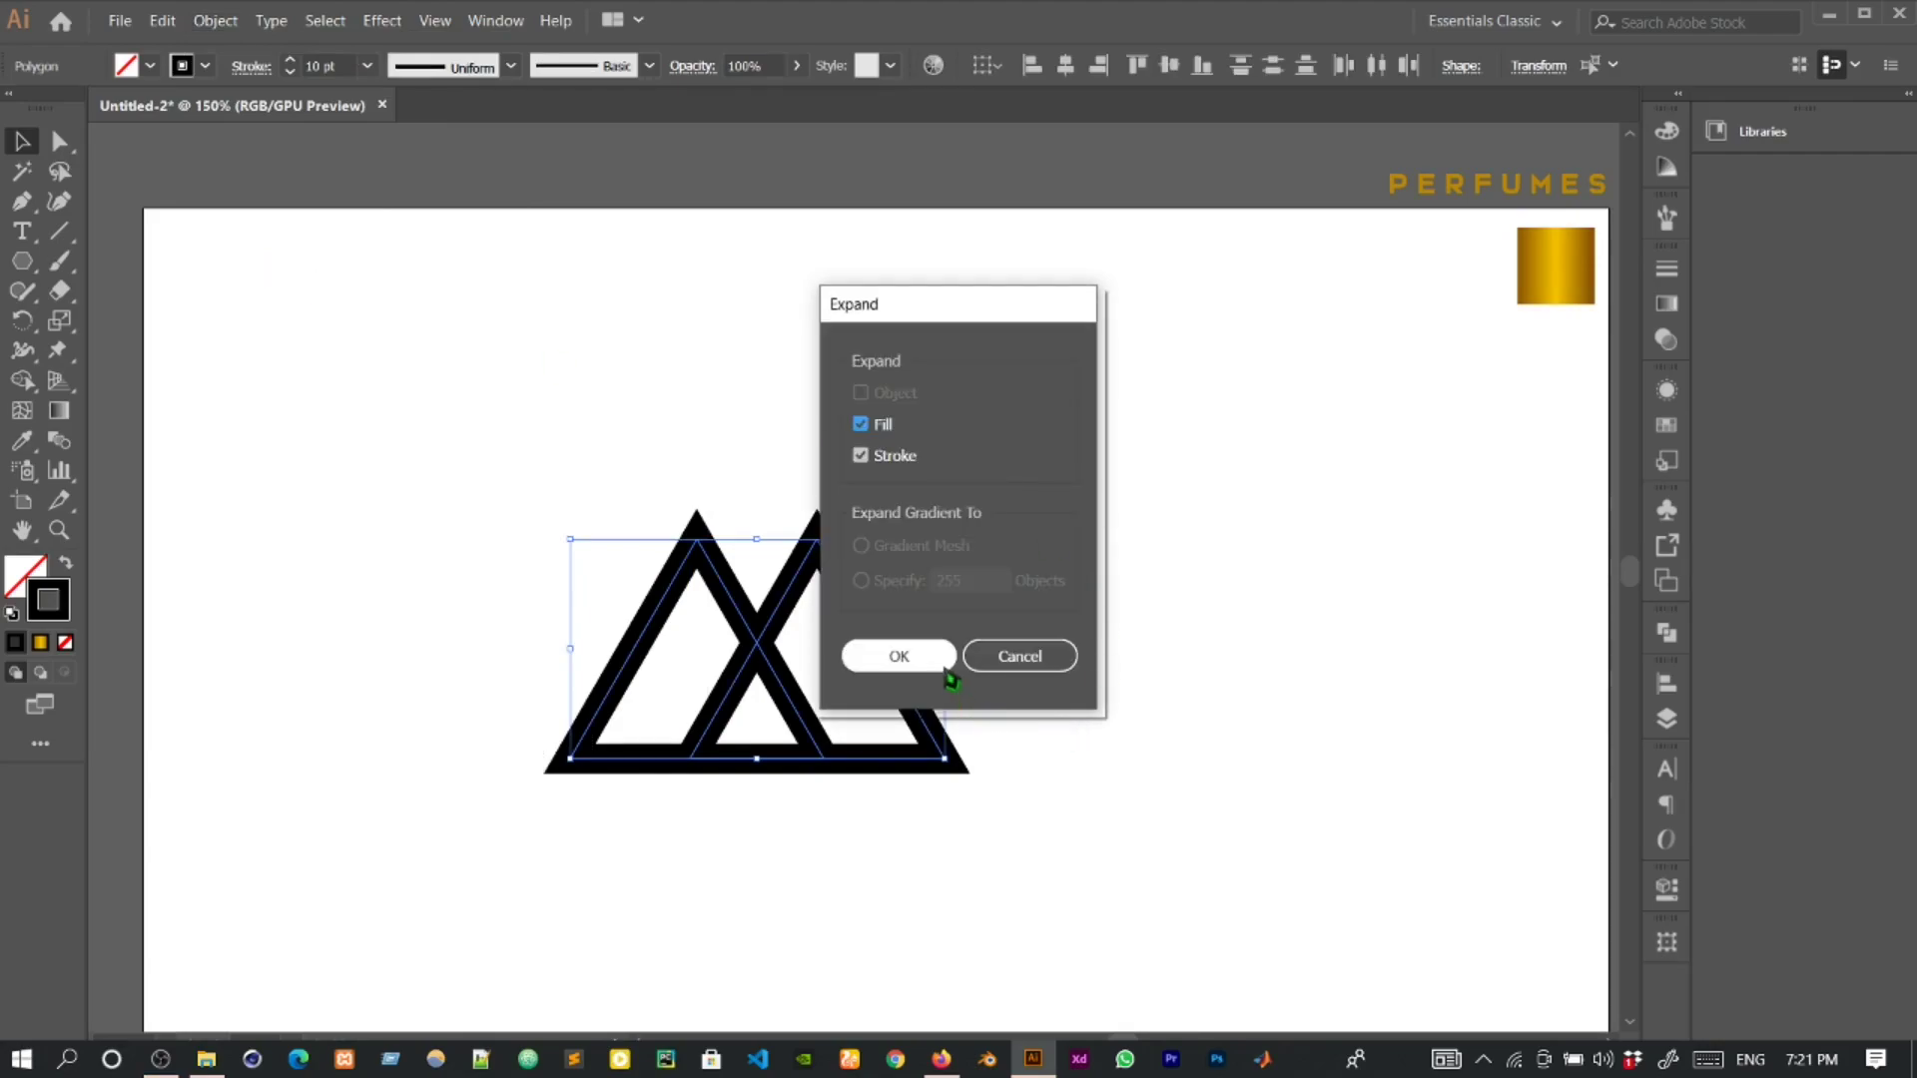
left_click(899, 656)
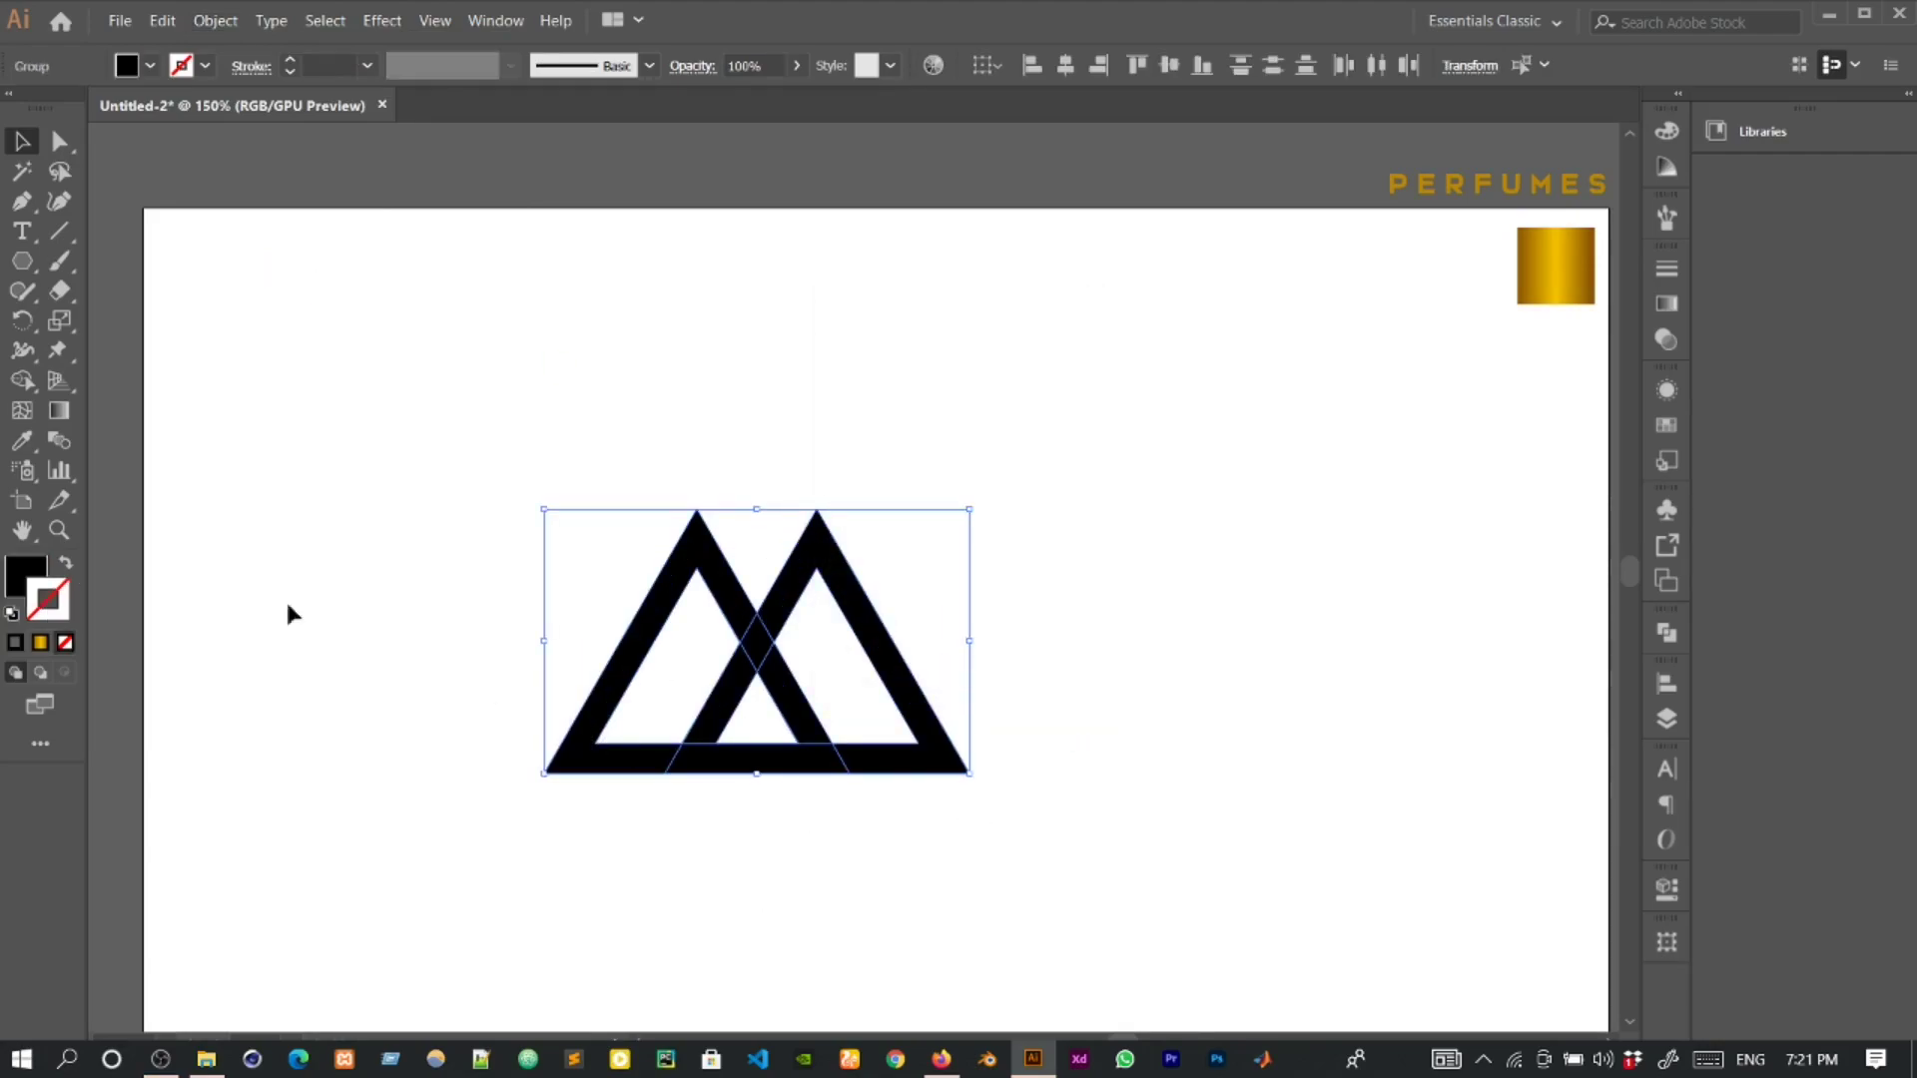
Remove the middle segment of the triangles' shared base with Shape Builder, and unite the remaining shapes with Pathfinder.
left_click(22, 380)
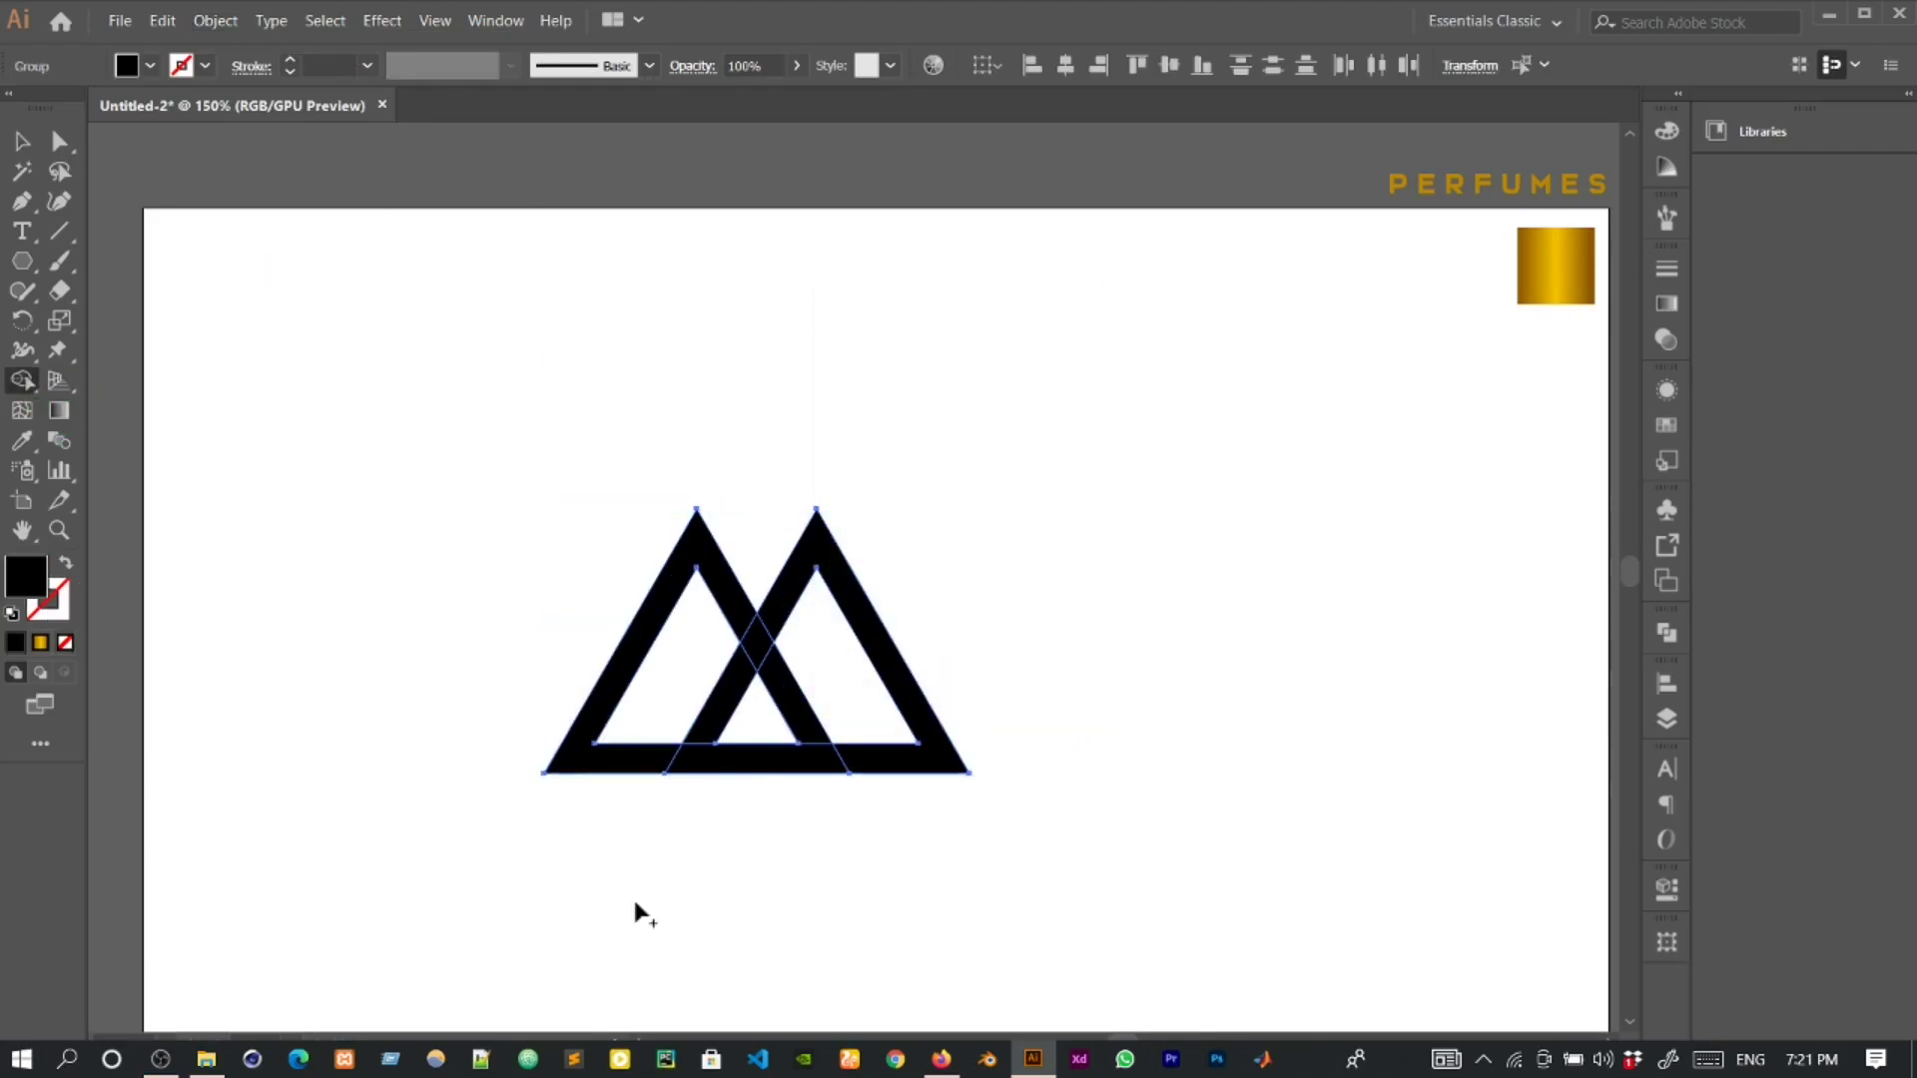
left_click(772, 760, "alt")
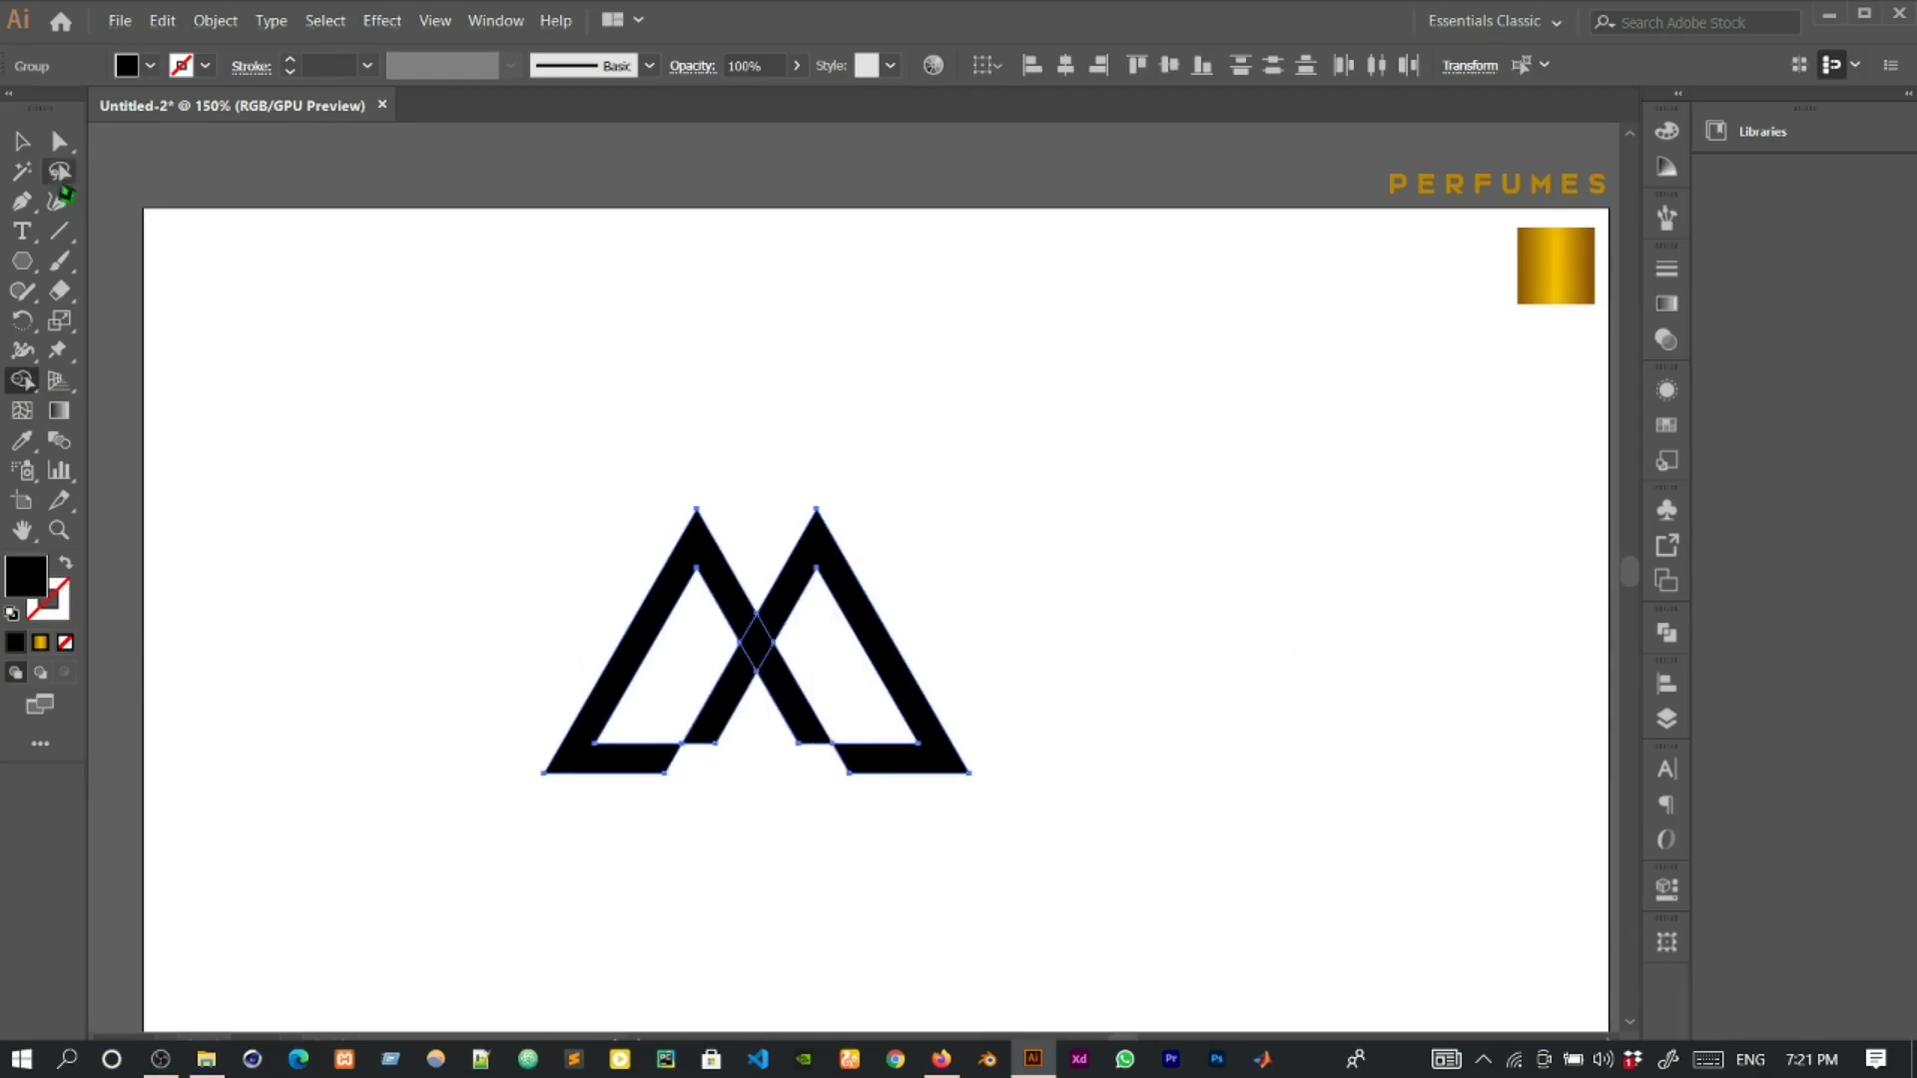
left_click(22, 148)
left_click(1667, 634)
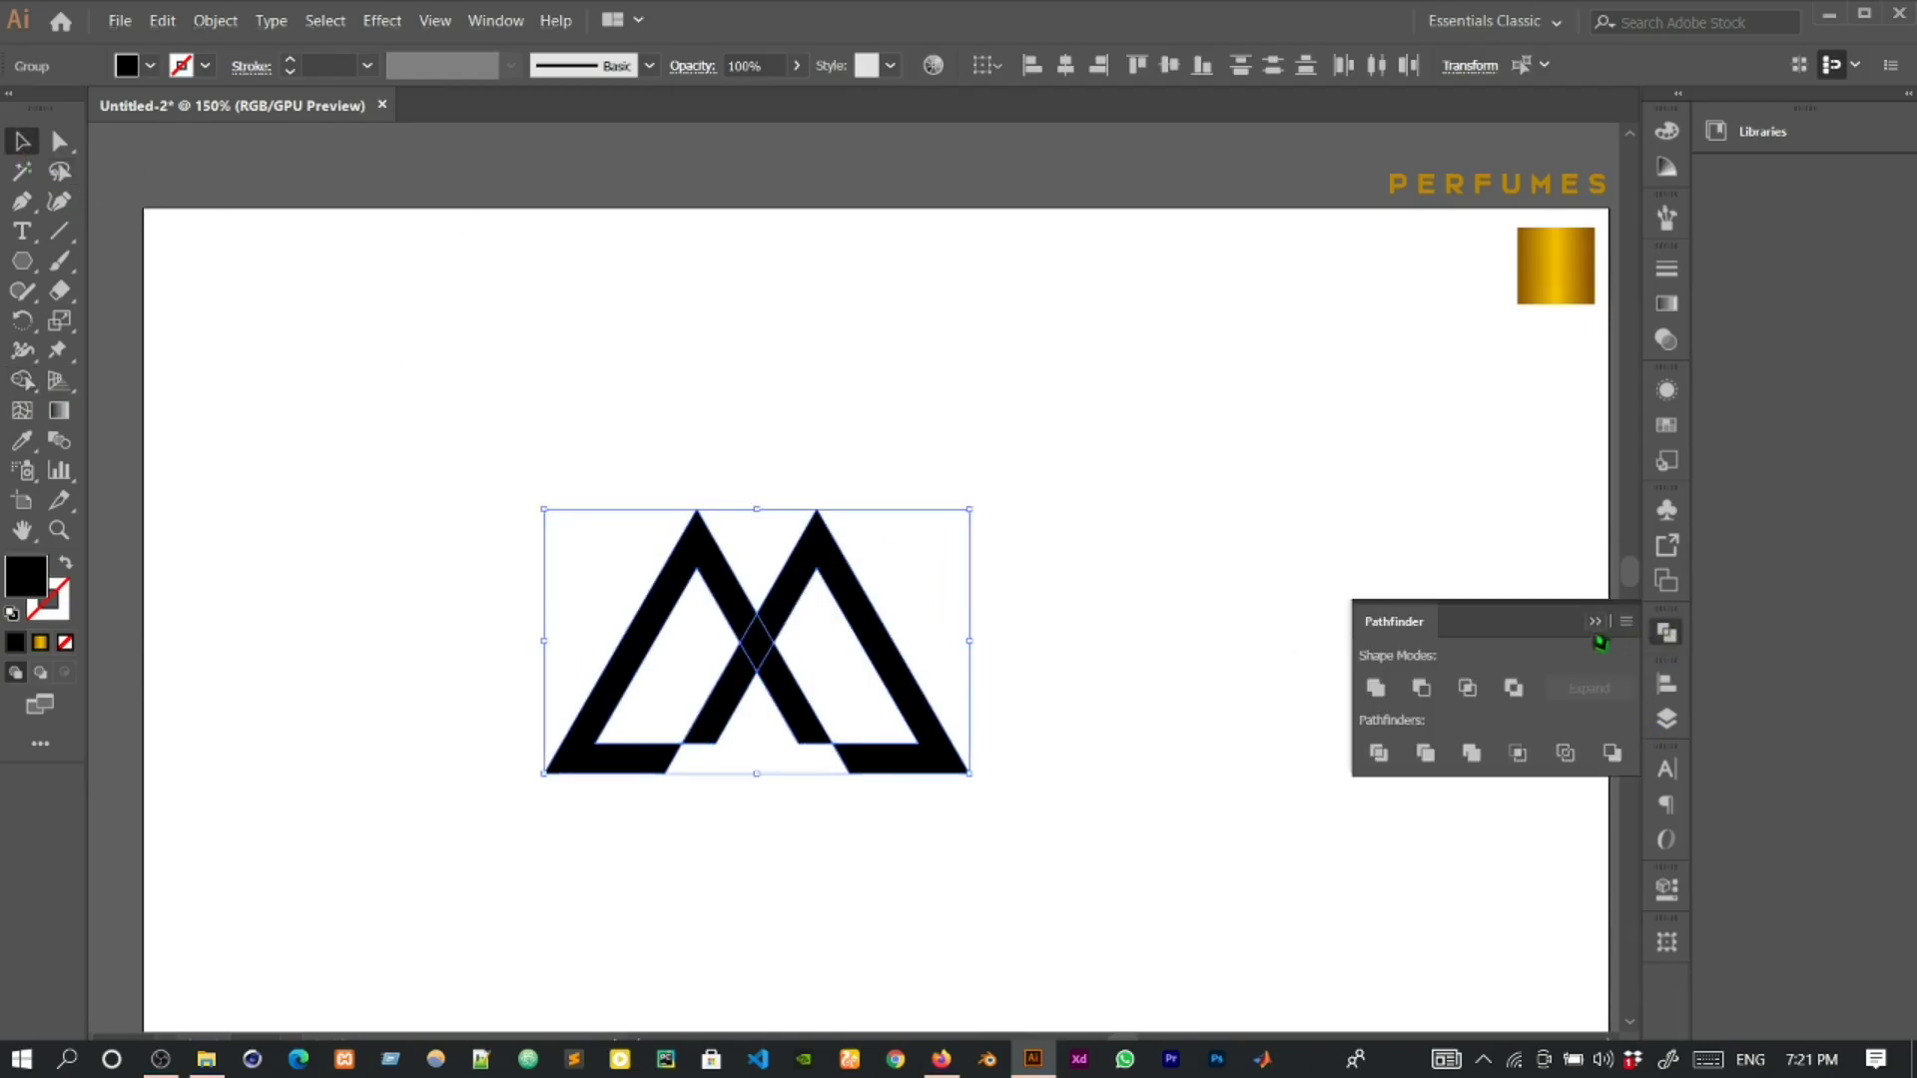
left_click(1376, 688)
left_click(1263, 692)
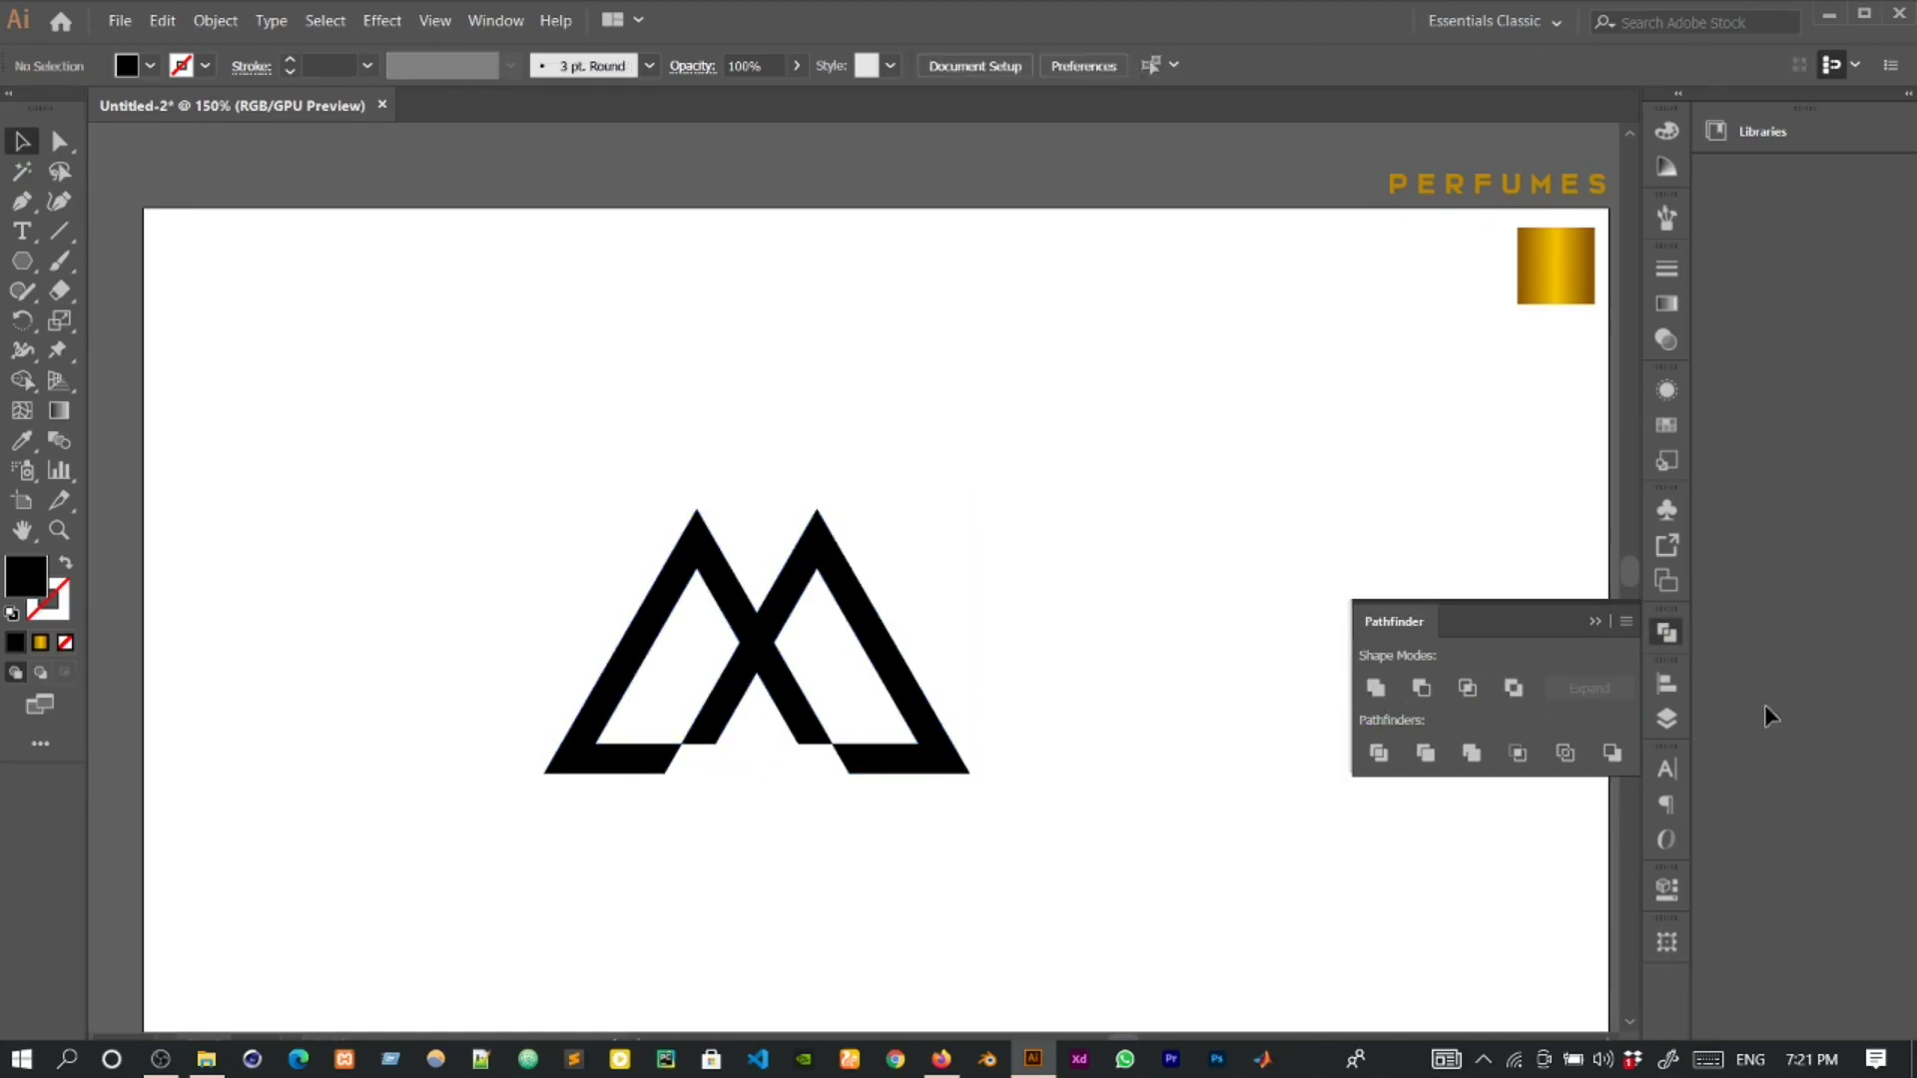
Set object alignment to use the selection as its reference.
left_click(1668, 634)
left_click(1666, 684)
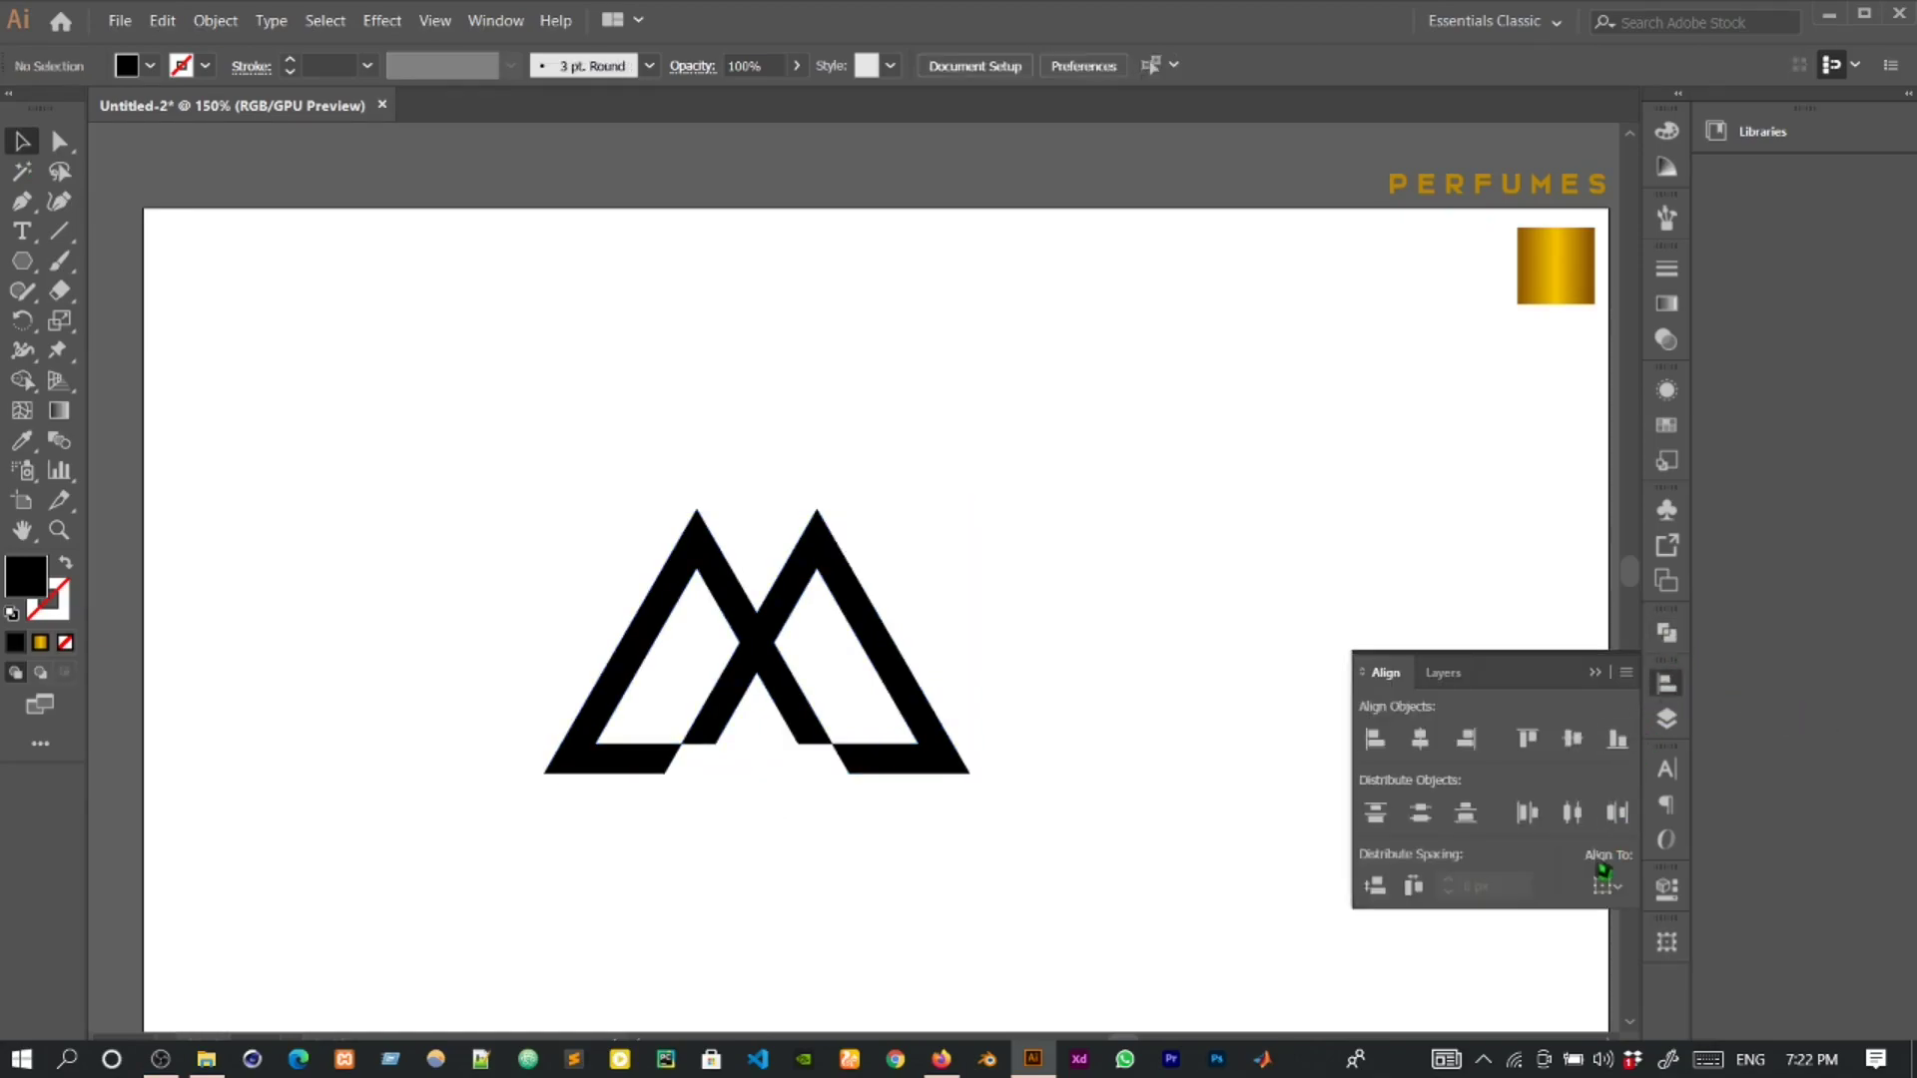
left_click(1604, 886)
left_click(1675, 943)
left_click(1661, 703)
Draw a 72 by 45 px rectangle from the right triangle's apex and give it a 10 pt black outline with no fill.
left_click_drag(22, 262, 150, 261)
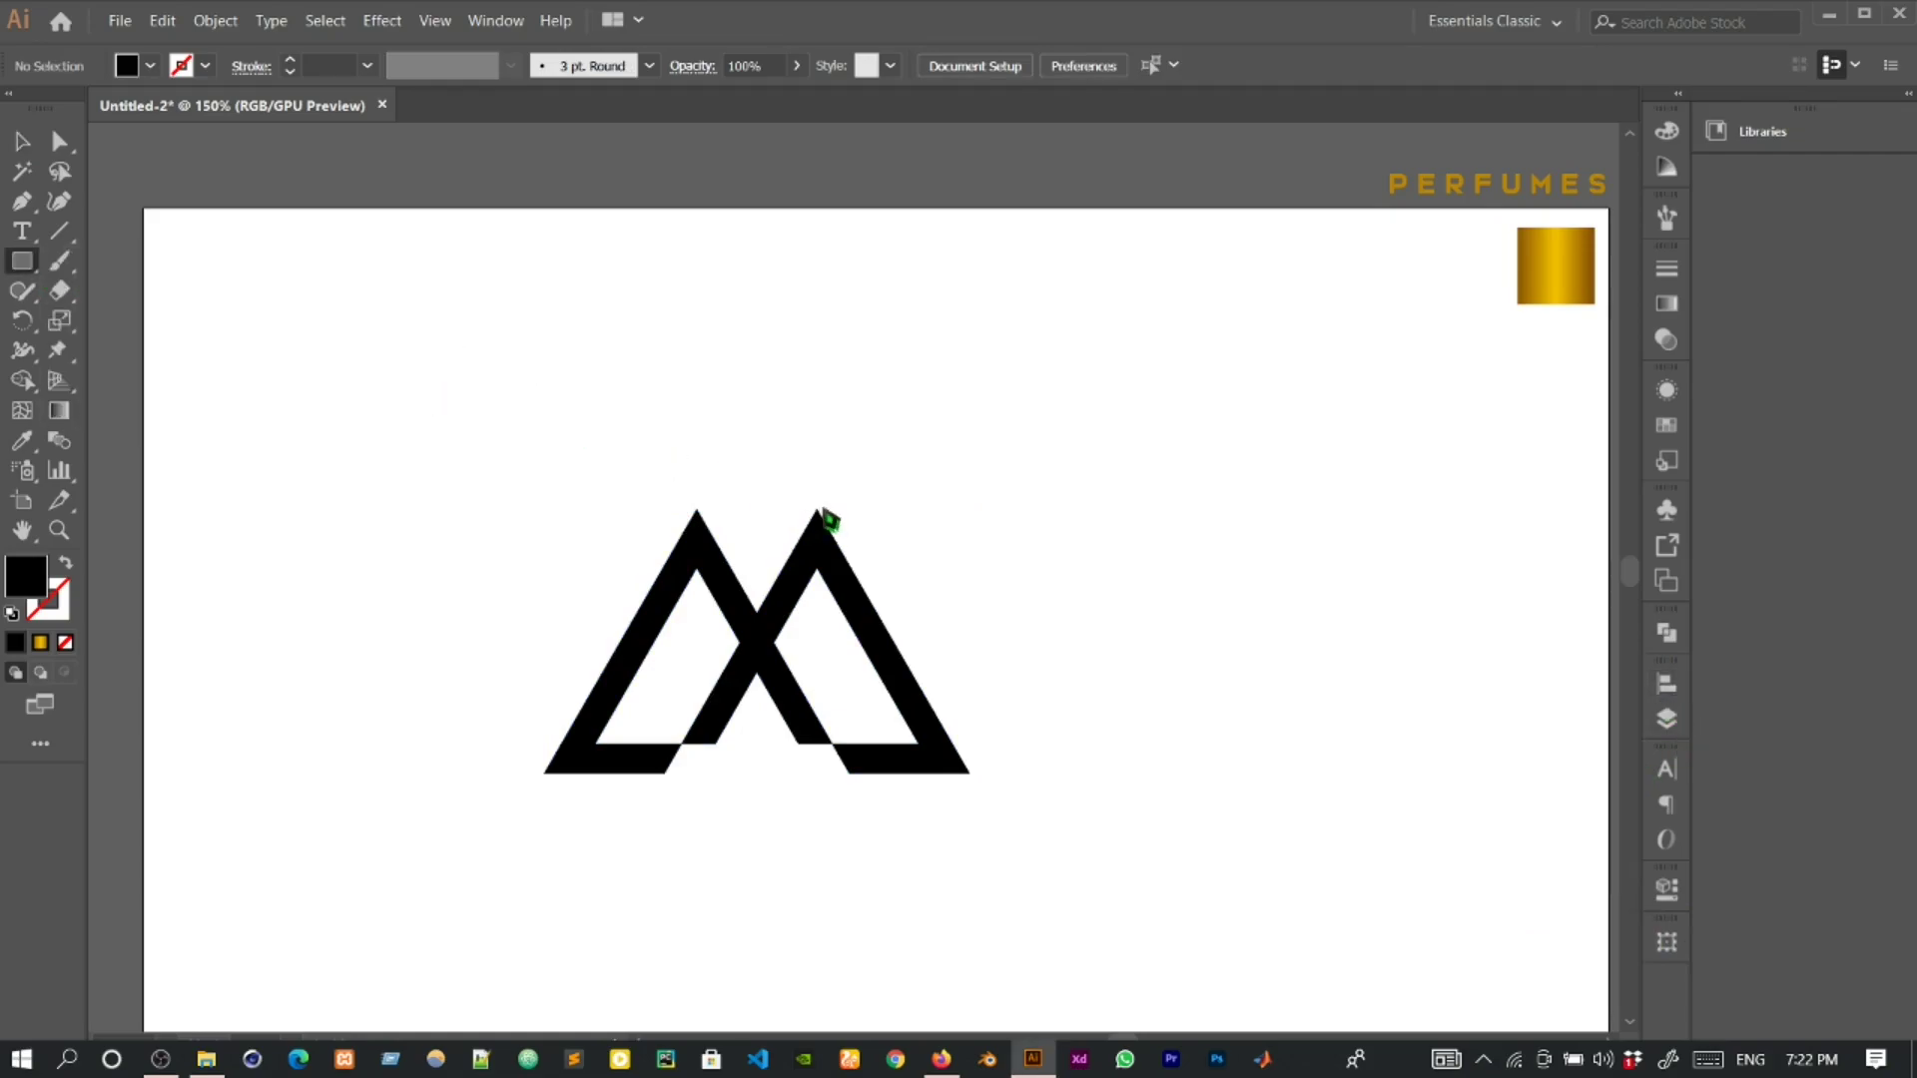
left_click_drag(817, 510, 1028, 644)
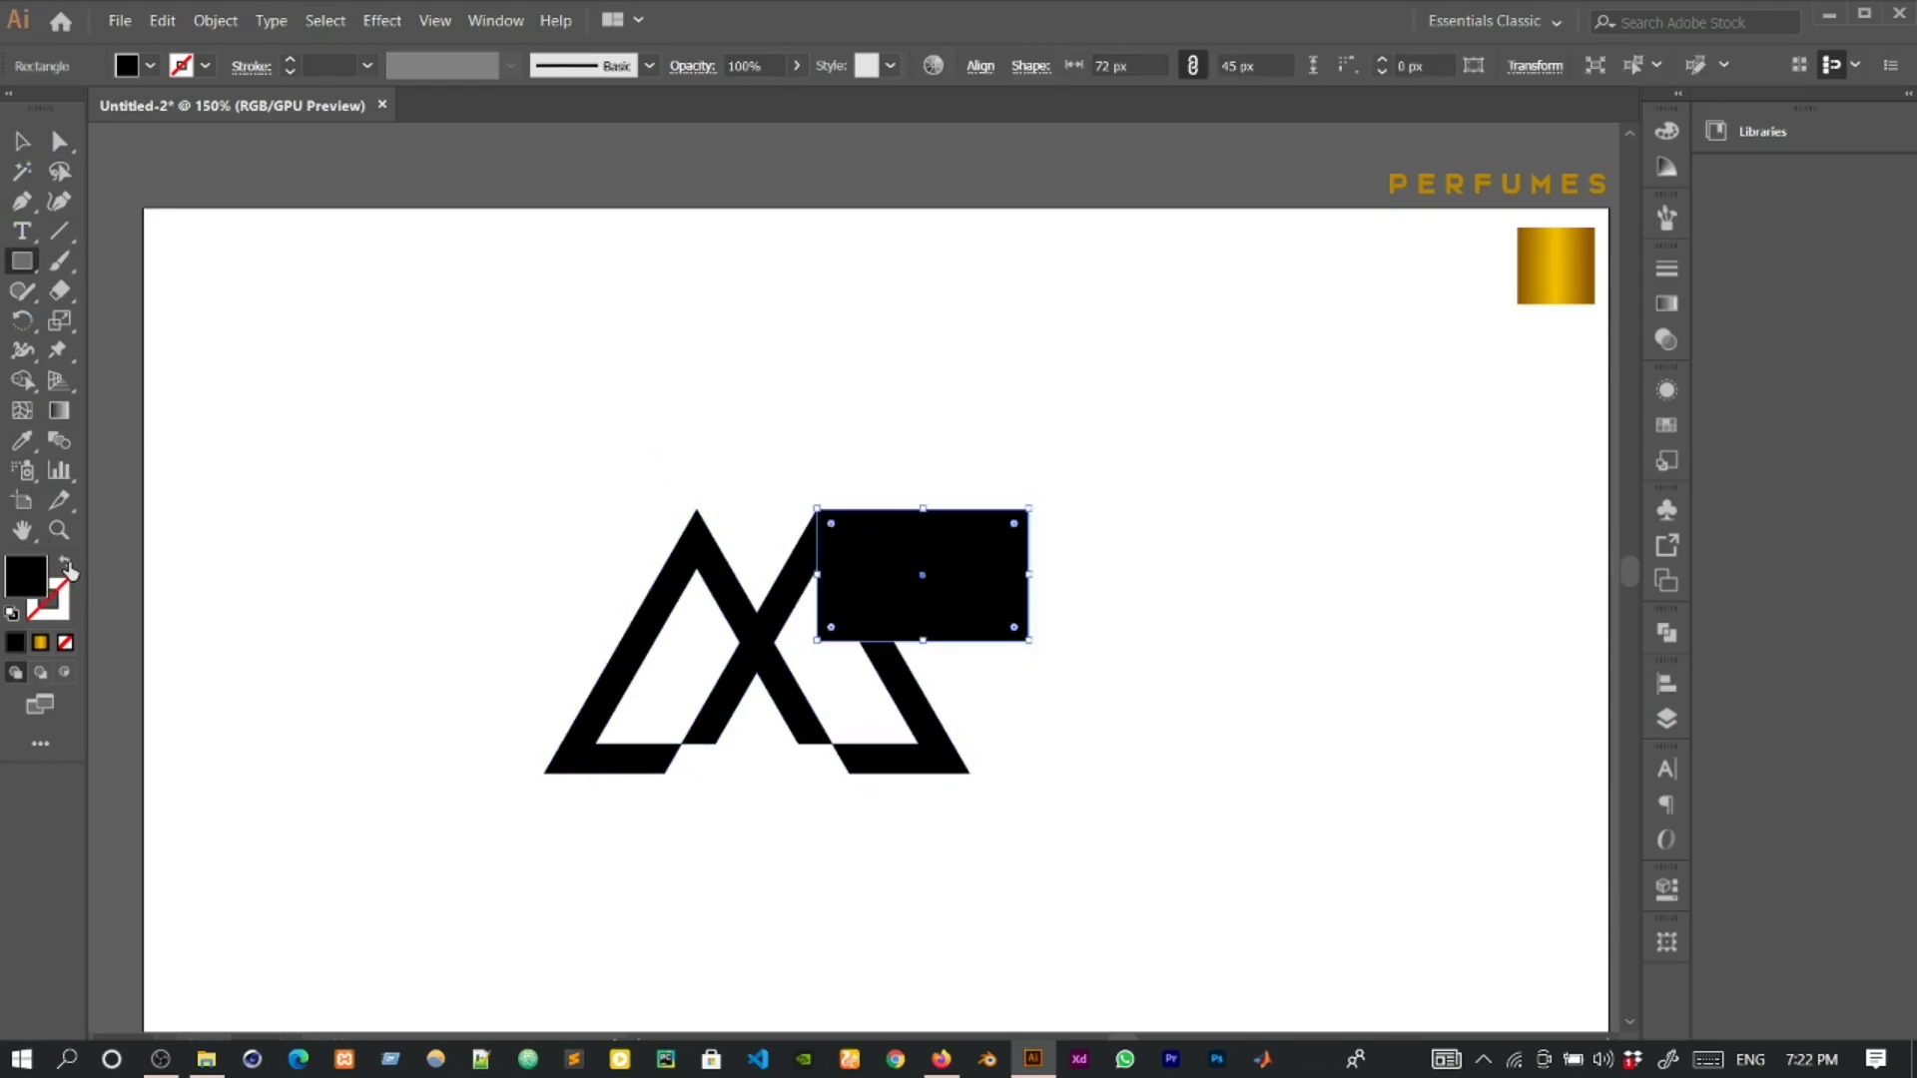
left_click(66, 565)
left_click(337, 66)
key("Up")
key("Up")
key("Up")
key("Up")
key("Up")
key("Up")
key("Up")
key("Up")
key("Up")
key("Up")
key("Up")
key("Up")
key("Up")
key("Up")
key("Up")
key("Up")
key("Up")
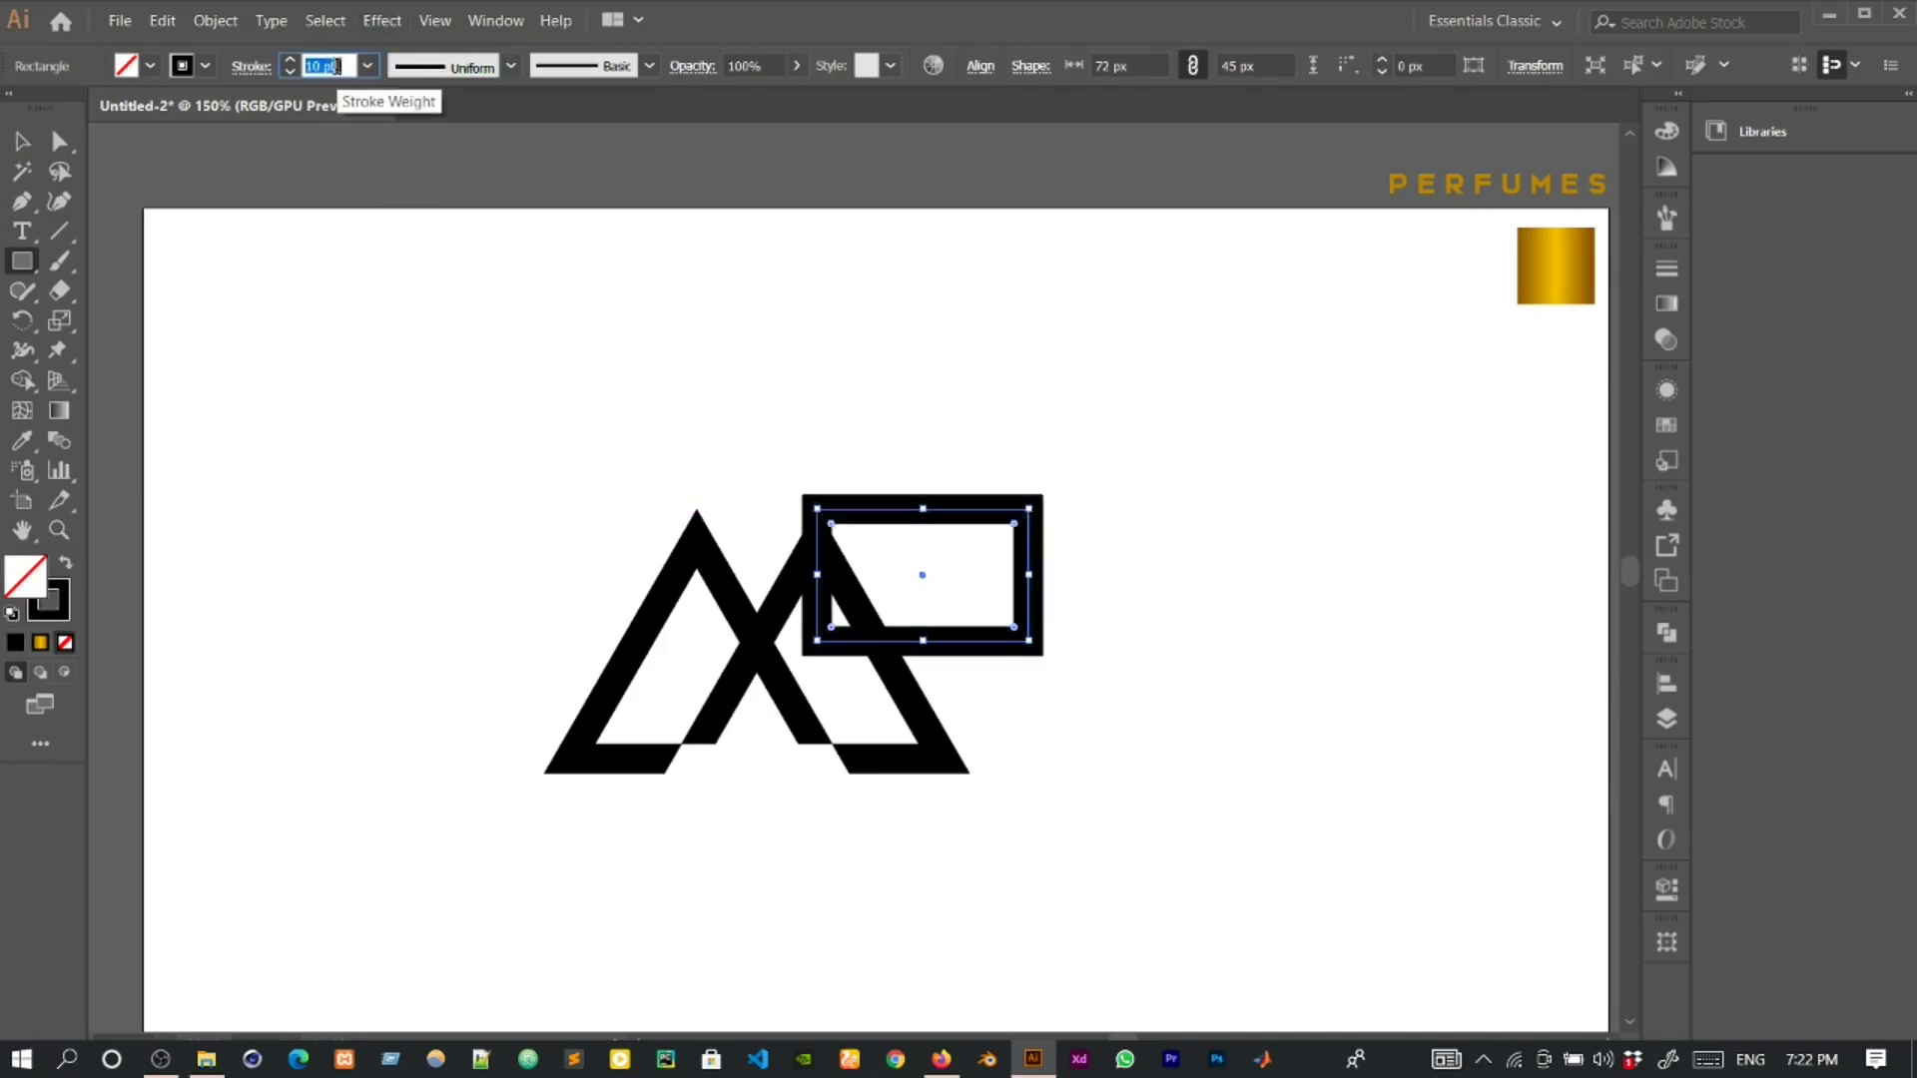
Round the rectangle's two right corners to a radius of 22.5 px to form a P bowl.
left_click(60, 143)
left_click_drag(1054, 629, 1009, 698)
left_click_drag(1017, 529, 970, 566)
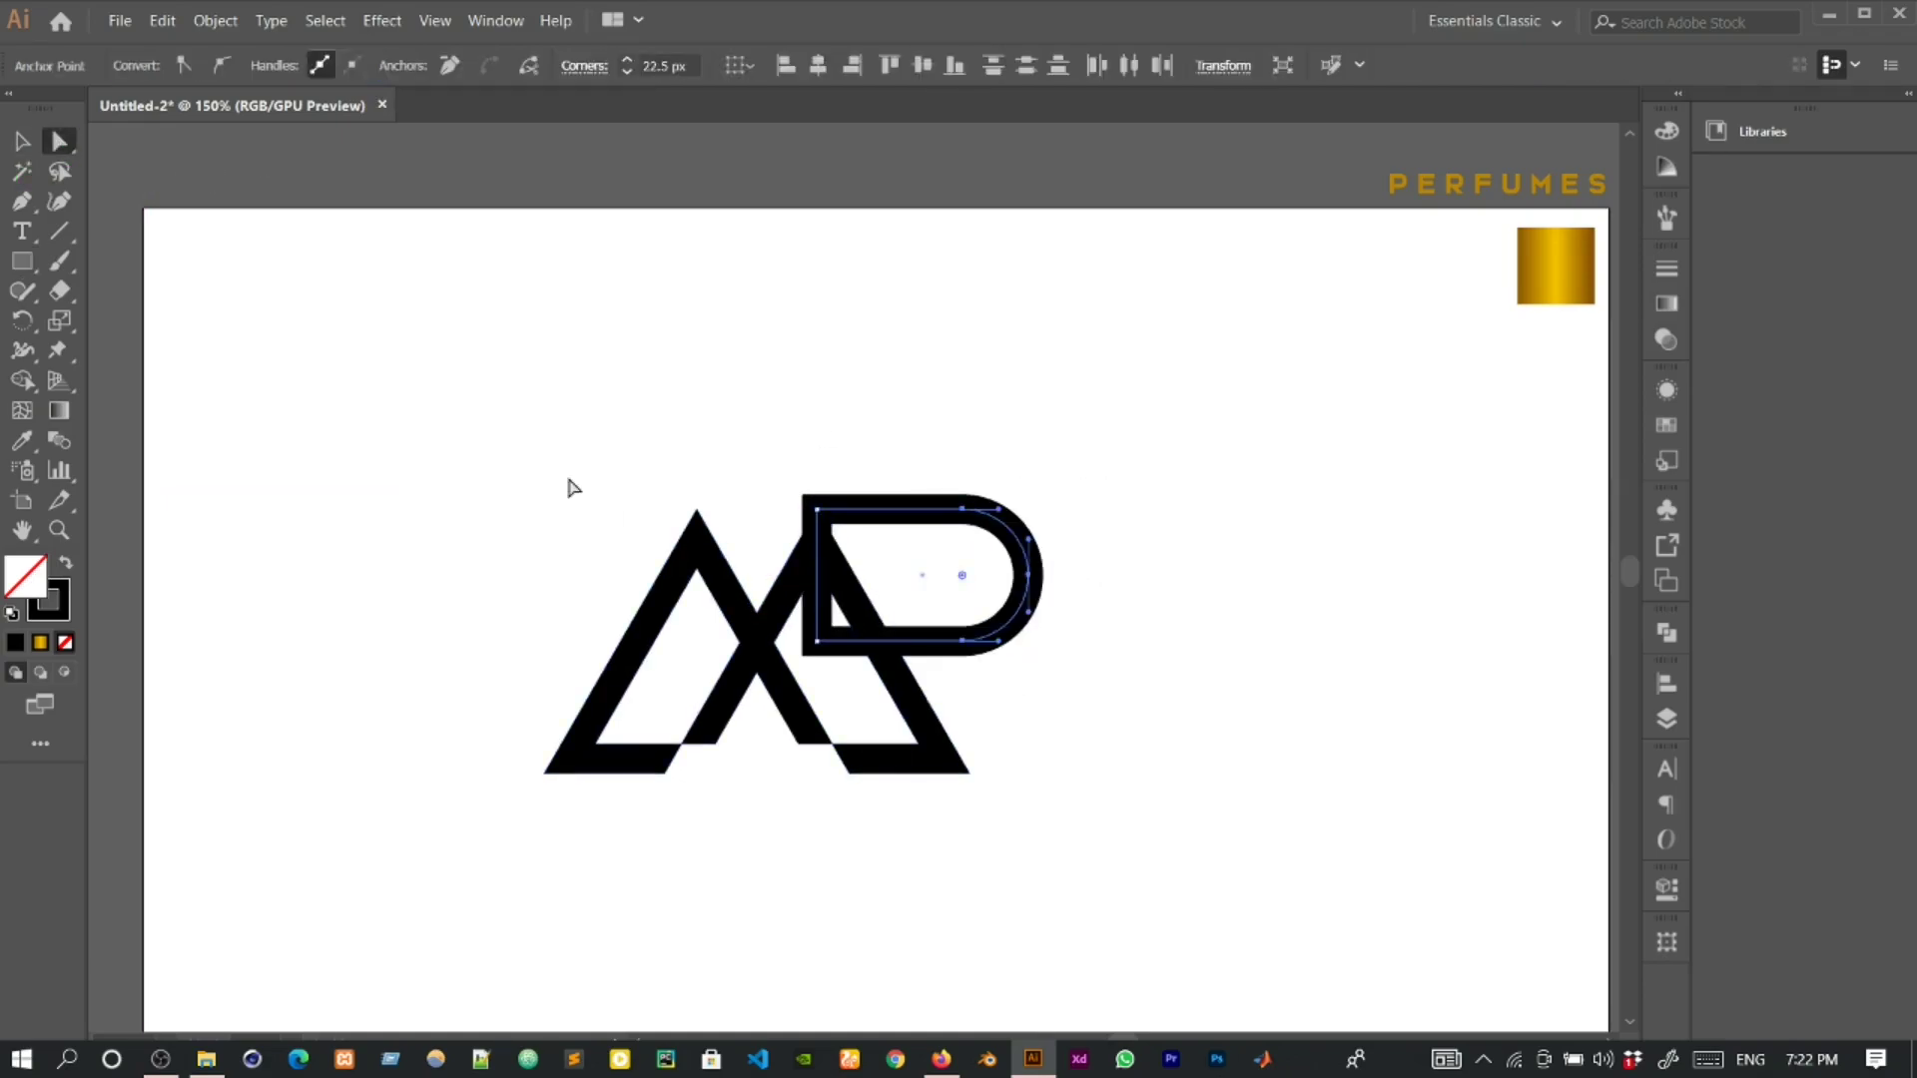
Expand the outlined P bowl into a solid shape and deselect it.
left_click(22, 141)
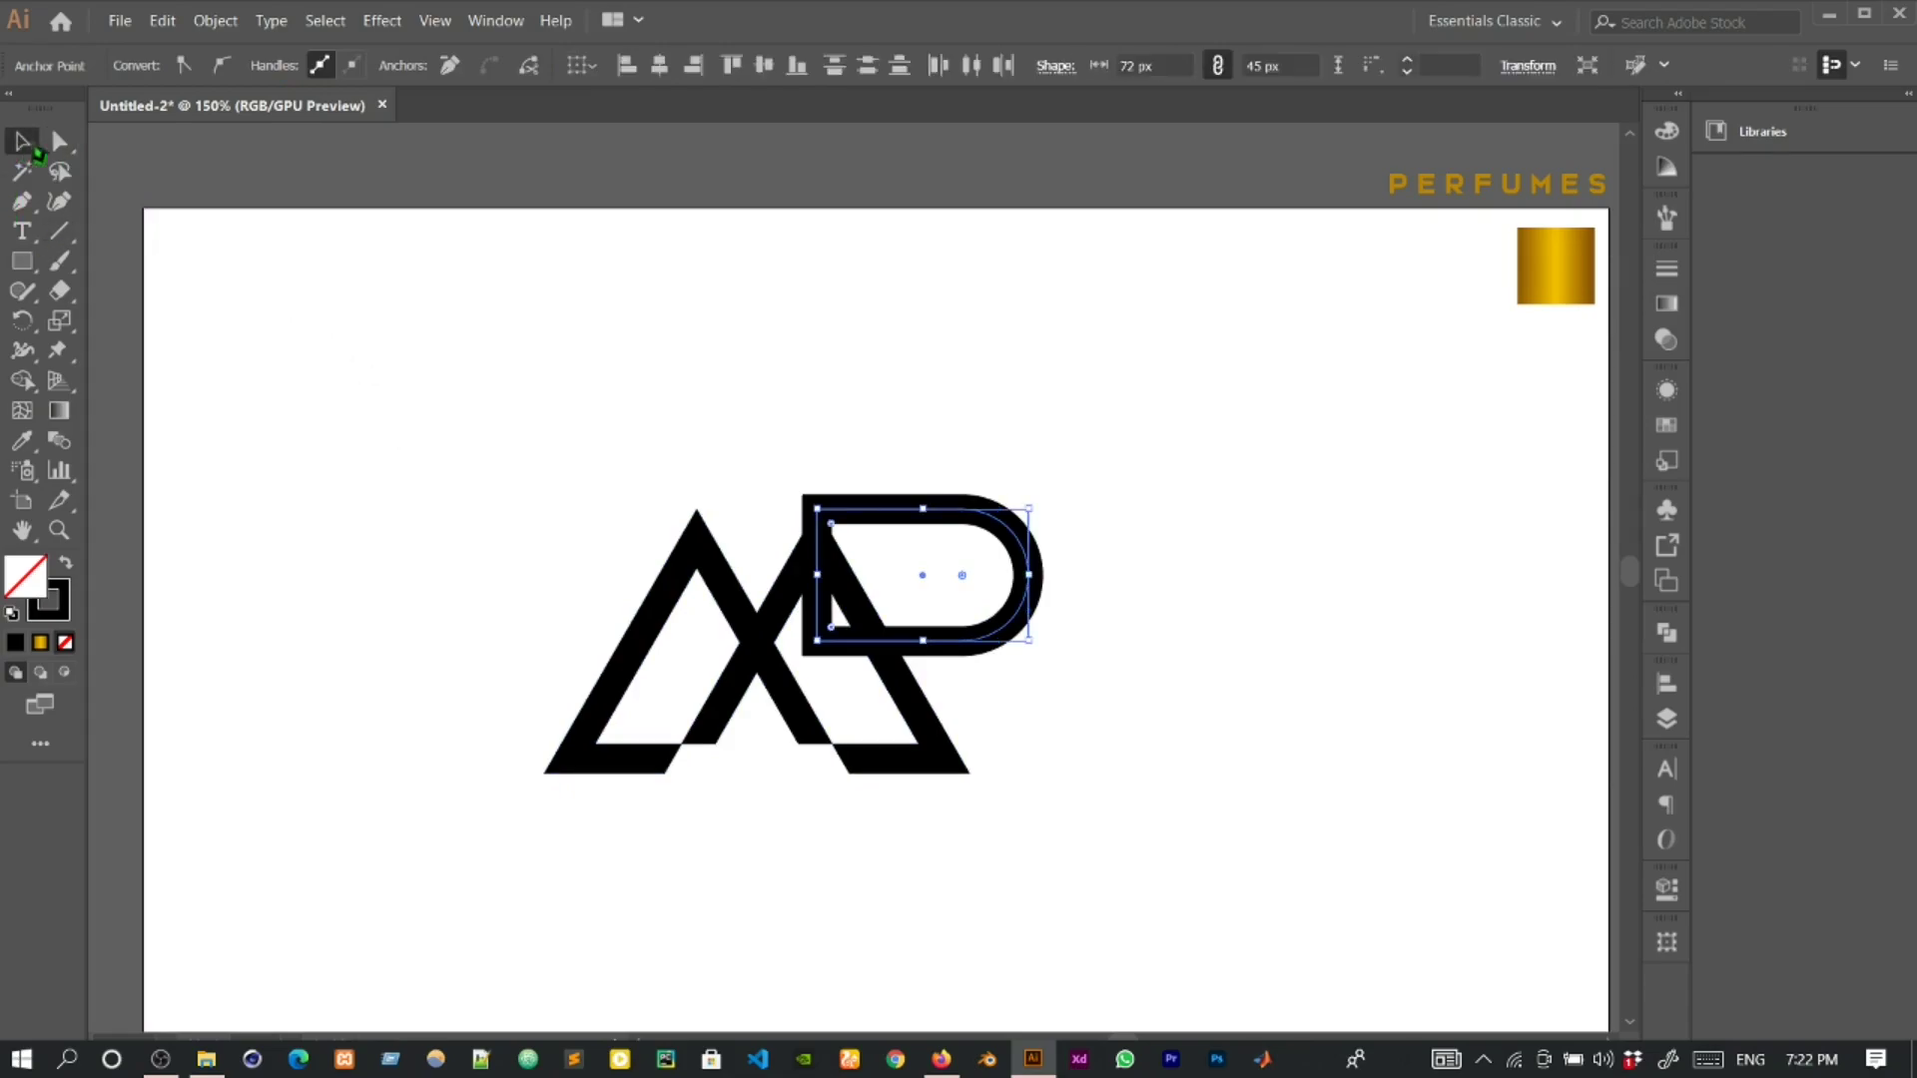
left_click(216, 21)
left_click(255, 253)
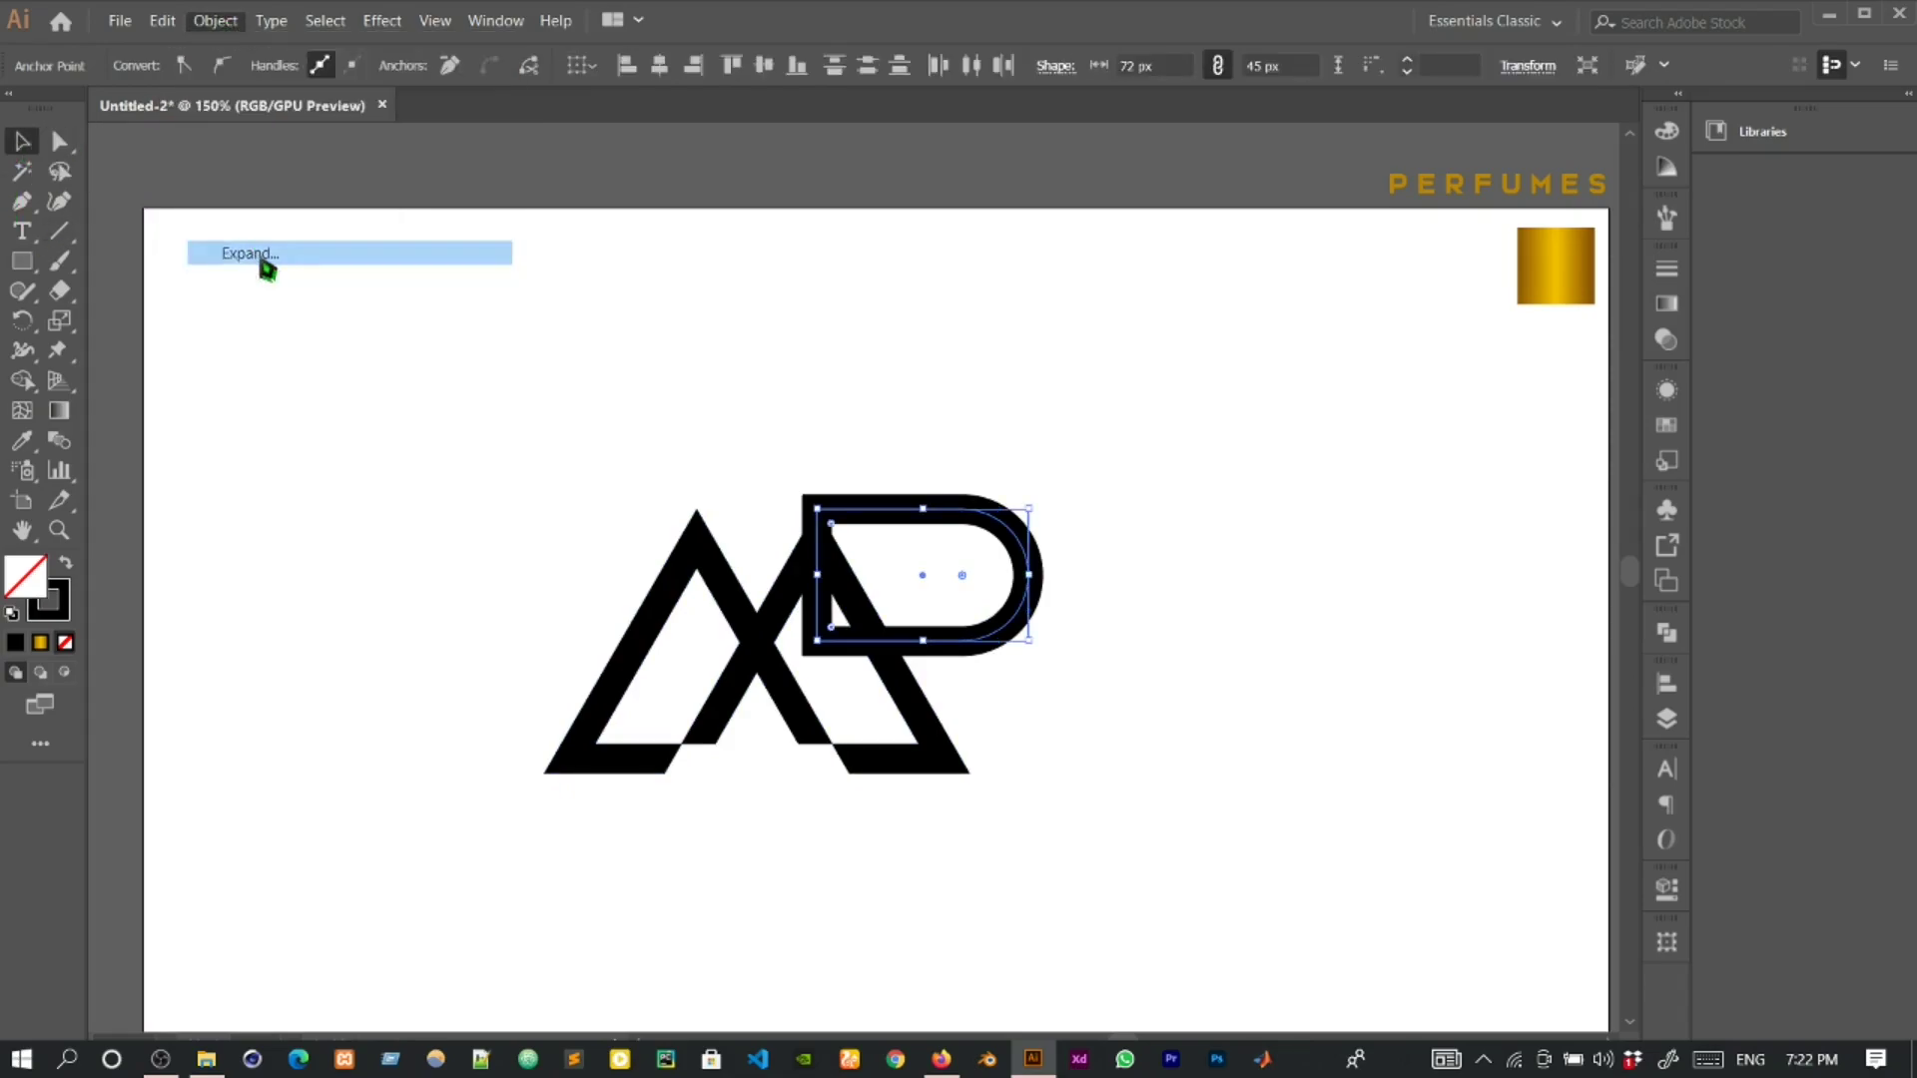
left_click(902, 654)
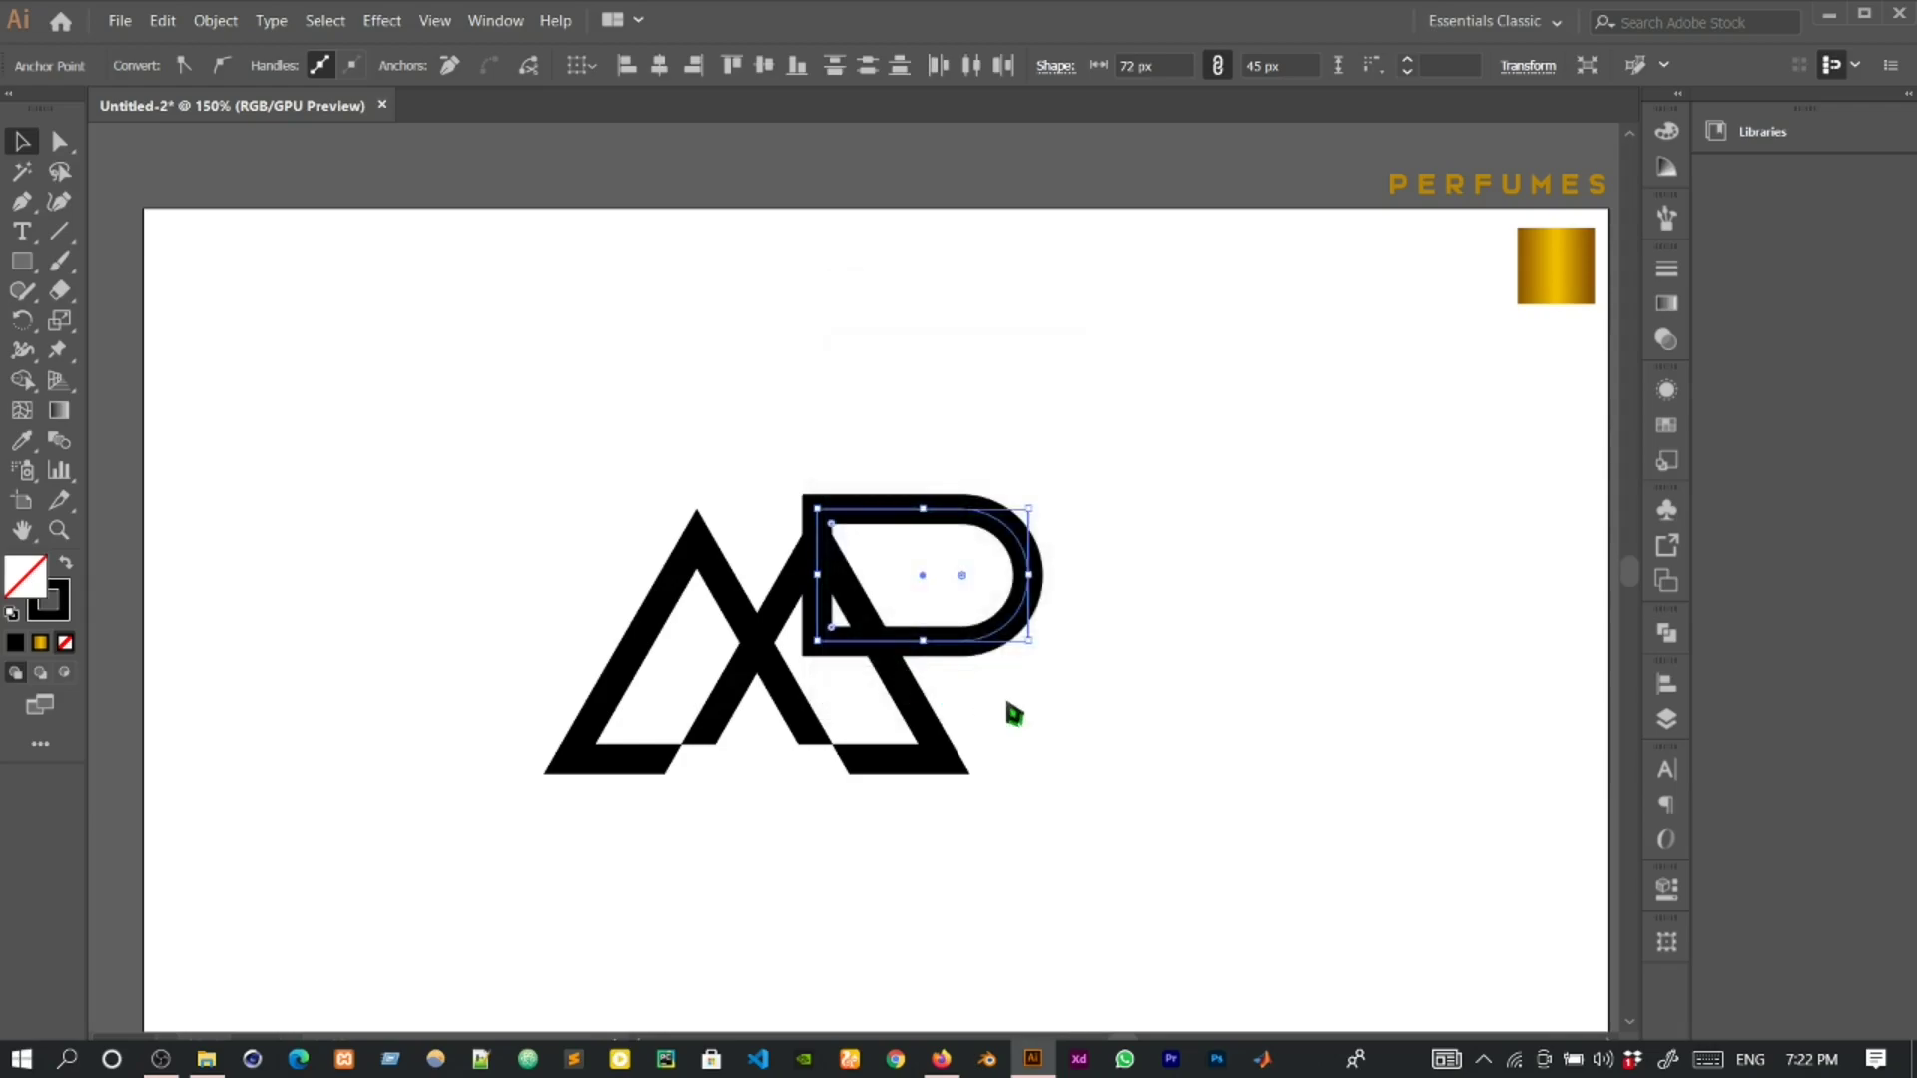
key("ctrl+shift+a")
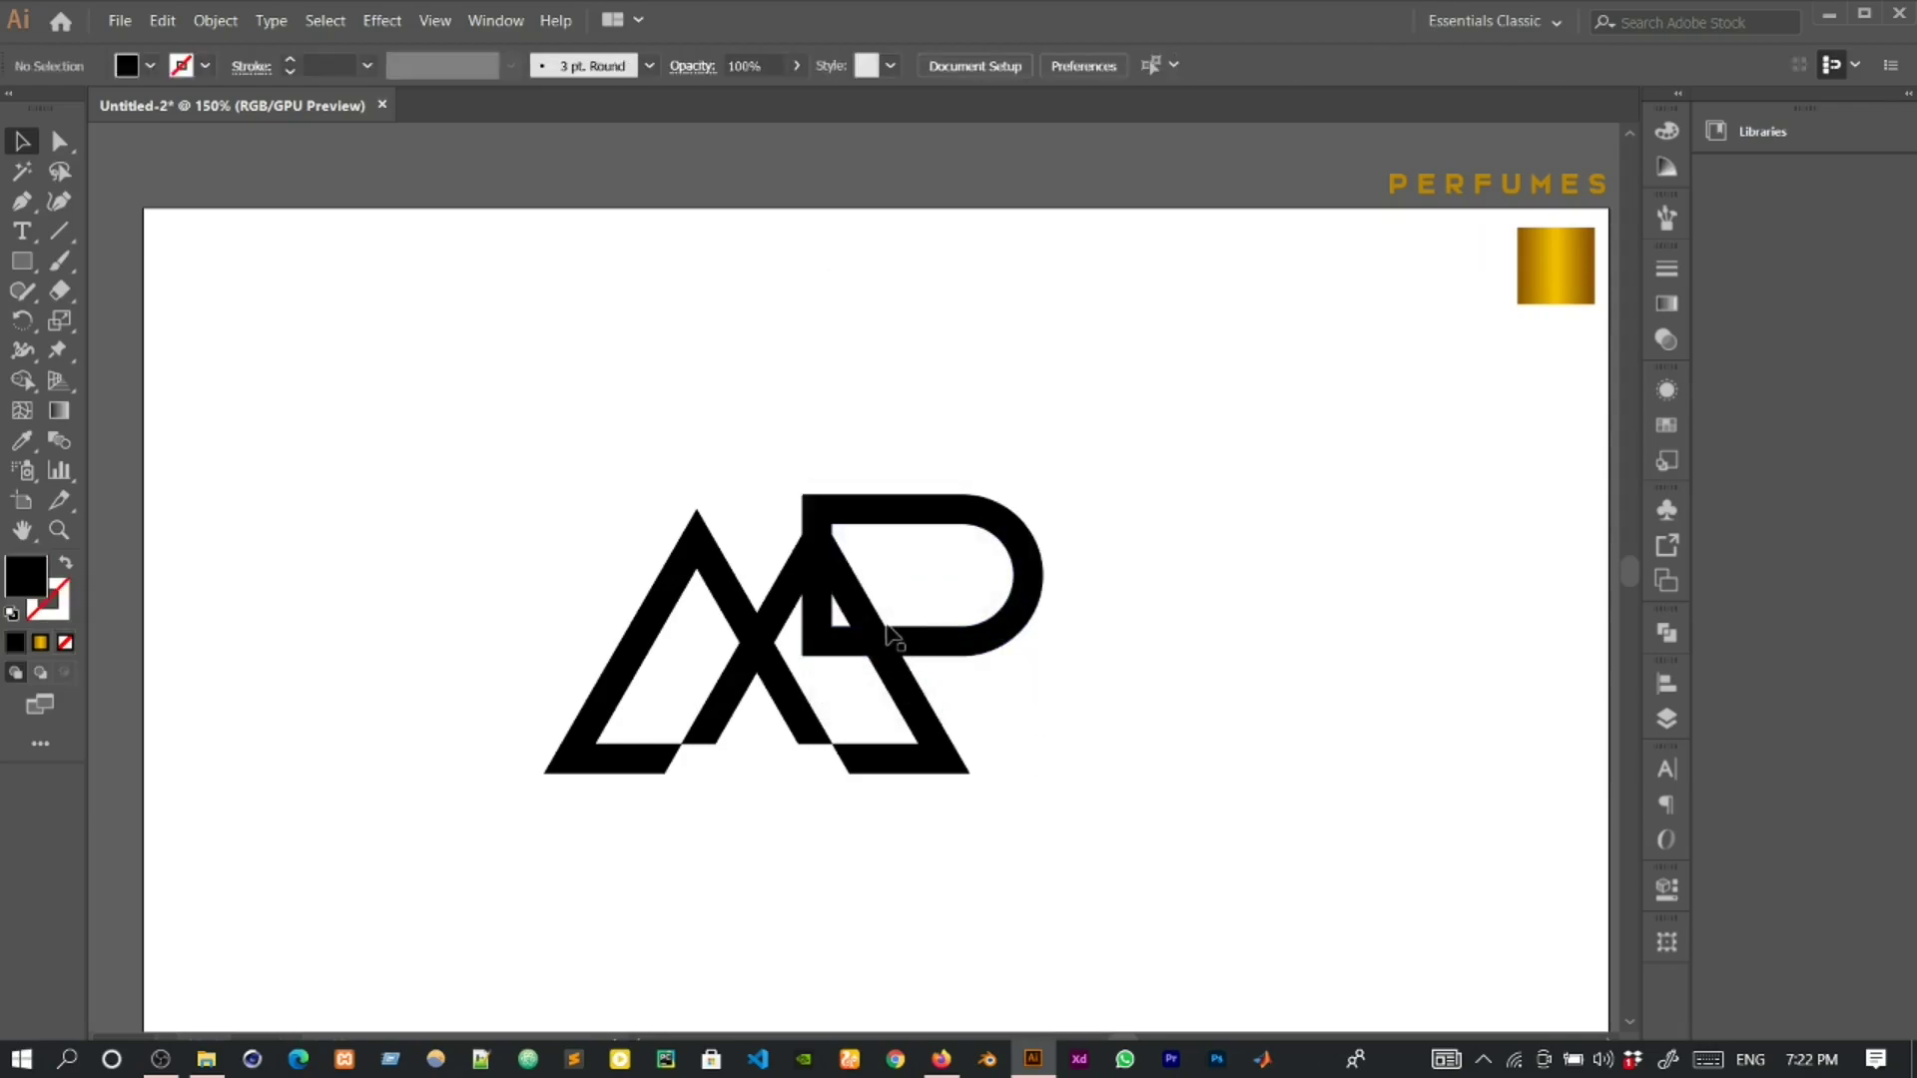
Align the top edges of the joined triangles and the P shape.
left_click_drag(993, 705, 850, 611)
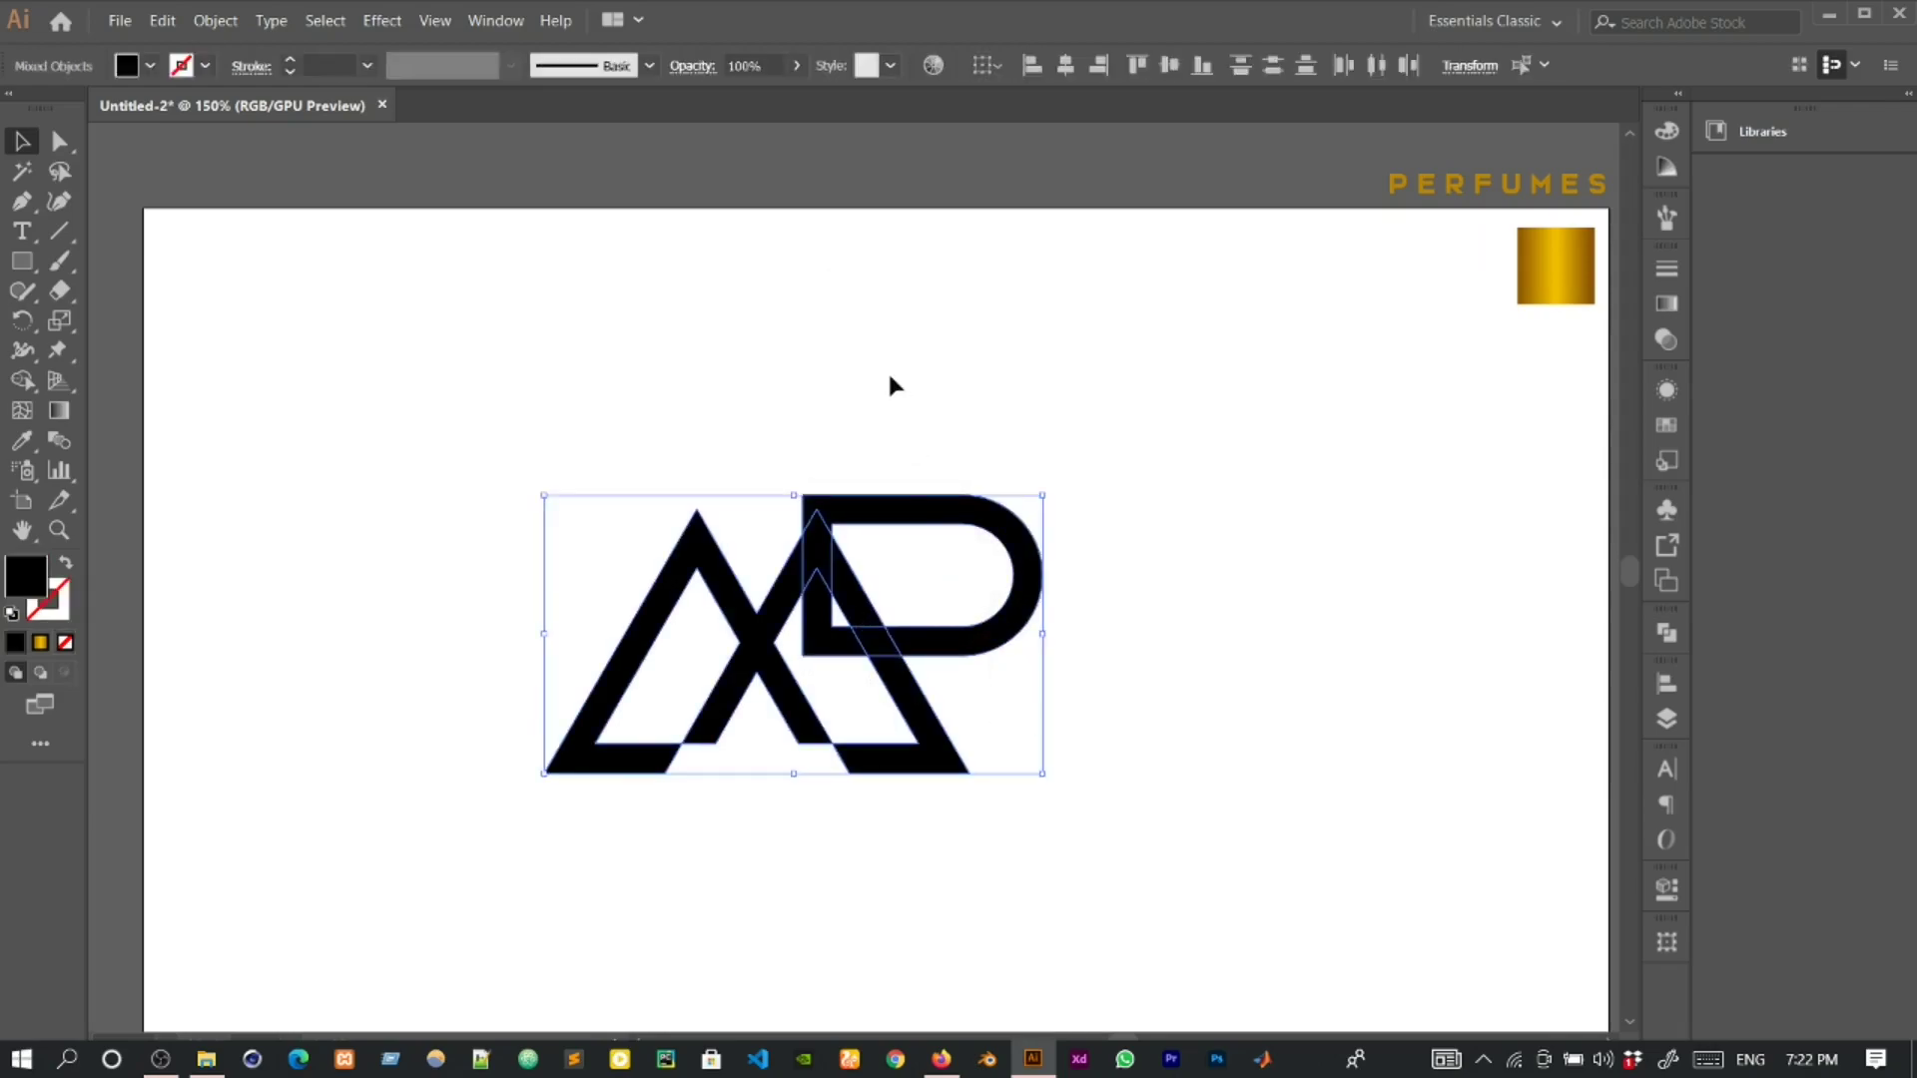
left_click(1674, 687)
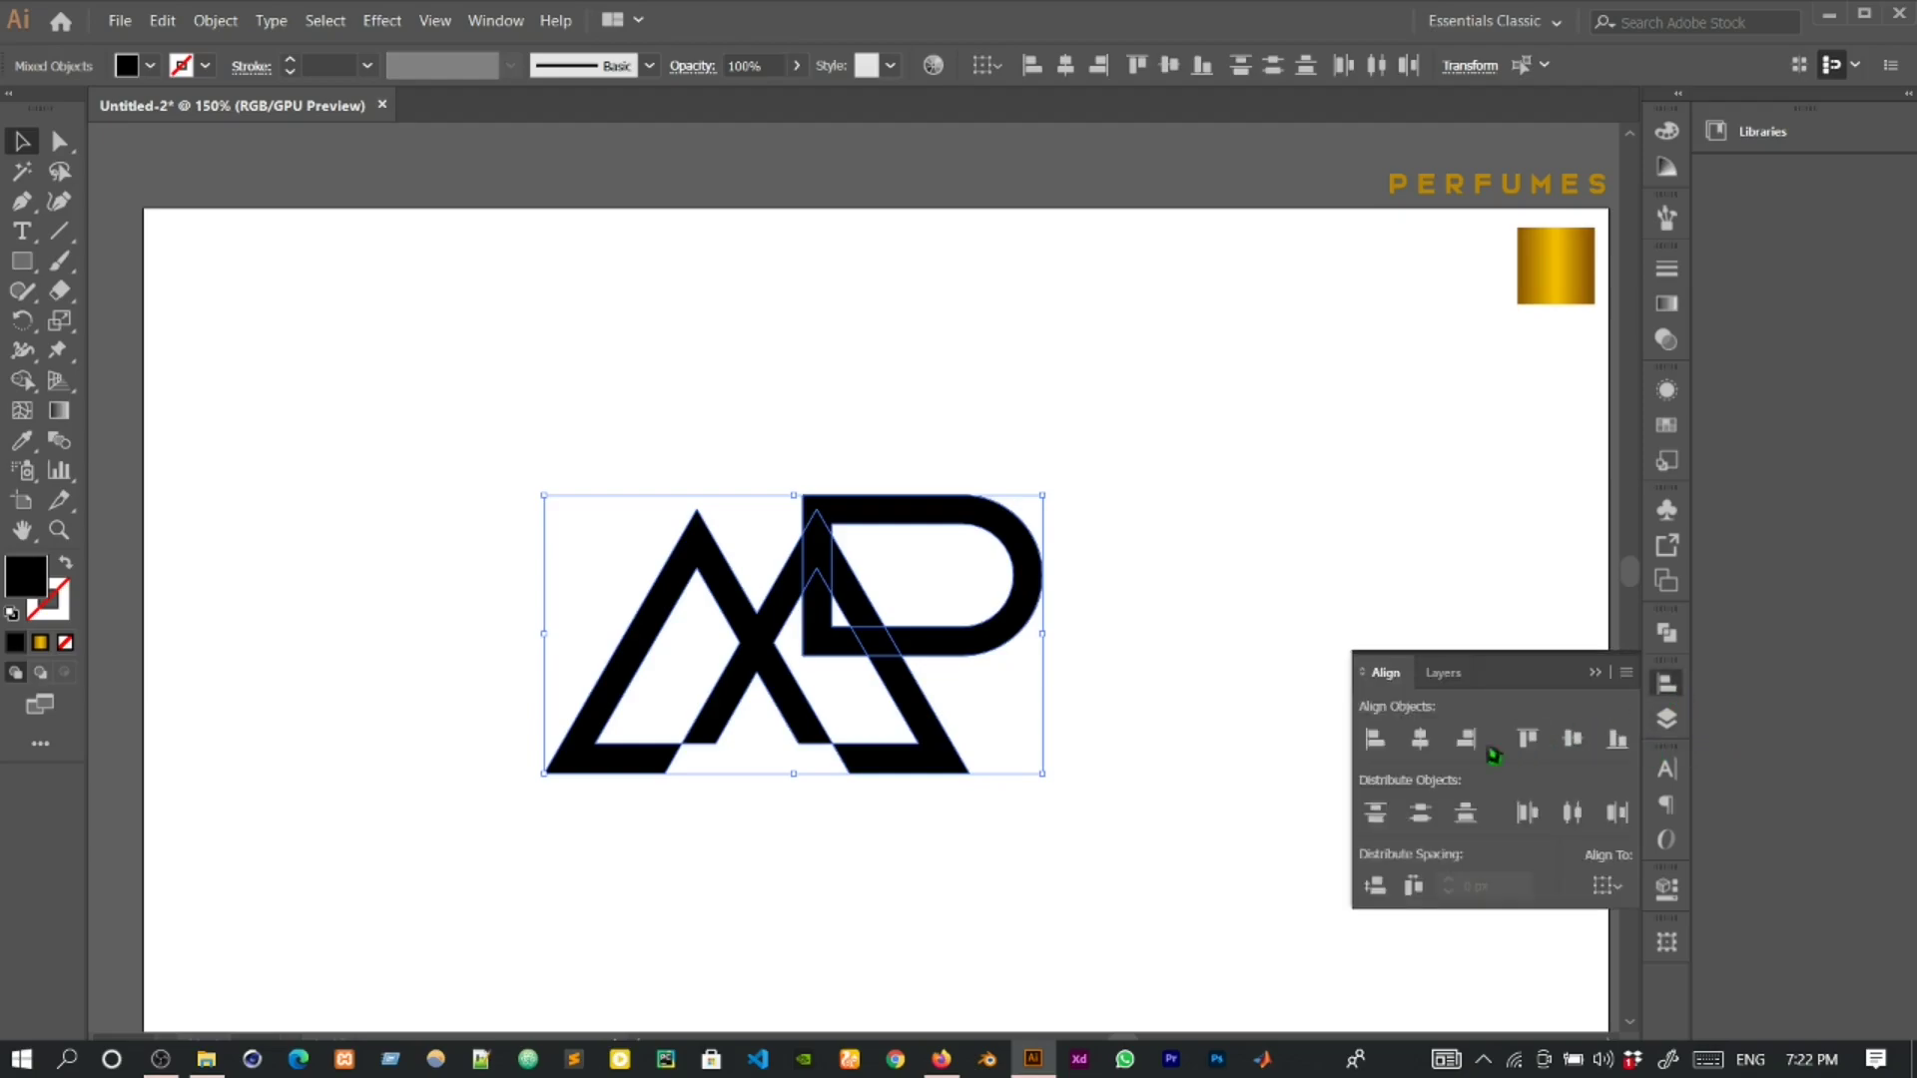
left_click(1527, 739)
left_click(1193, 675)
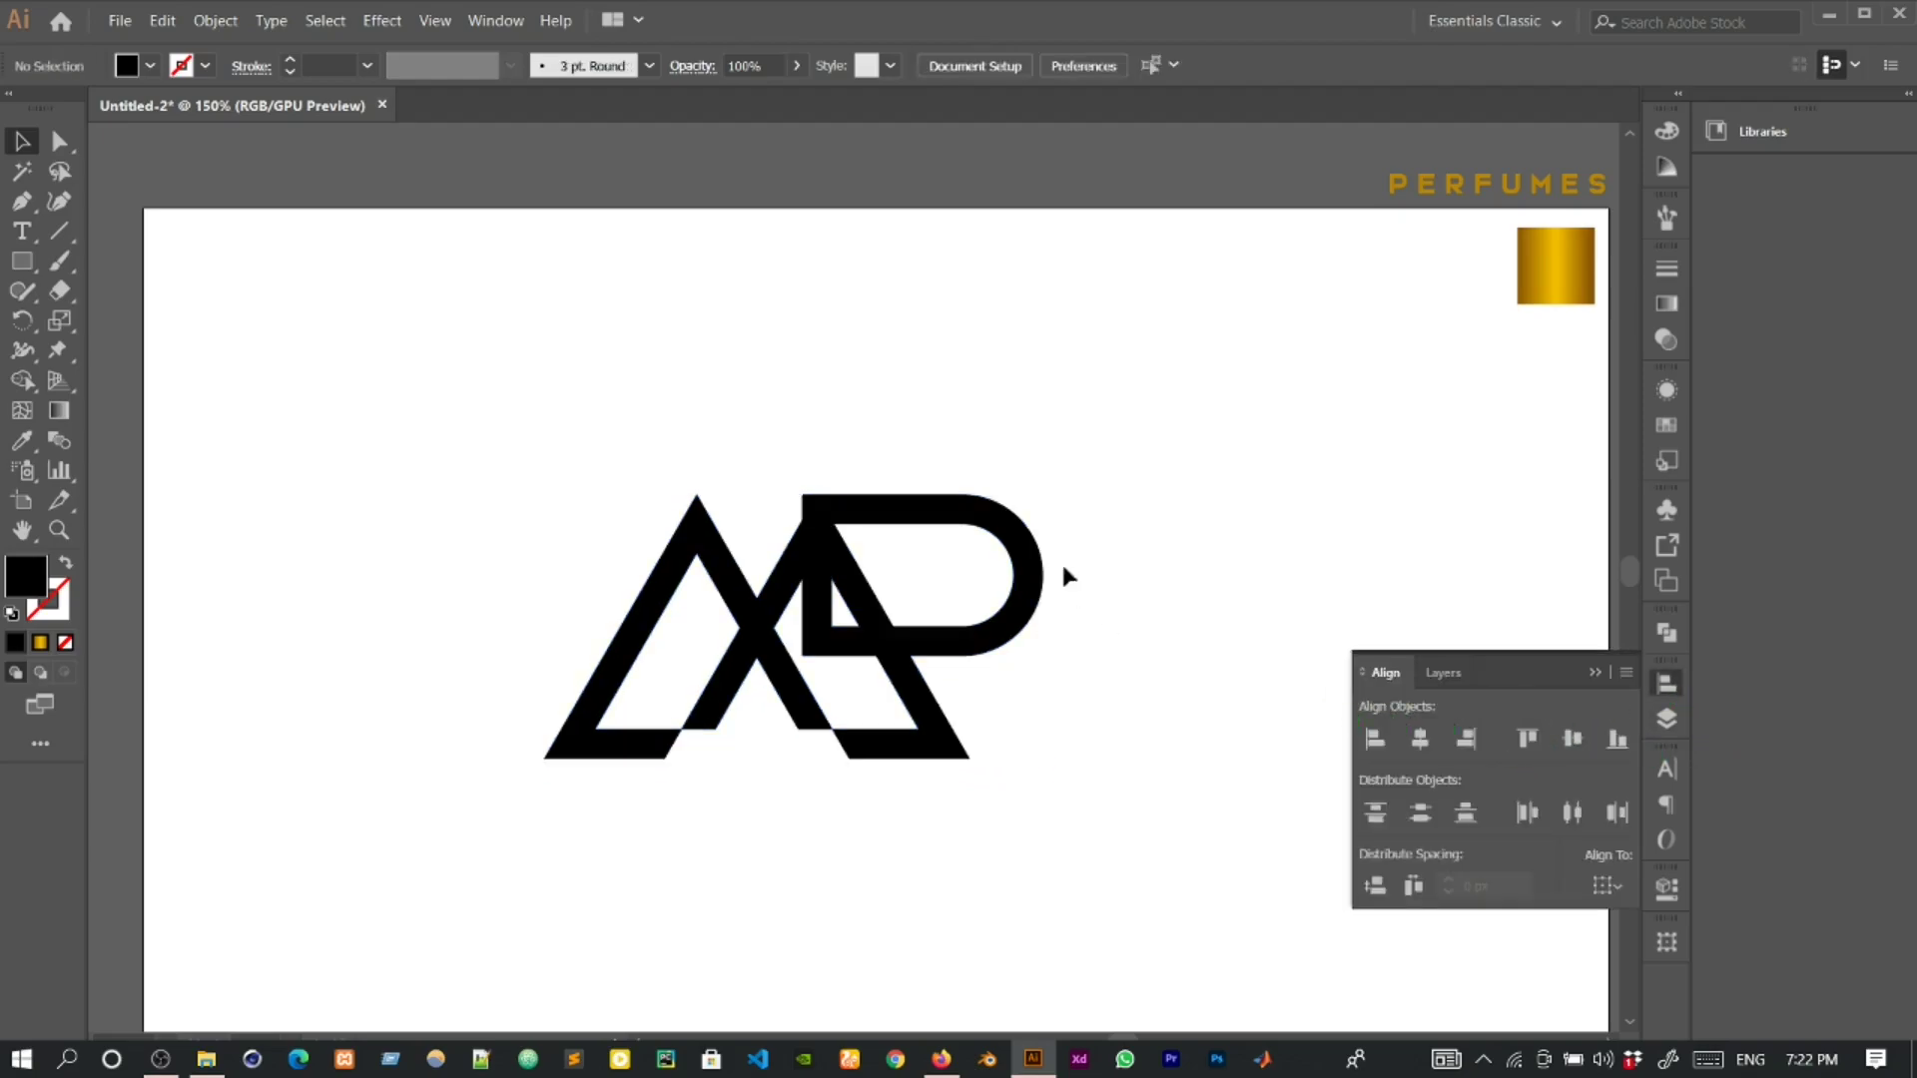
Create an offset path of 7 px around the joined triangle shape, with miter joins and a miter limit of 4.
scroll(1043, 549, "up", 1, "alt")
left_click(892, 761)
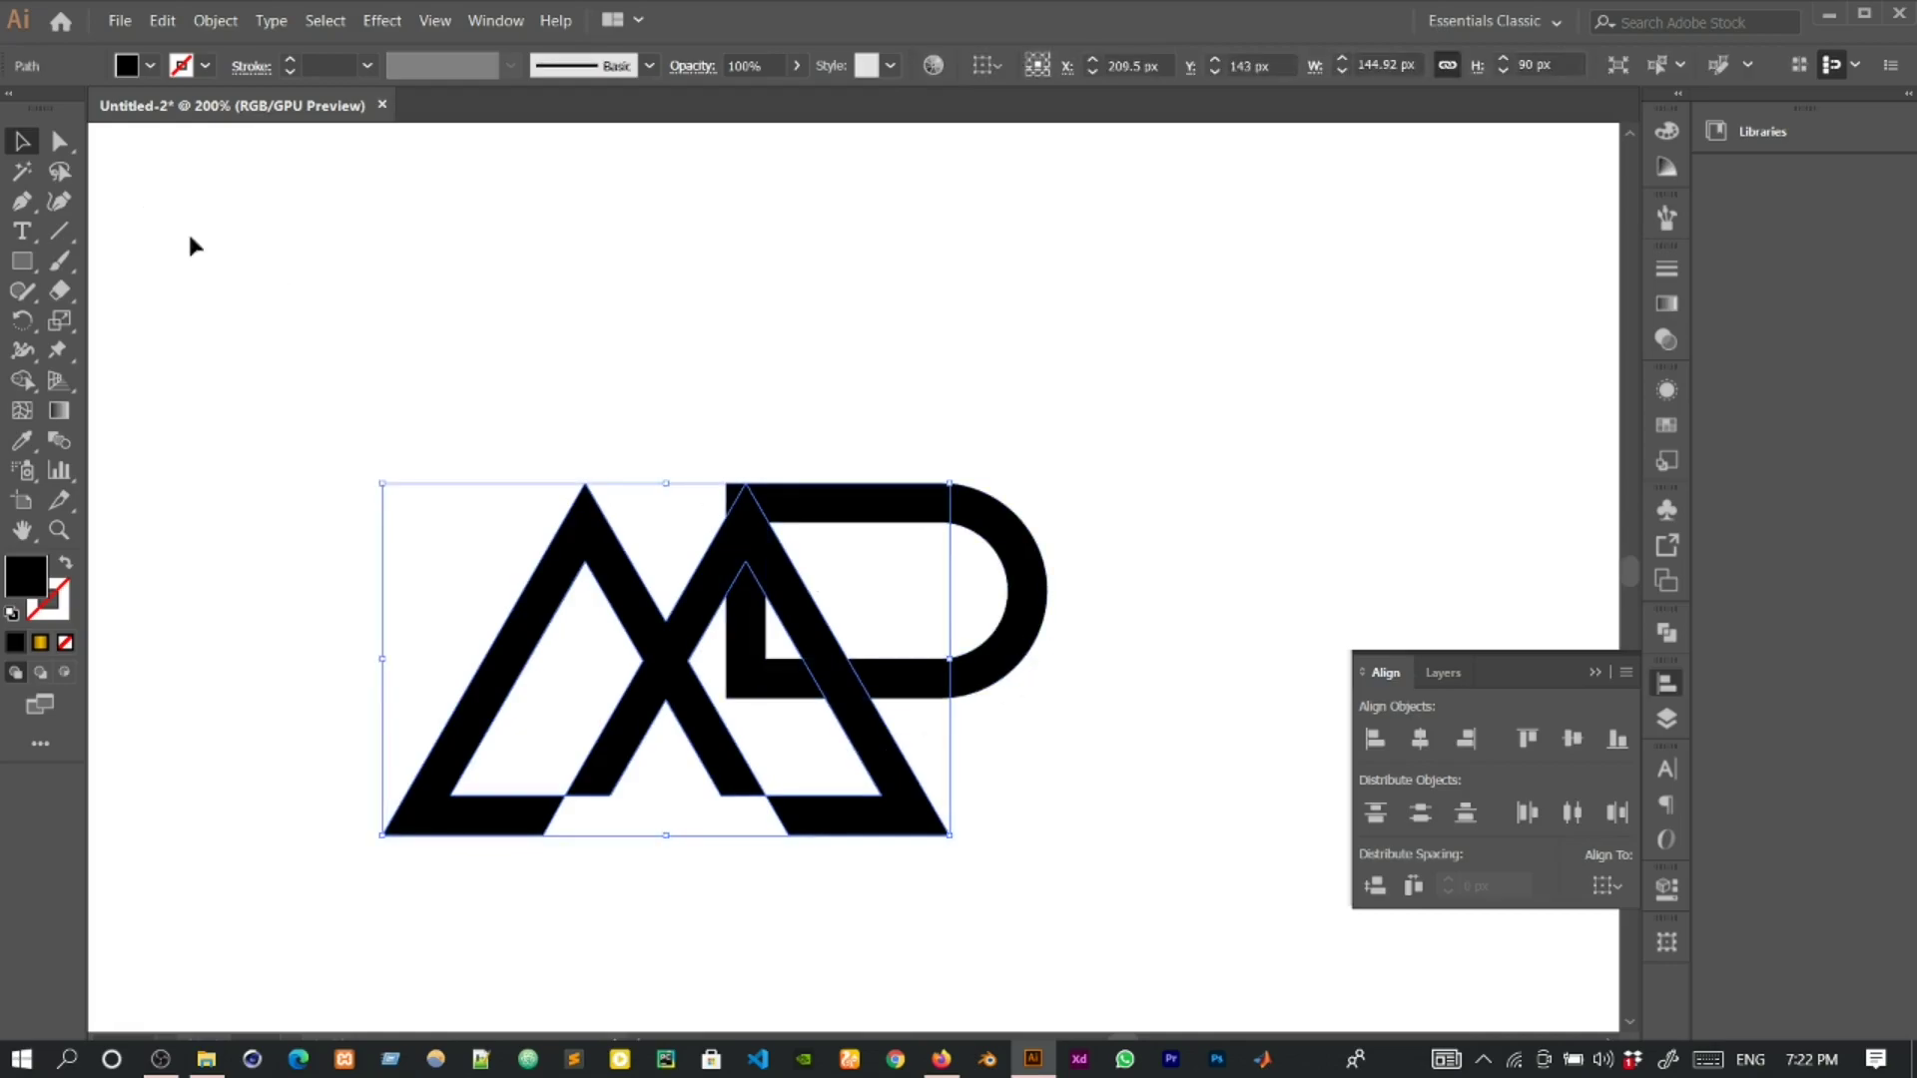
left_click(214, 21)
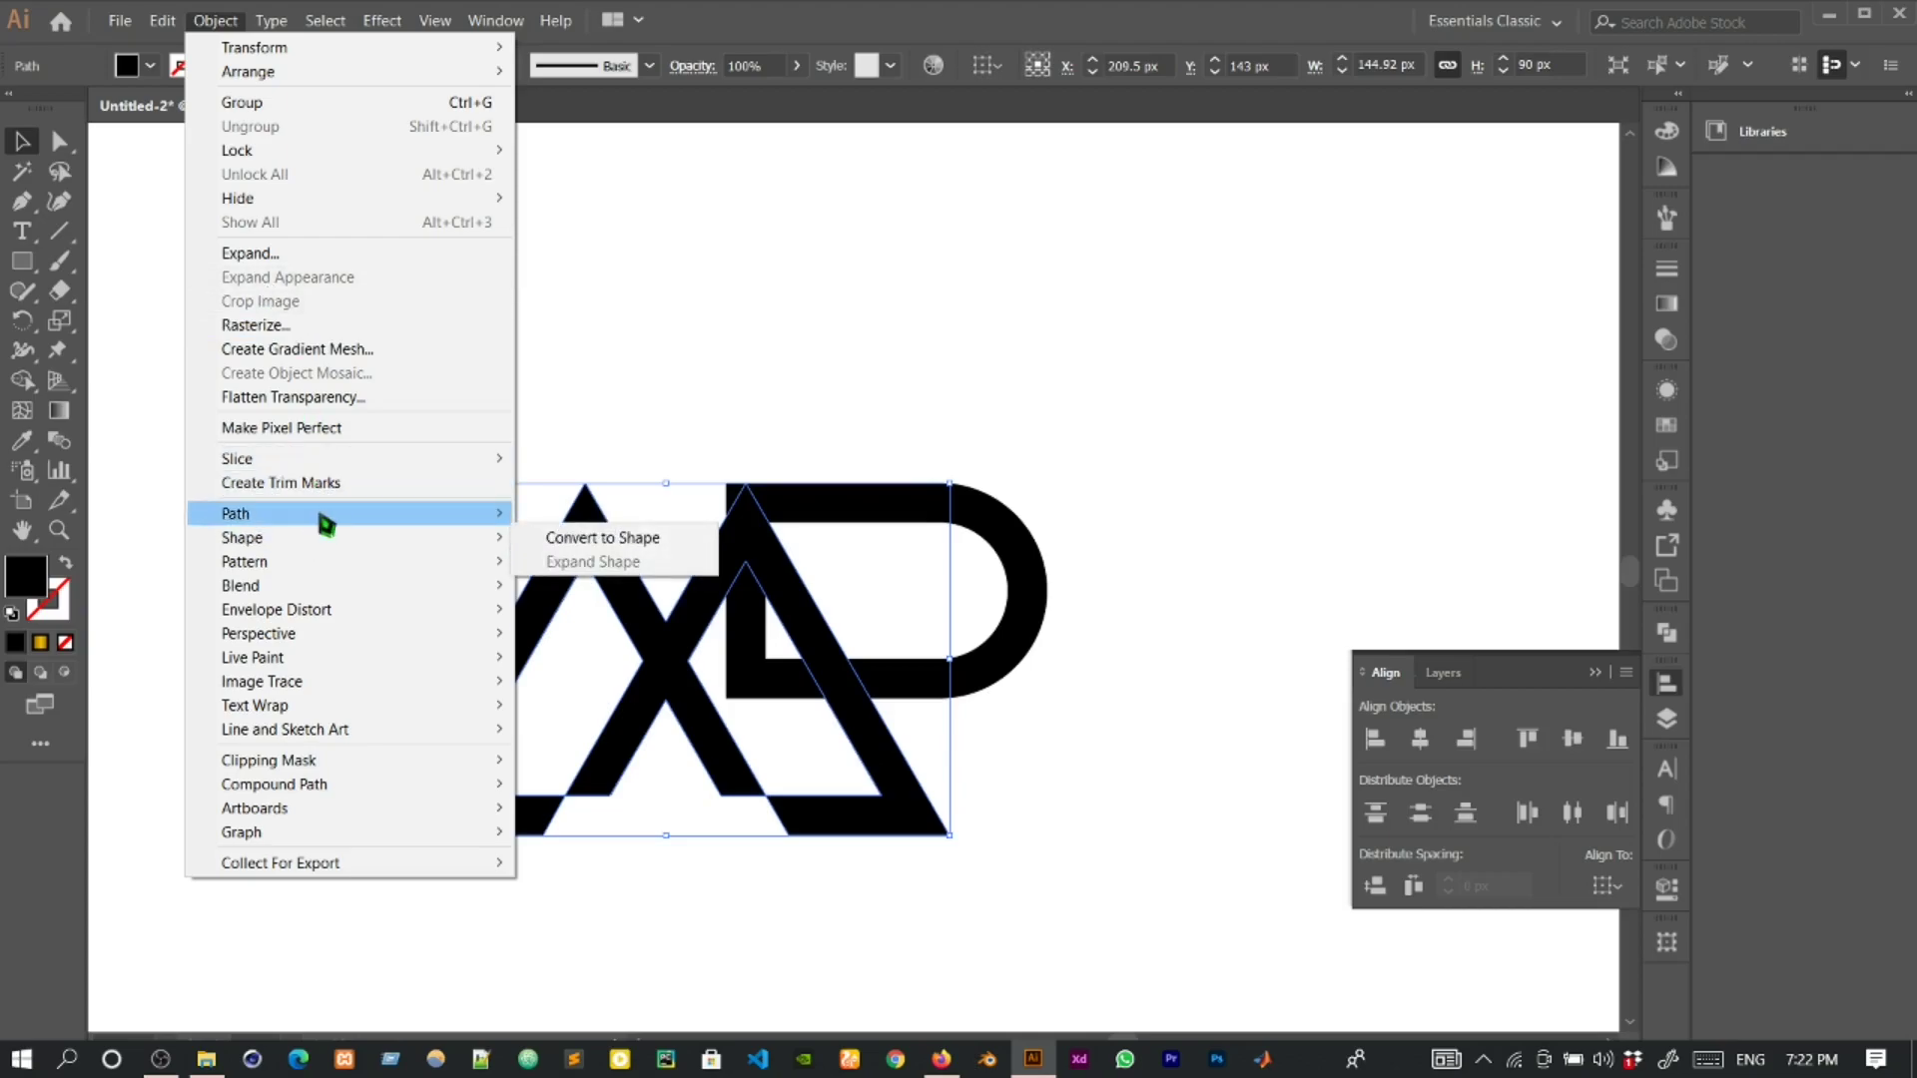
mouse_move(325, 518)
left_click(619, 593)
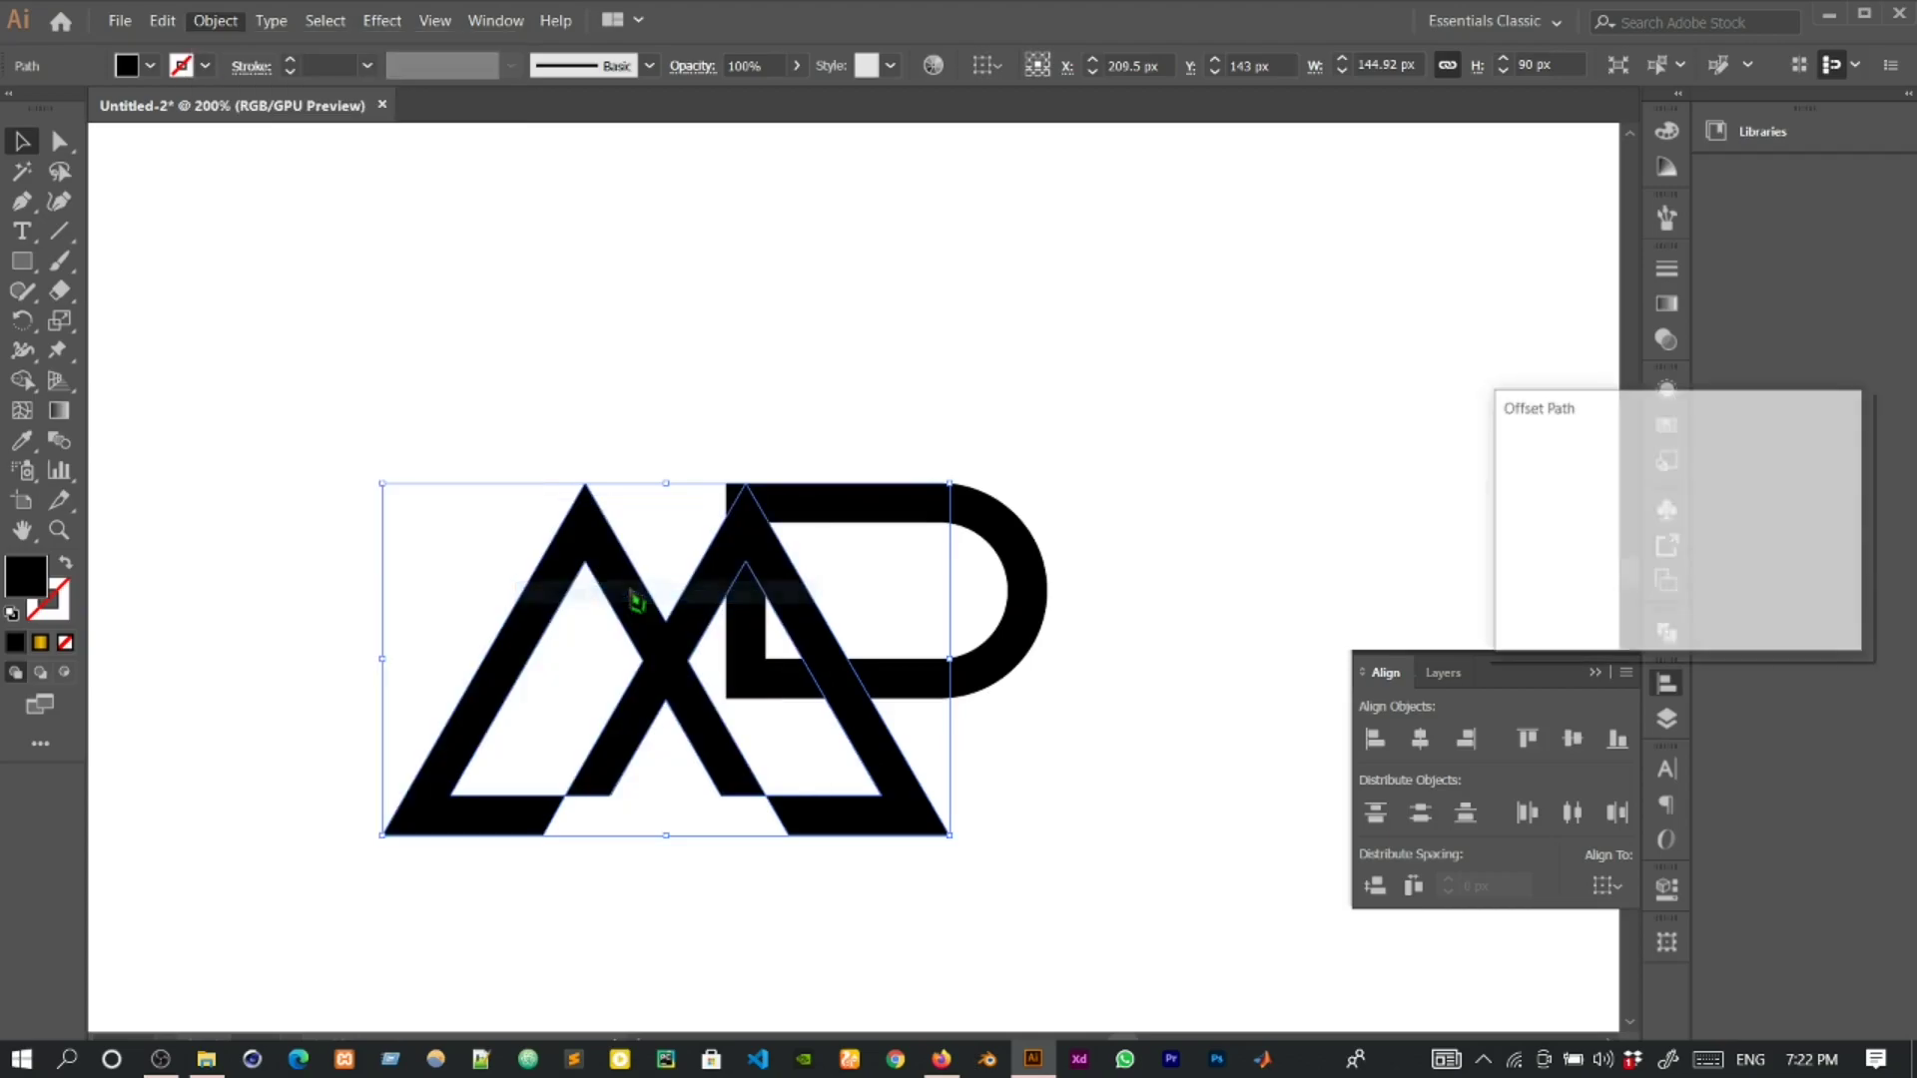
left_click(1521, 600)
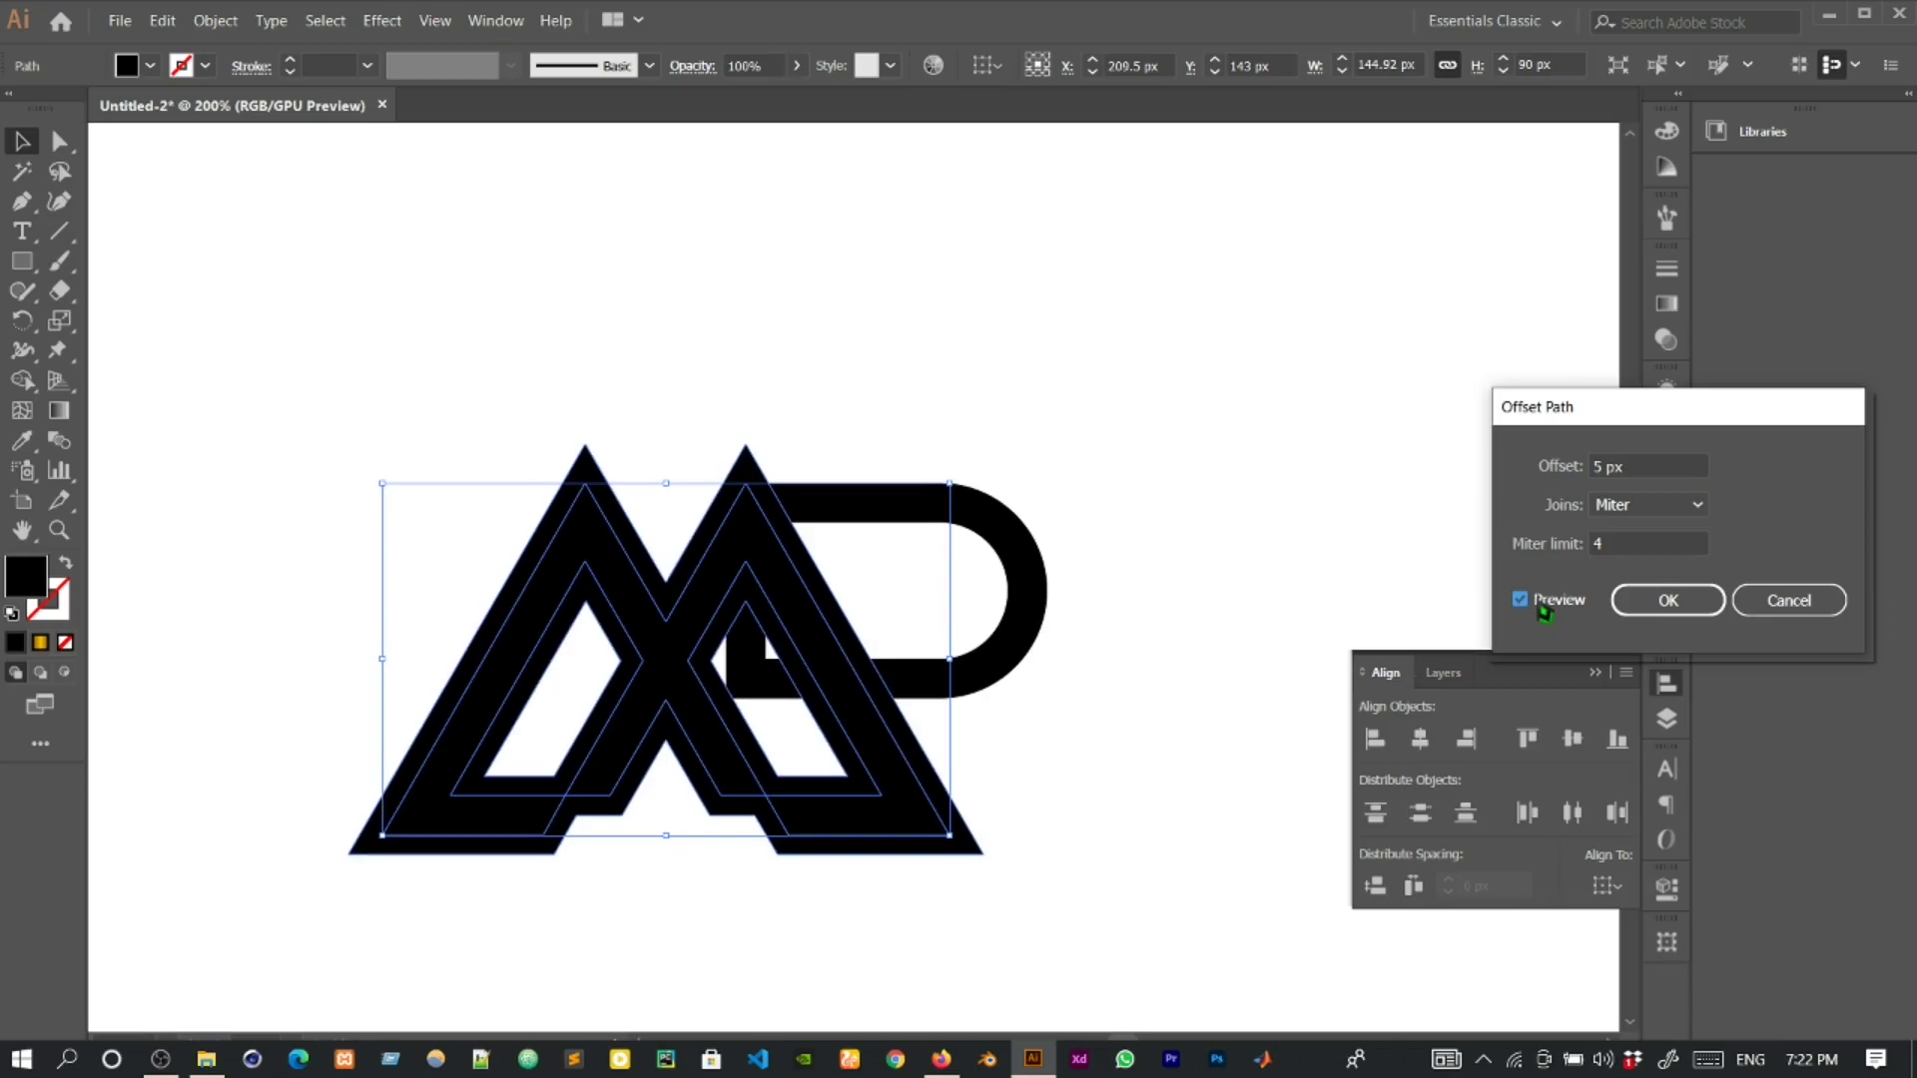
key("Up")
key("Up")
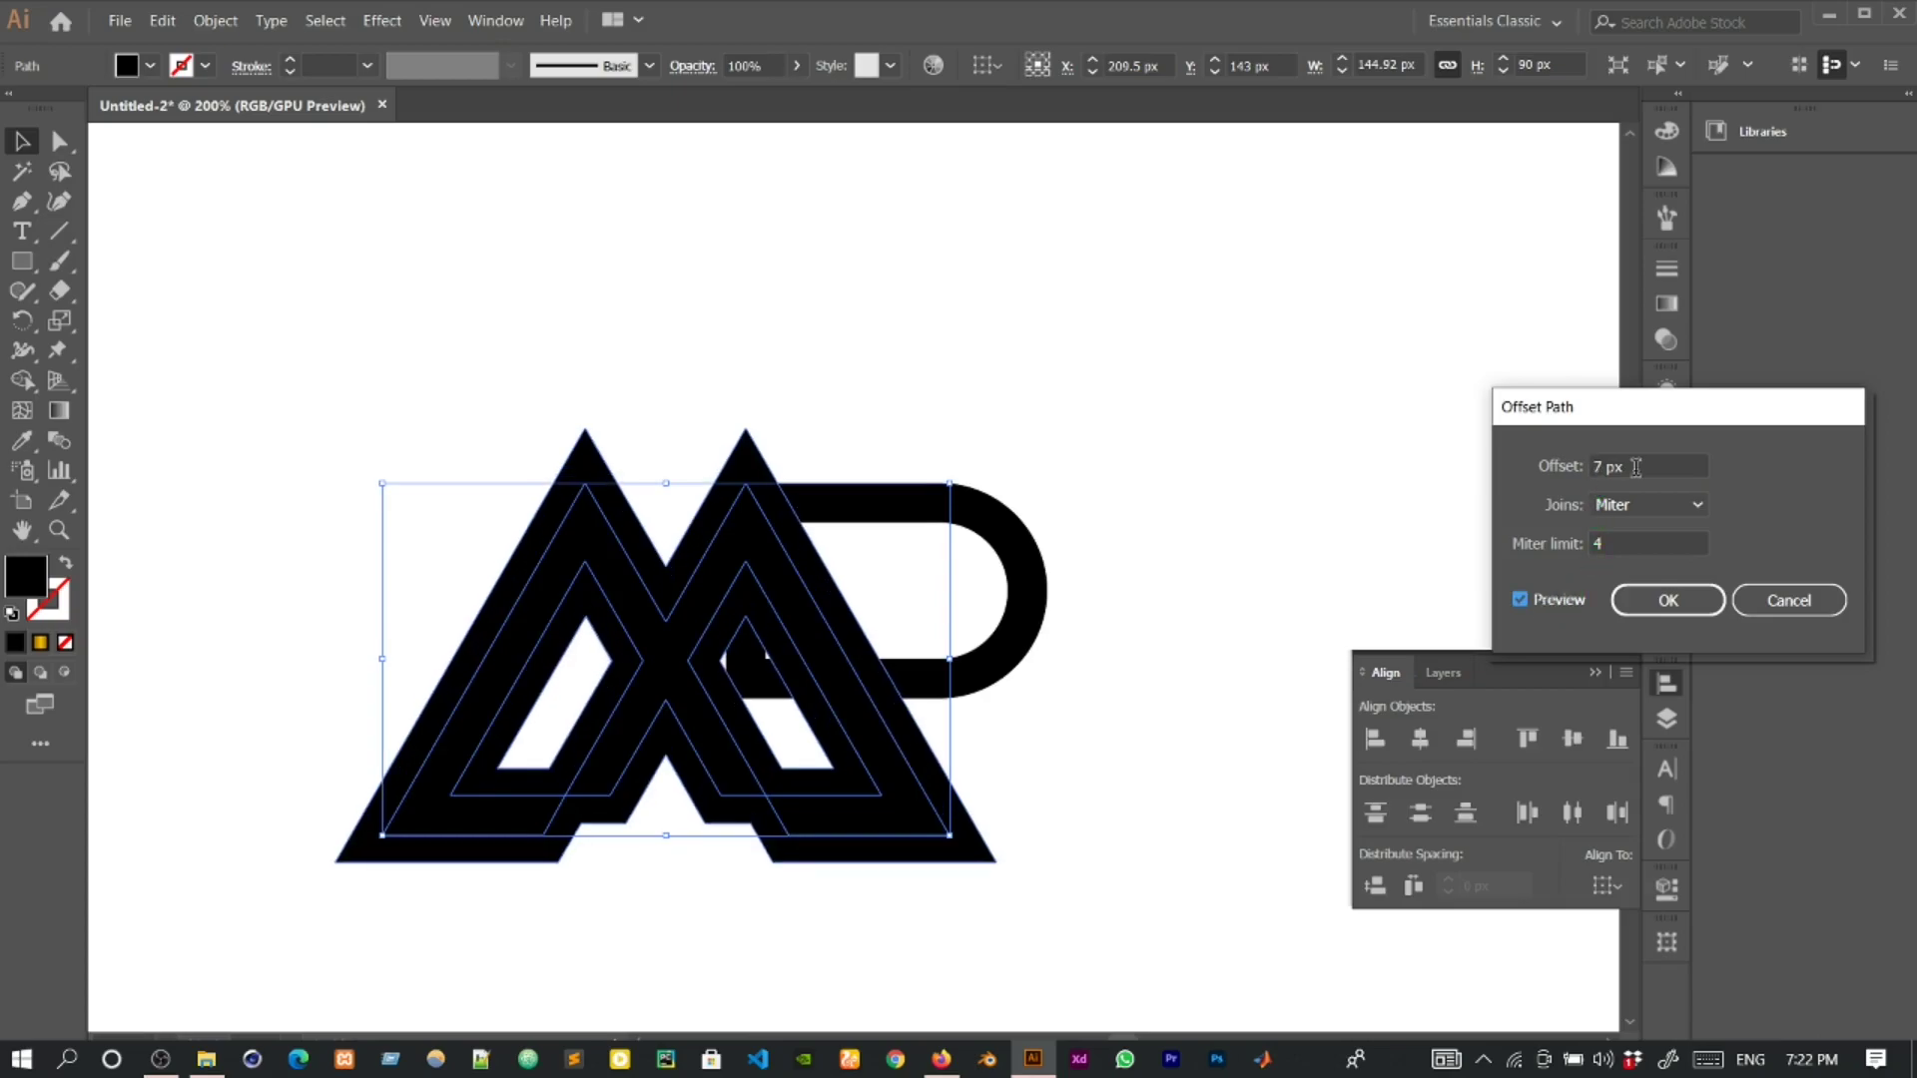
left_click(1662, 599)
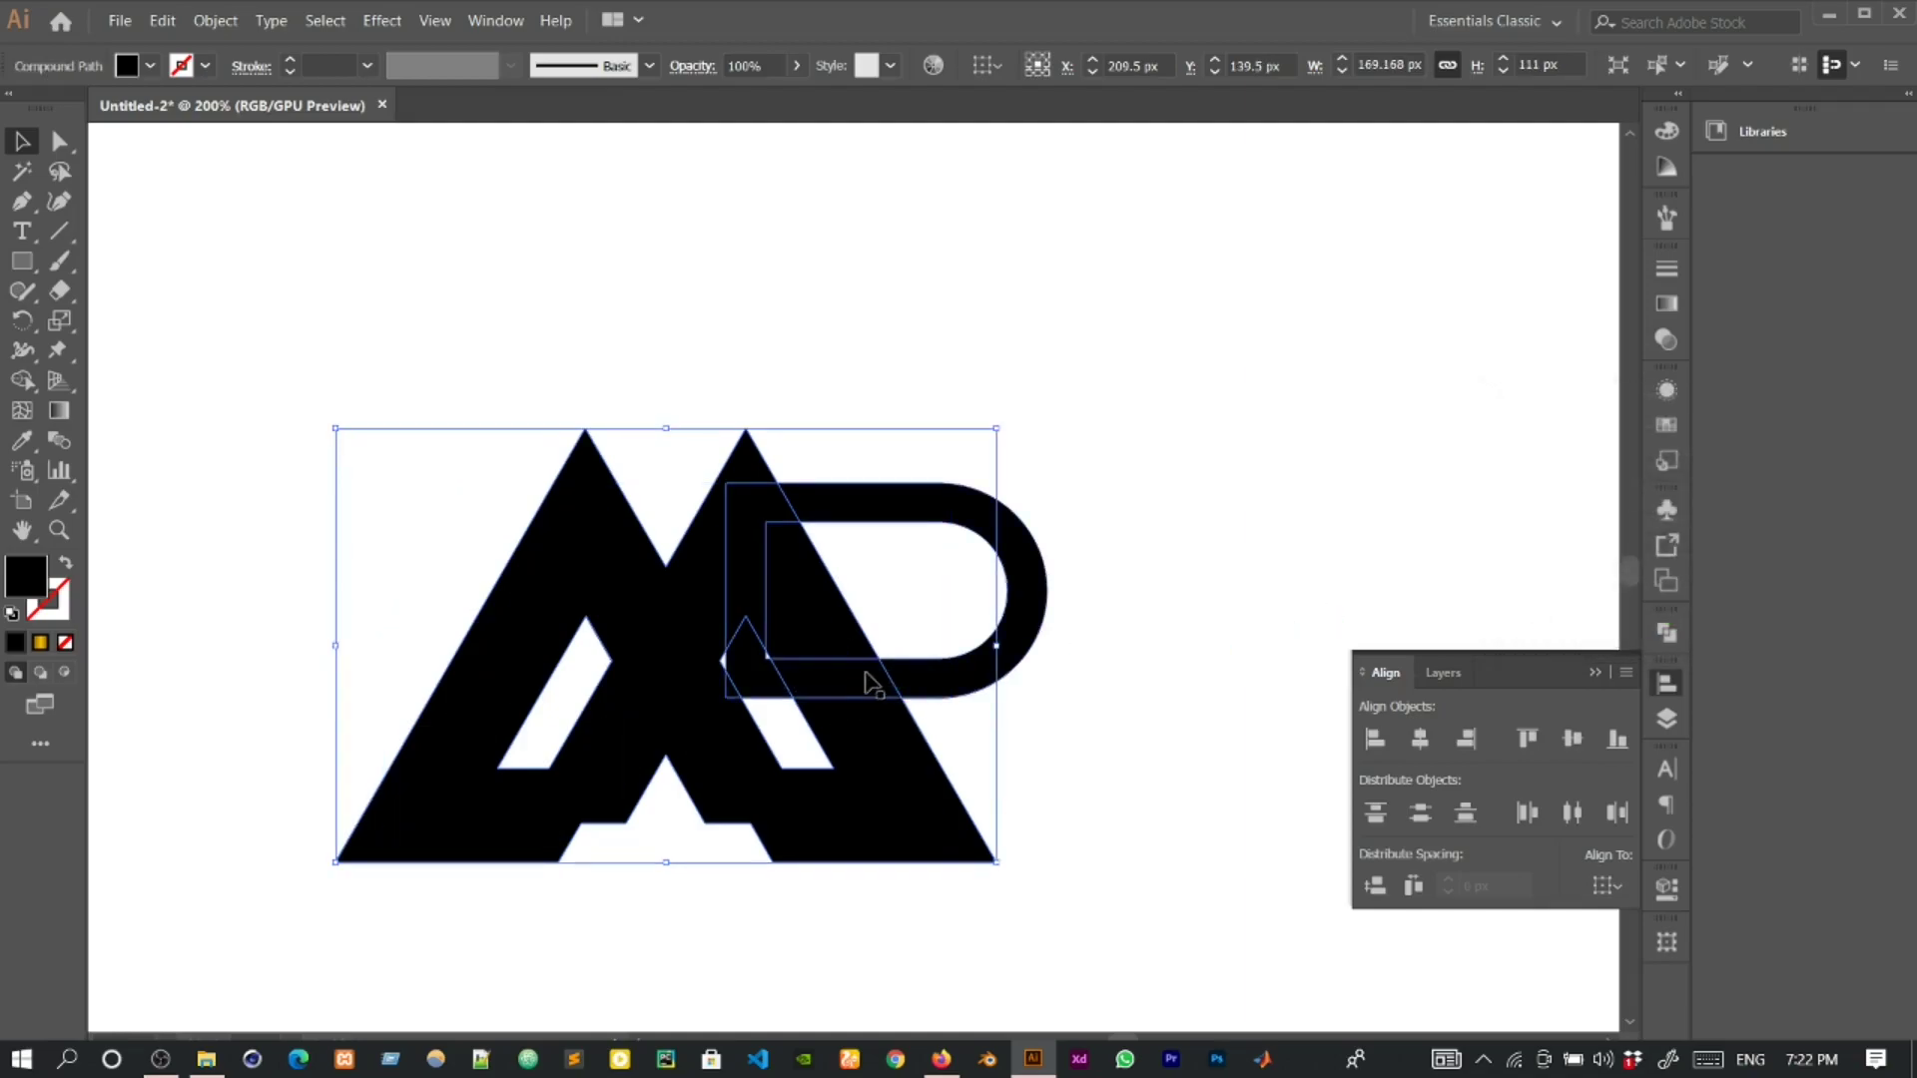
Bring the offset copy to the front and subtract it from the P shape with Minus Front.
right_click(914, 727)
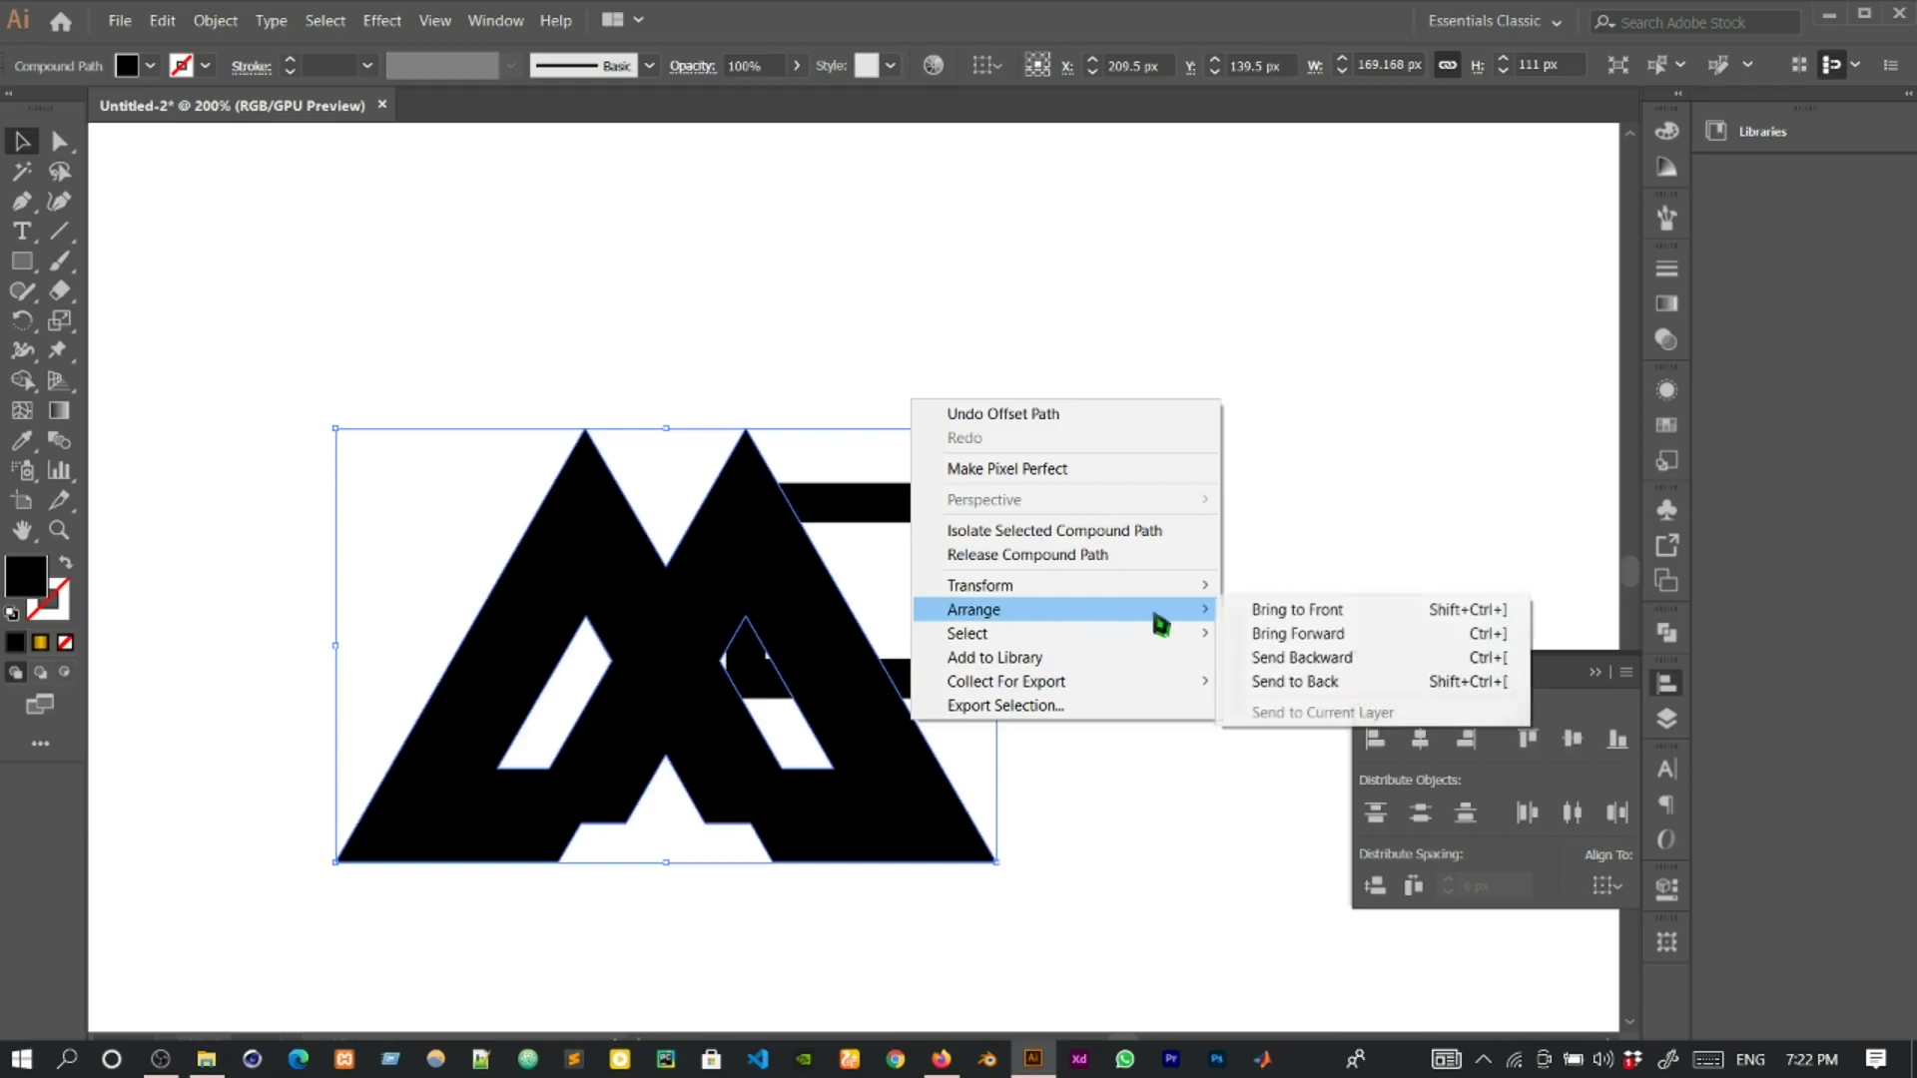
left_click(1352, 612)
left_click(1064, 637)
left_click(1044, 619)
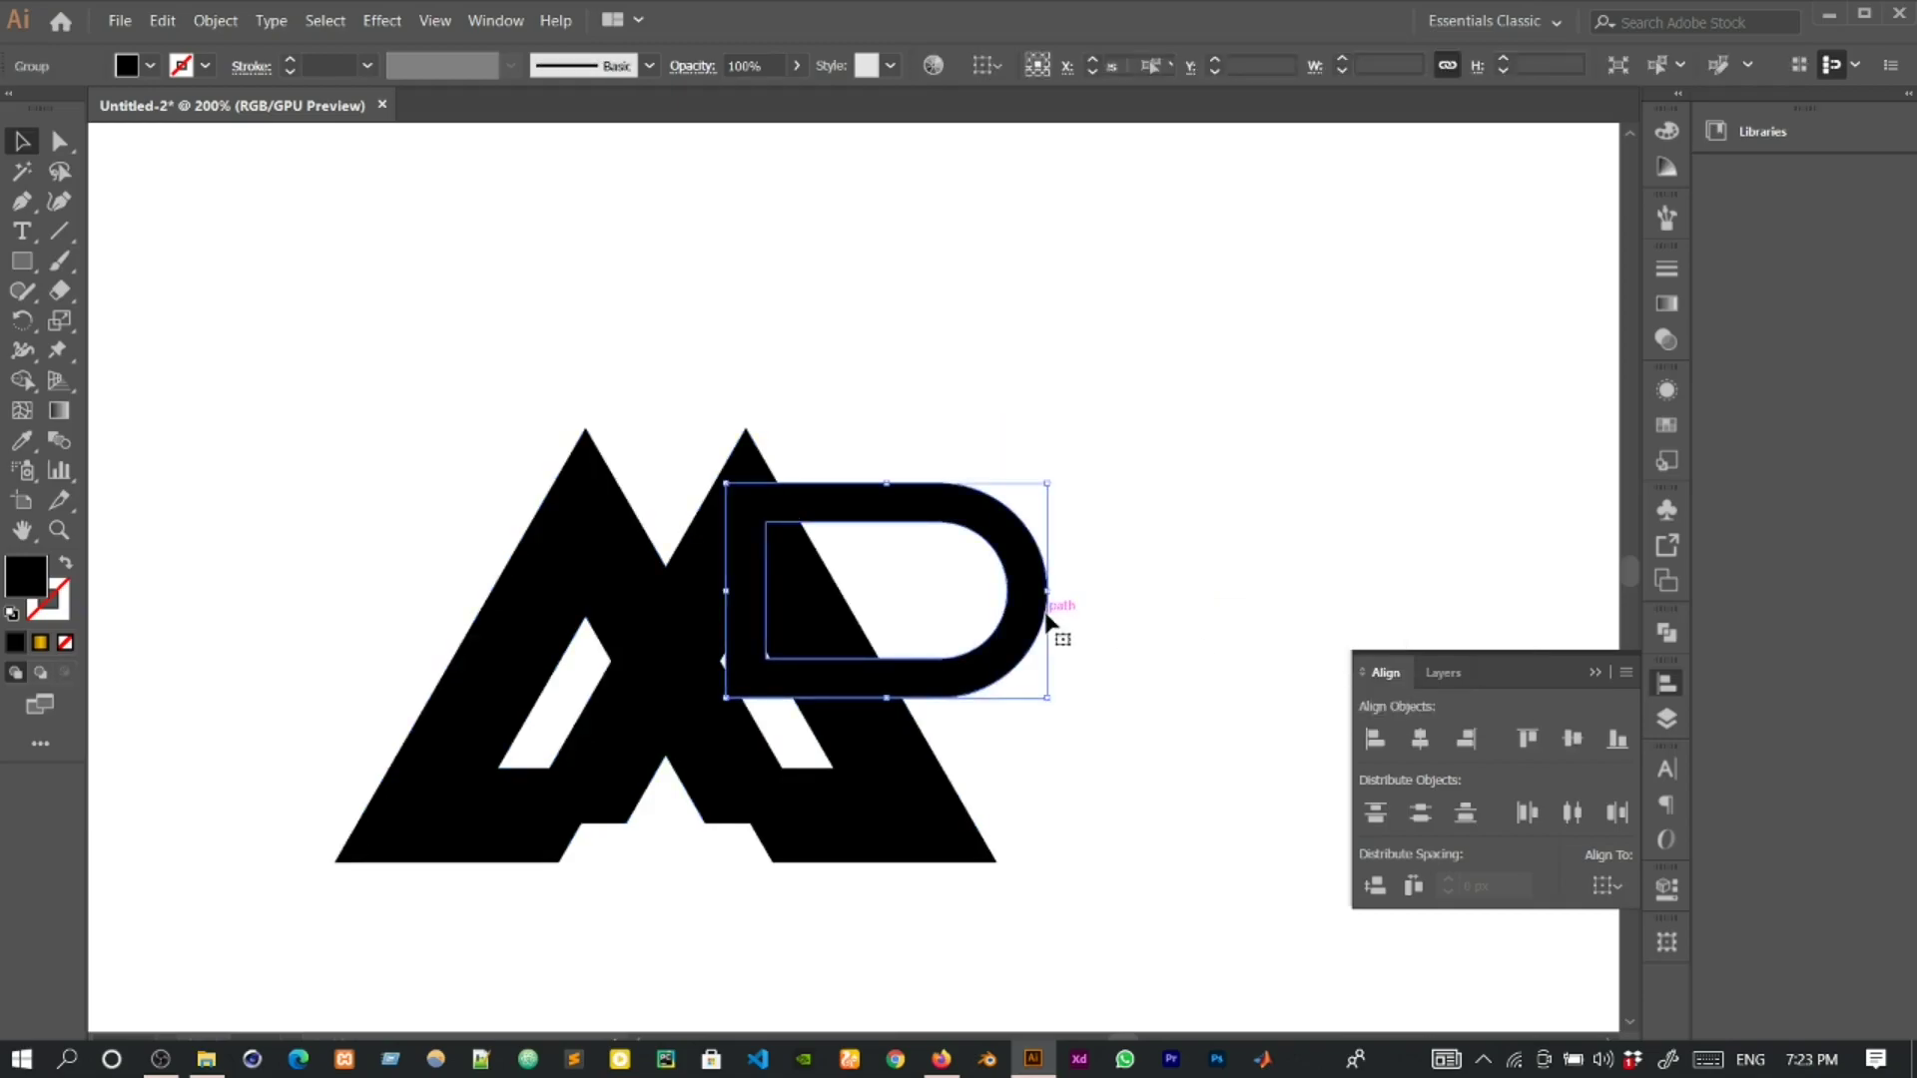
left_click(923, 744, "shift")
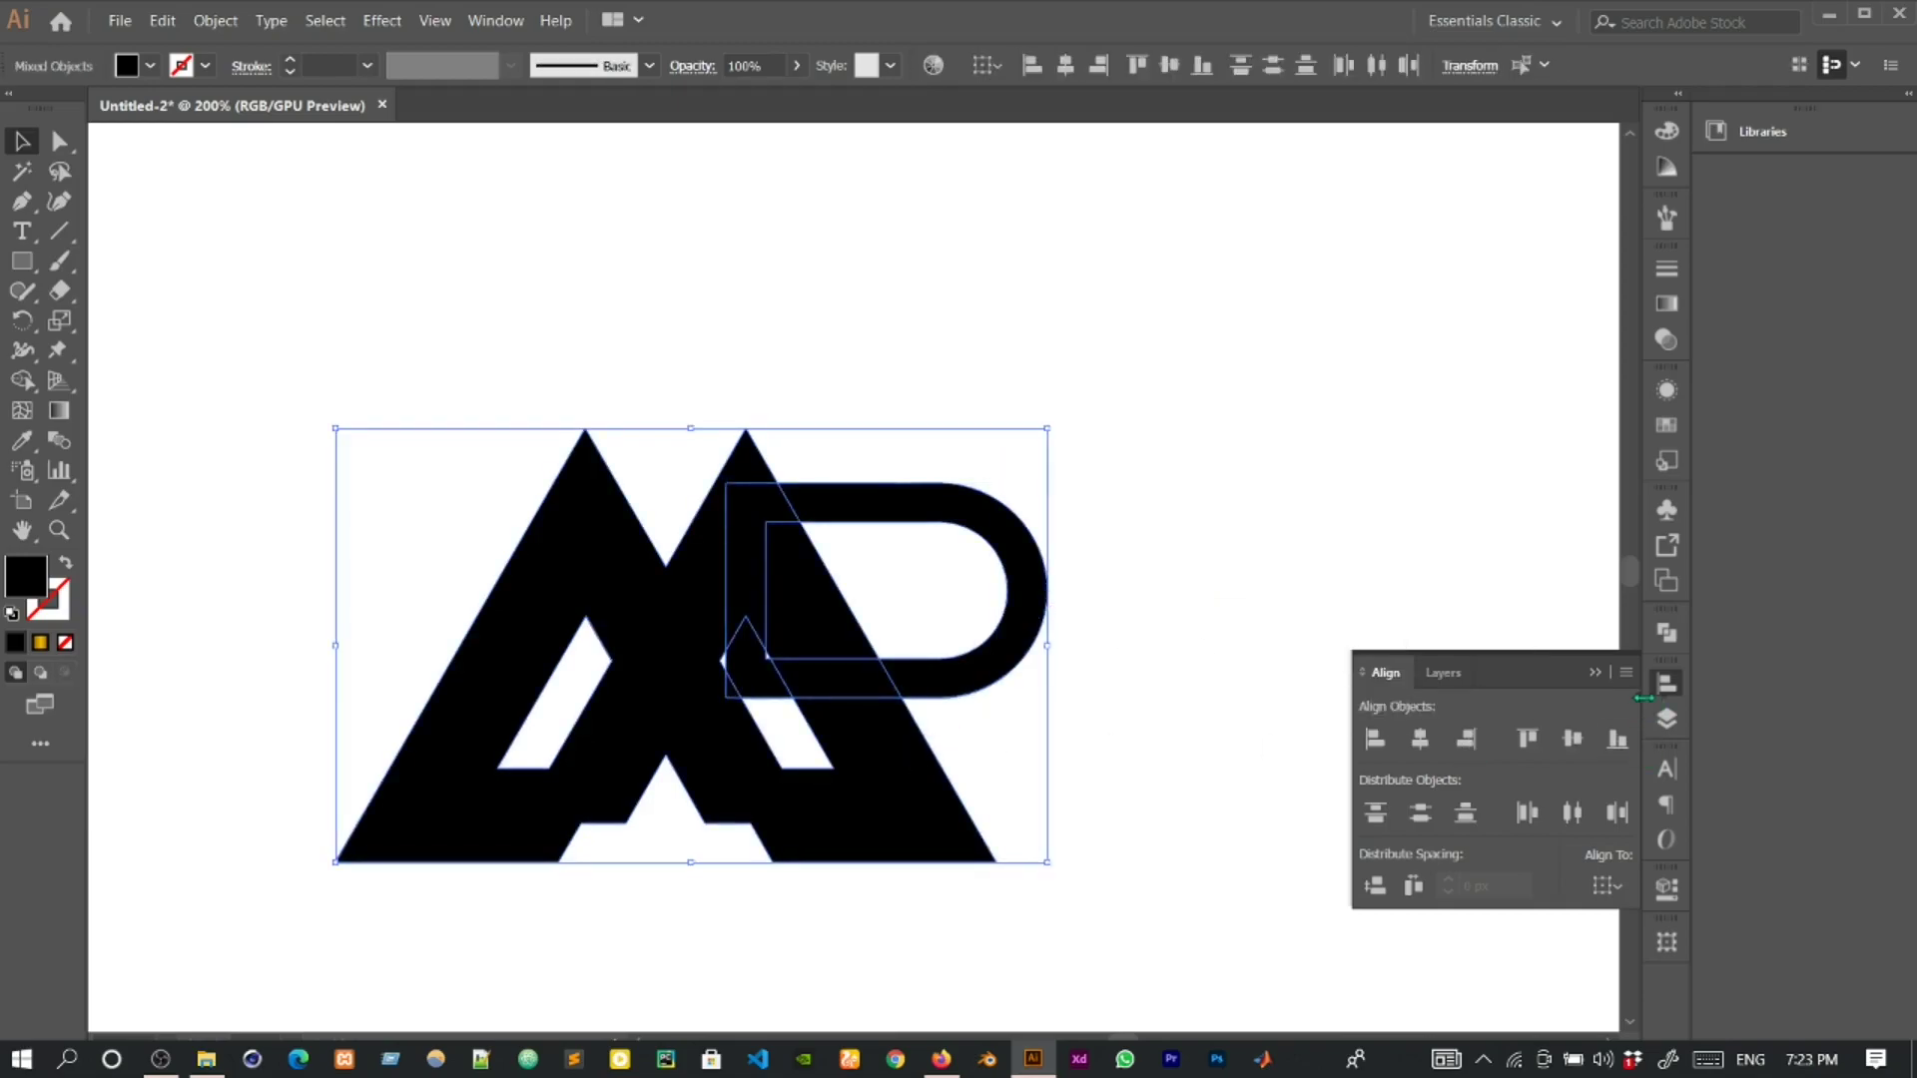
left_click(1667, 632)
left_click(1421, 687)
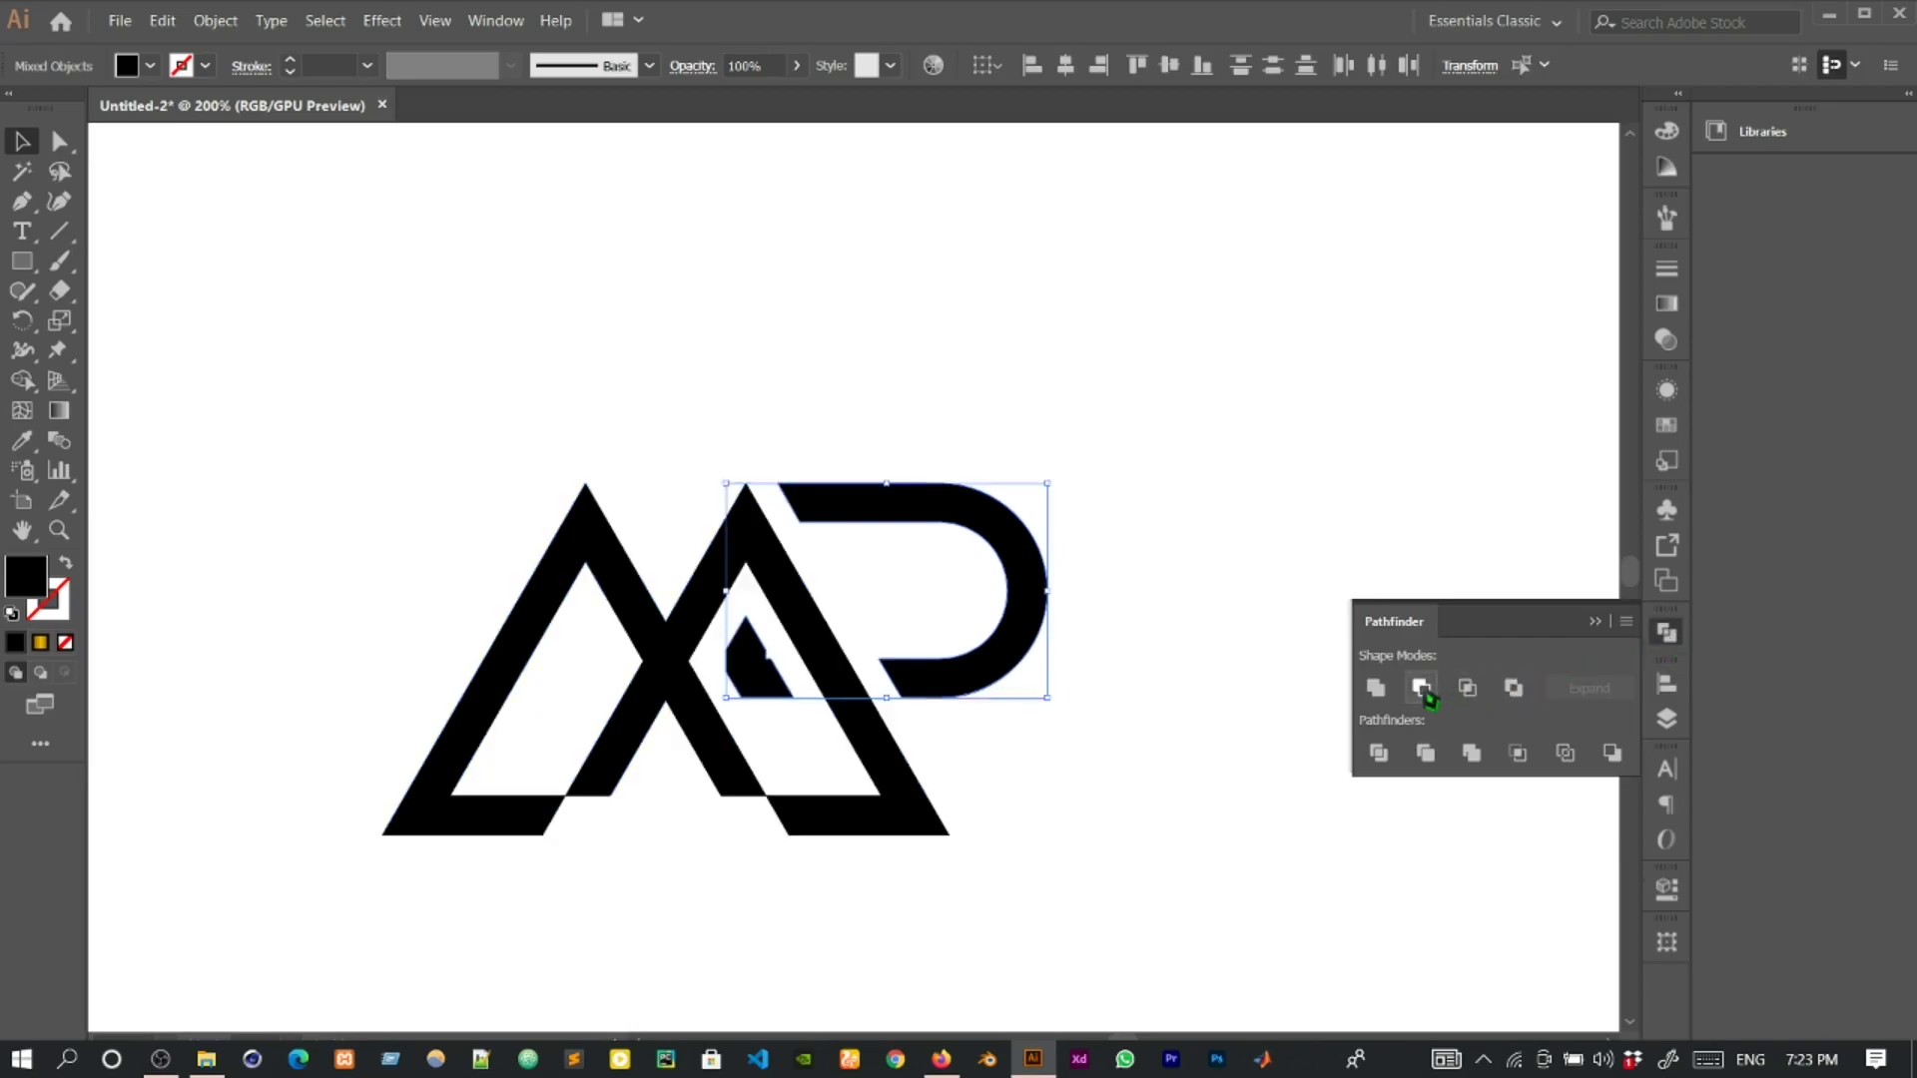
Ungroup the subtracted P shape and delete the leftover fragment inside the second triangle.
right_click(1014, 647)
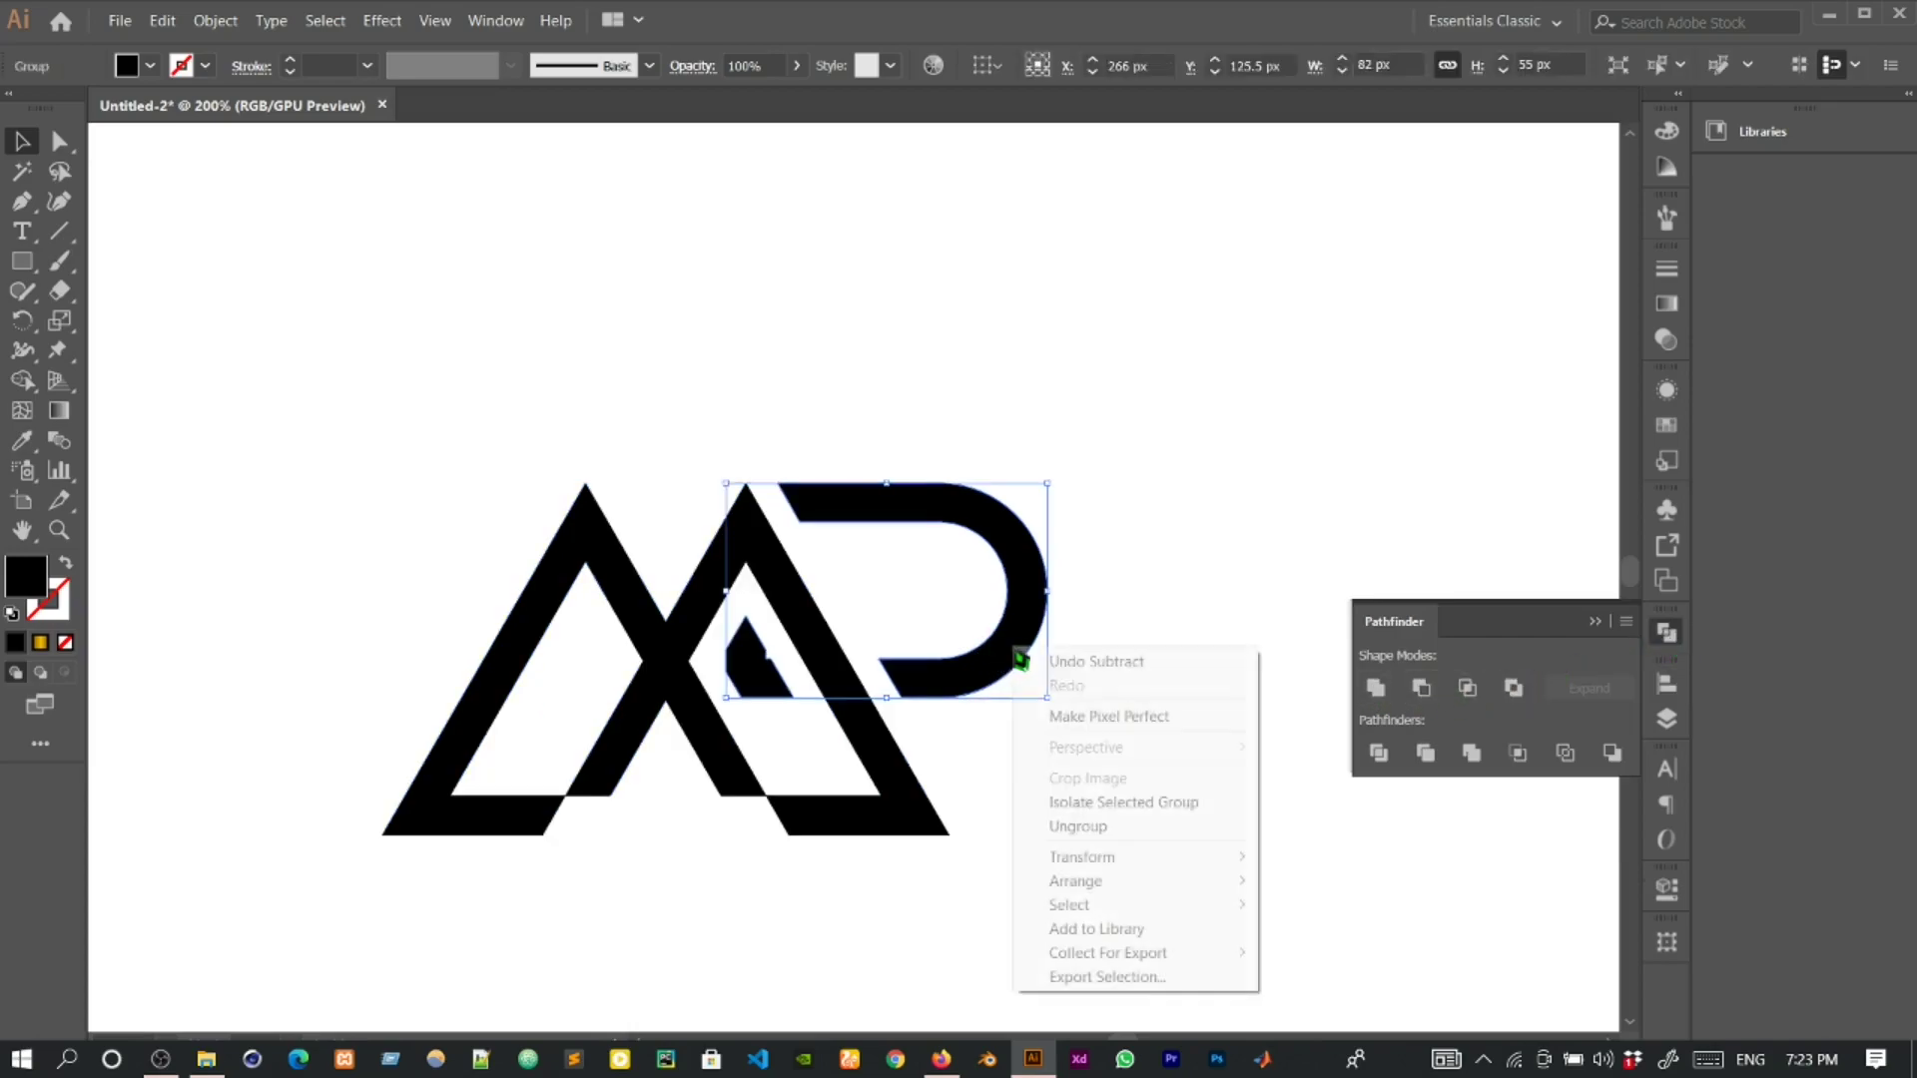
left_click(1110, 826)
left_click(1003, 764)
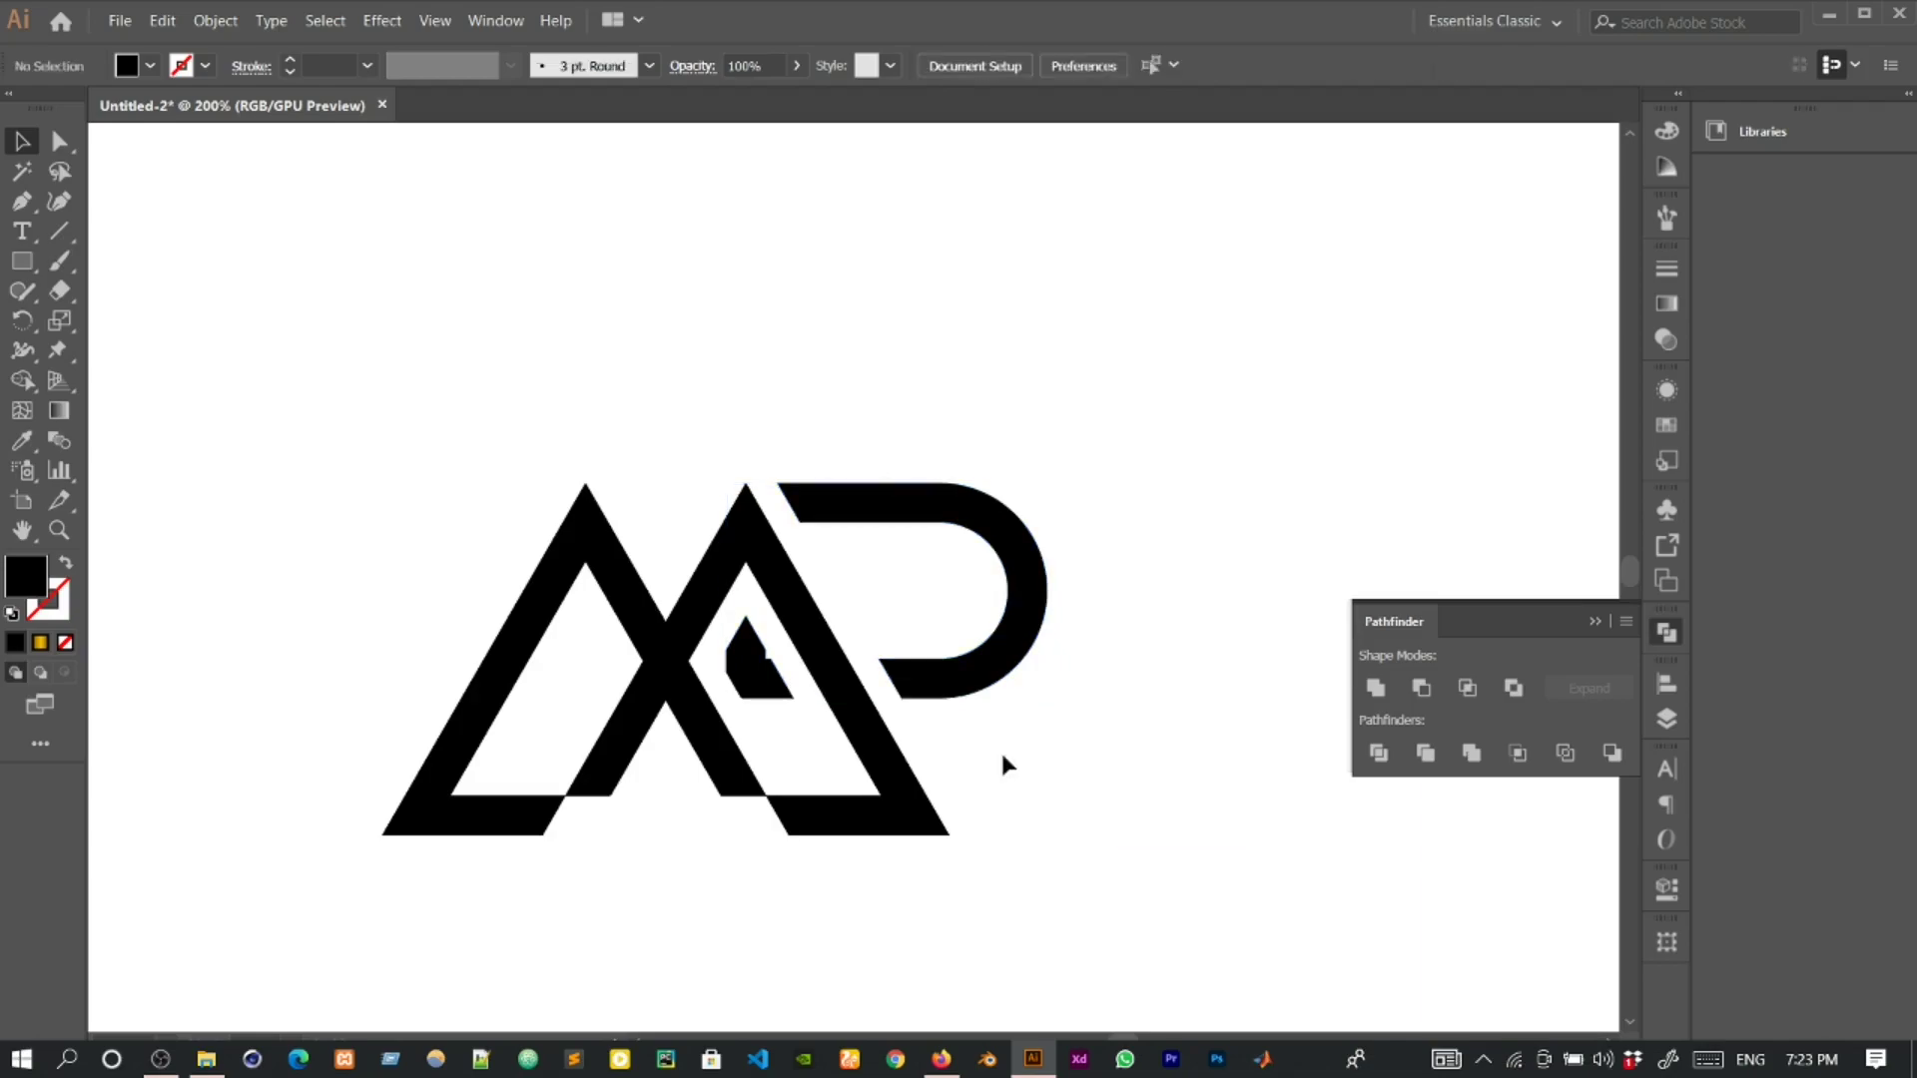
left_click(770, 684)
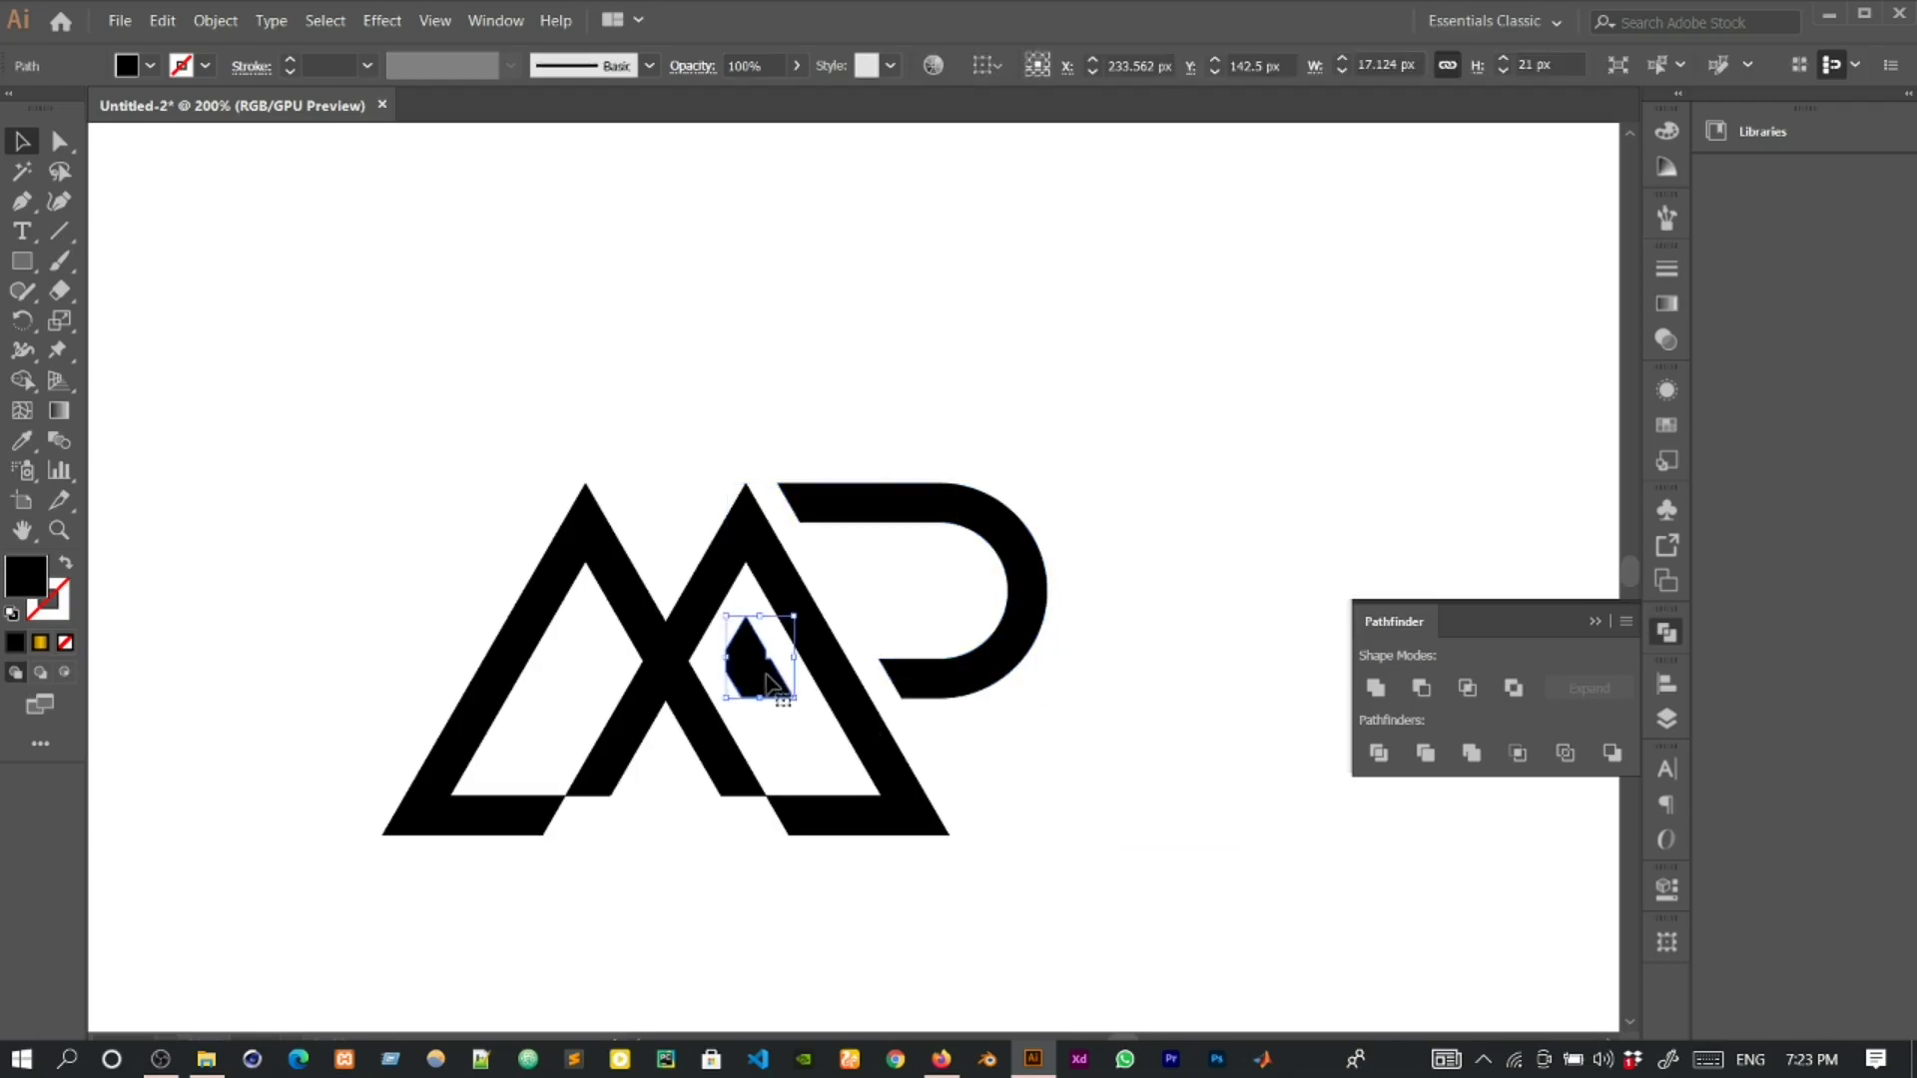
key("Delete")
Group all the monogram shapes and move the group down toward the middle of the artboard.
key("ctrl+0")
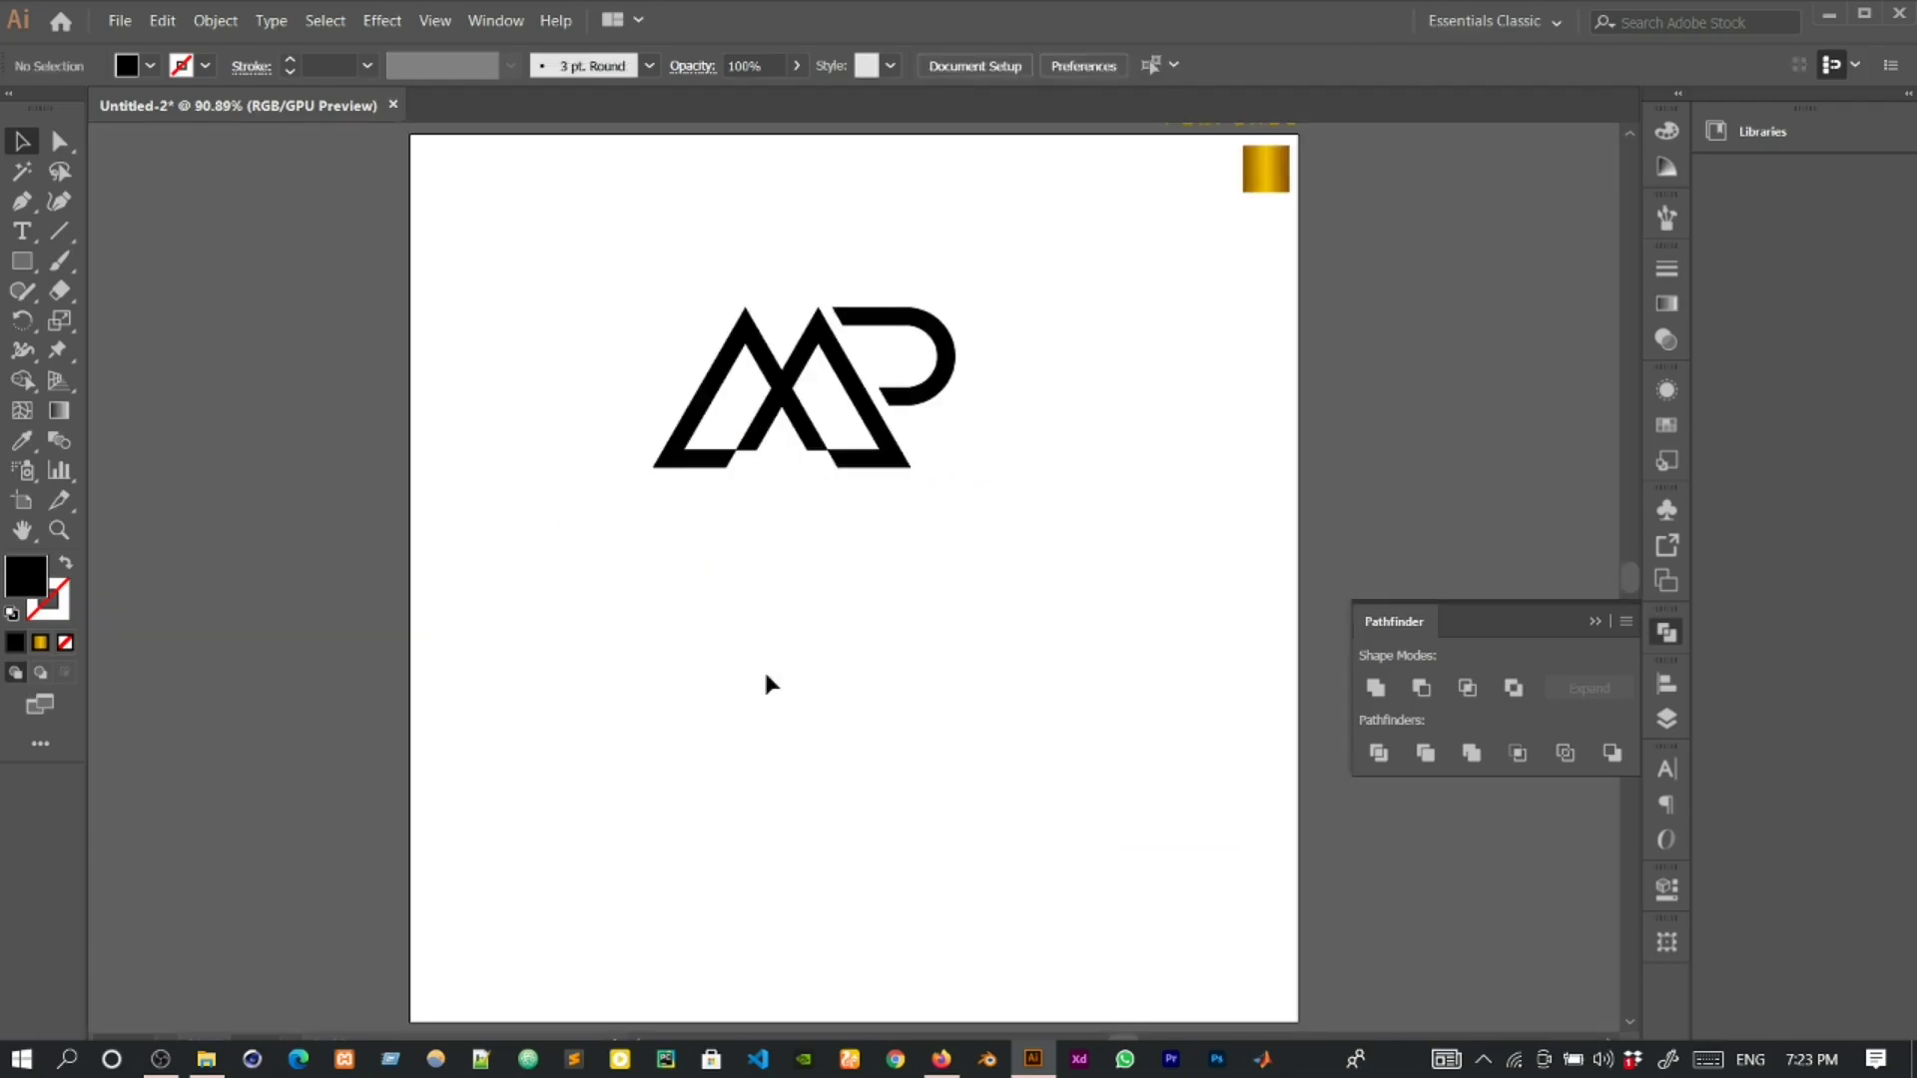
left_click(1662, 637)
left_click_drag(951, 344, 633, 484)
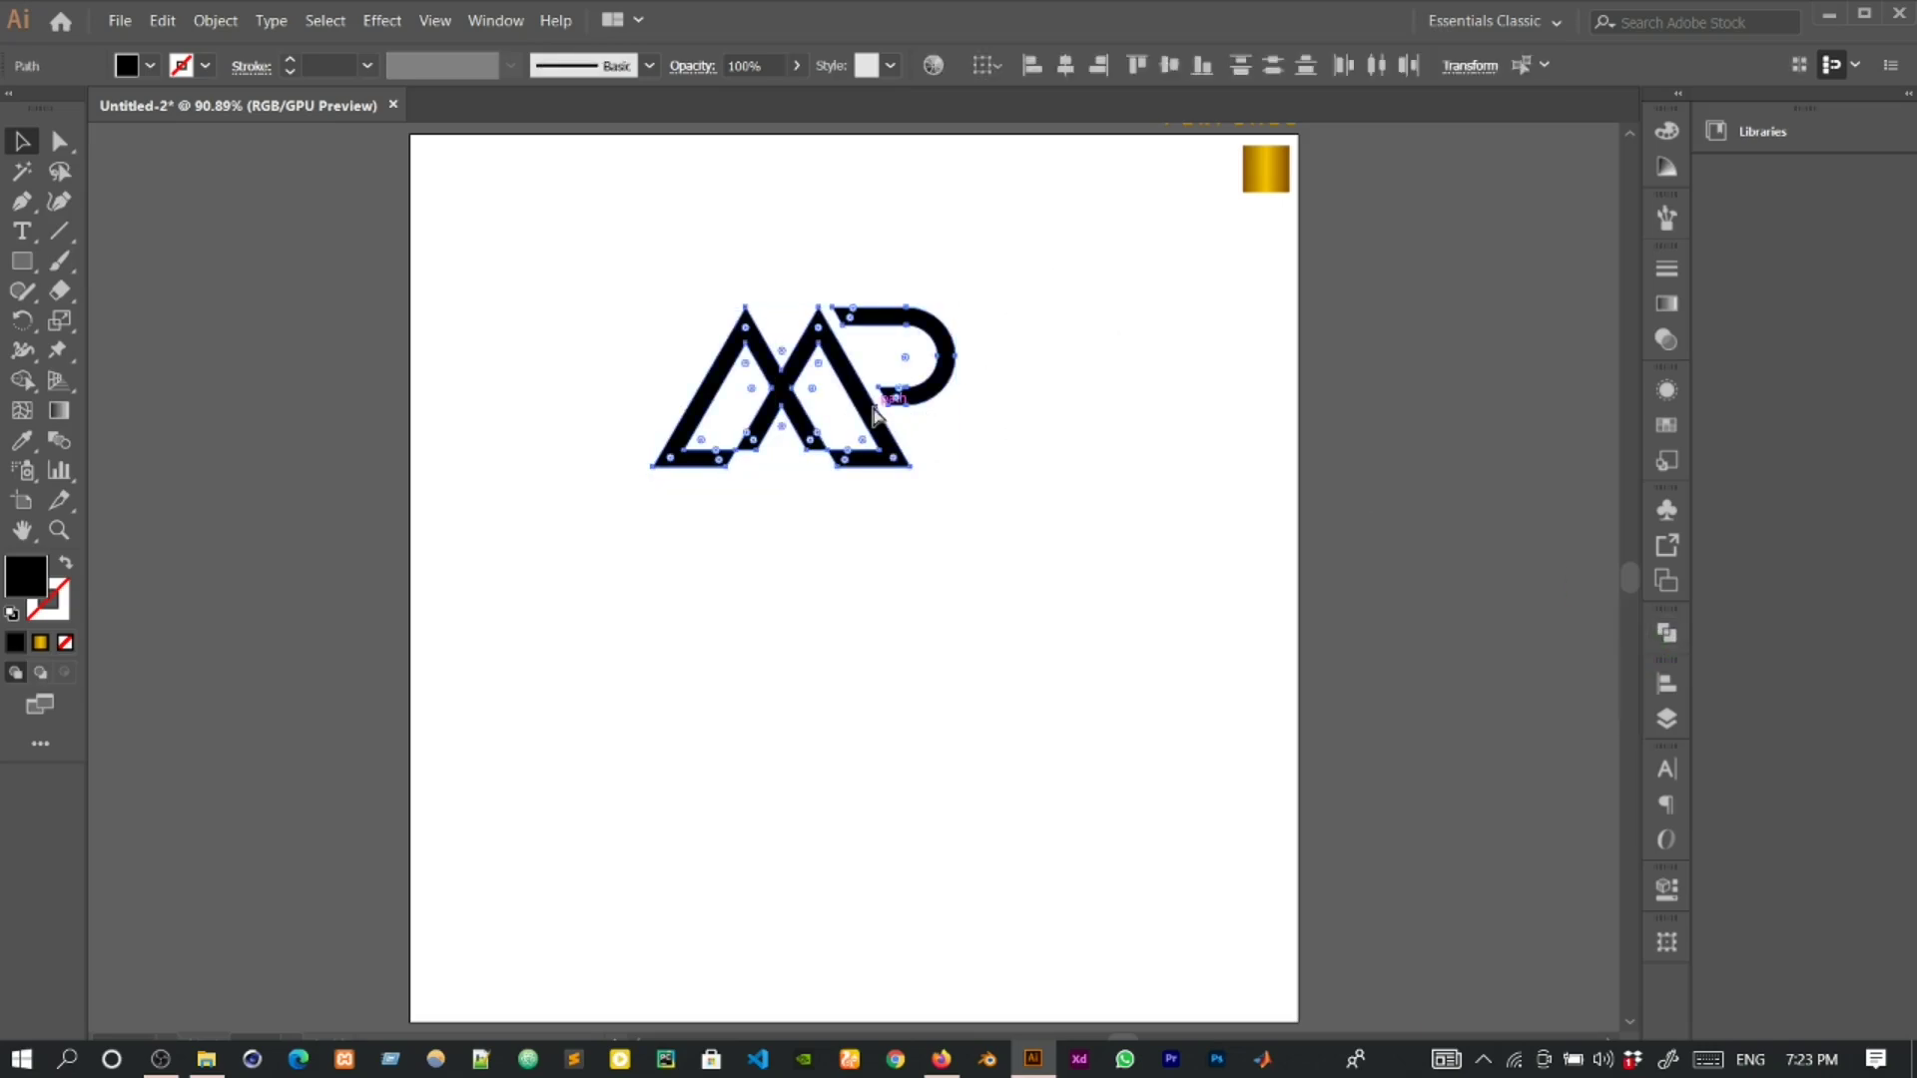
key("ctrl+g")
left_click_drag(874, 429, 920, 577)
left_click(862, 683)
scroll(840, 667, "up", 2)
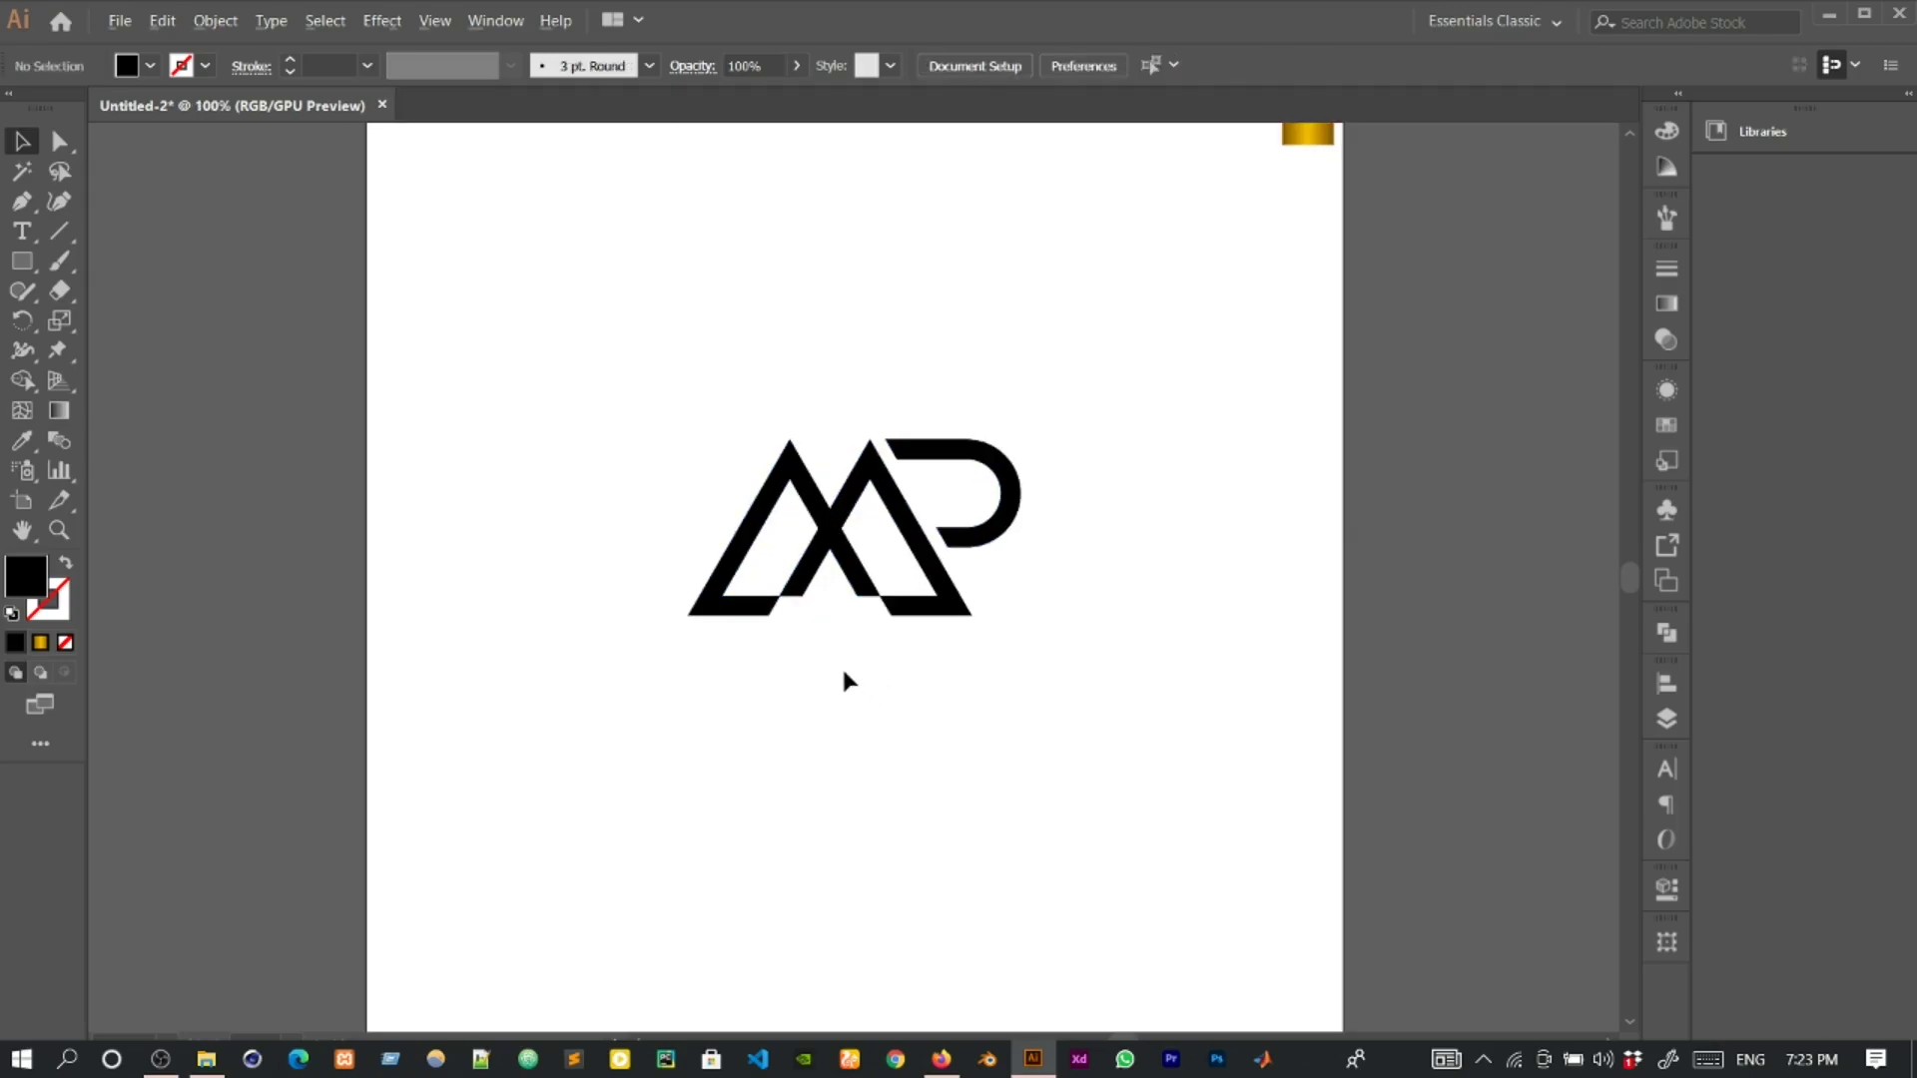
scroll(986, 724, "up", 1)
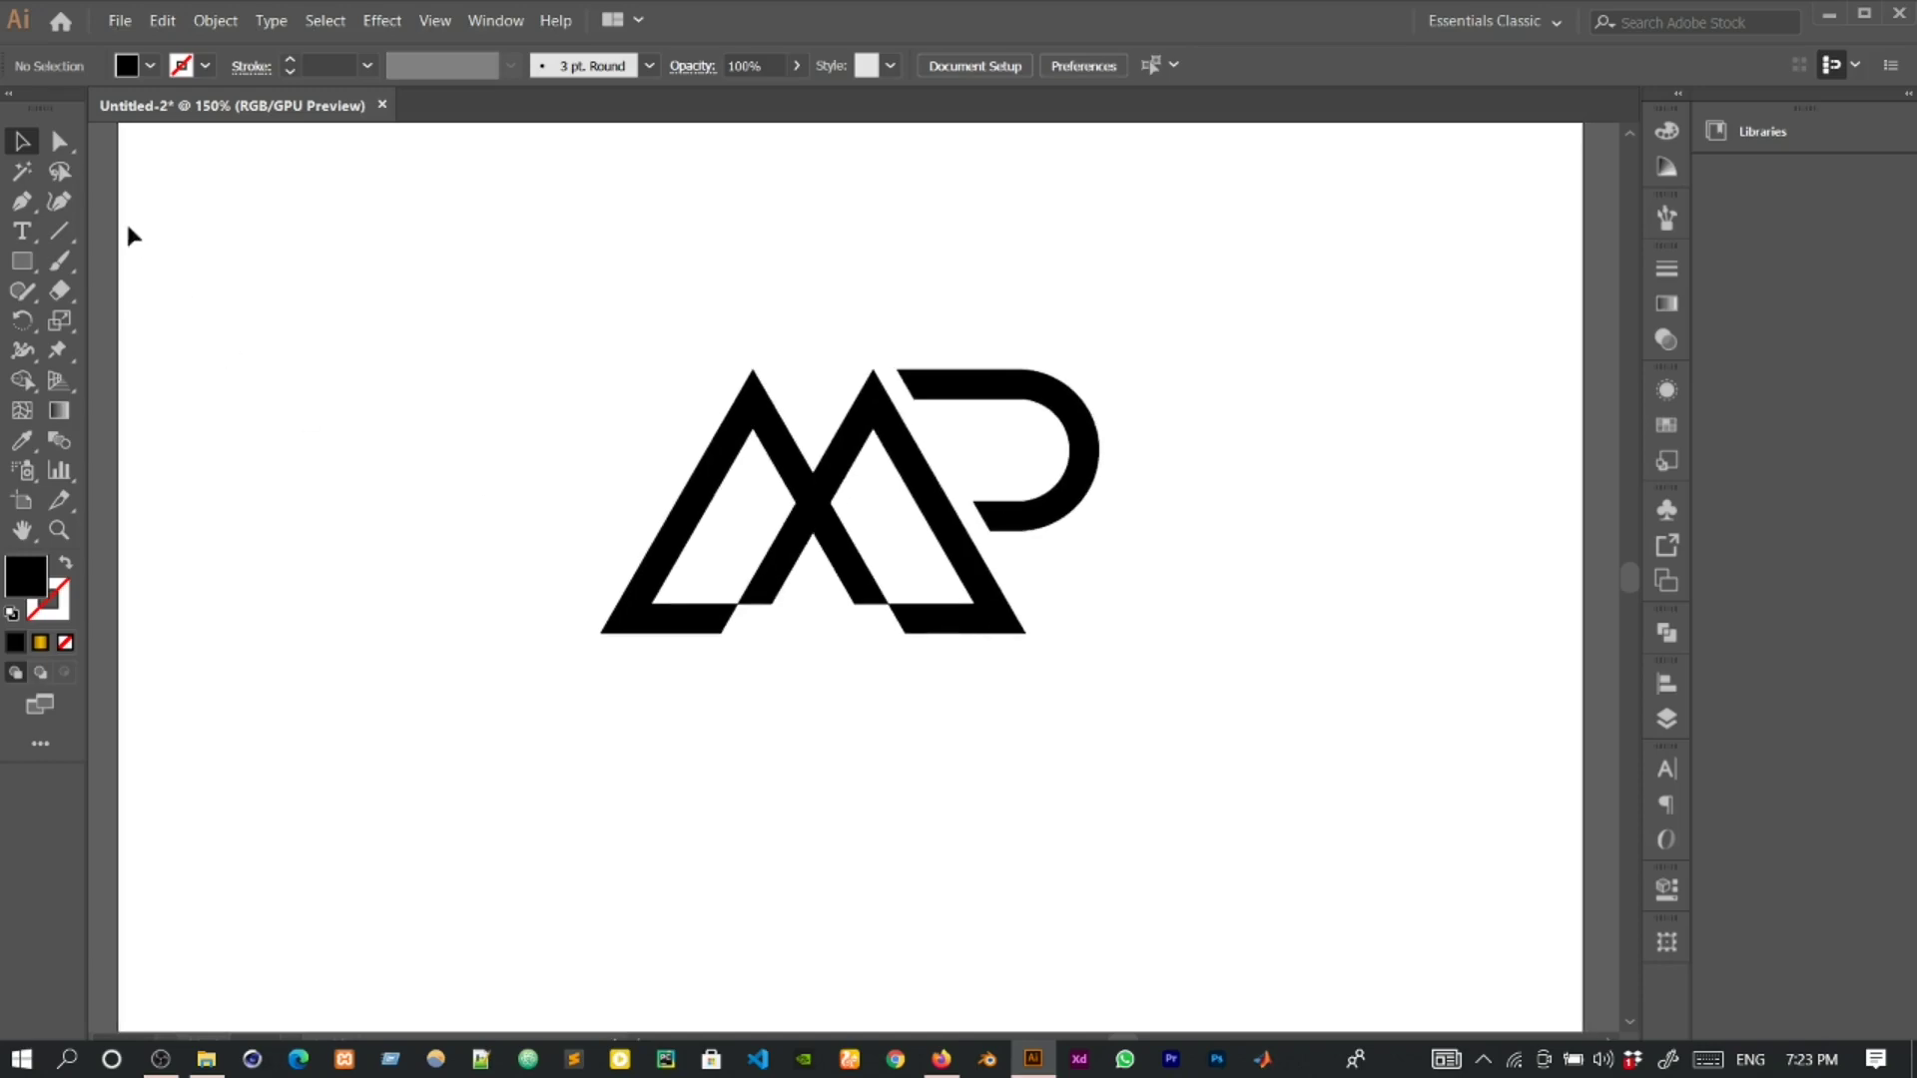
Add the text "MOMENT" below the monogram.
left_click(22, 231)
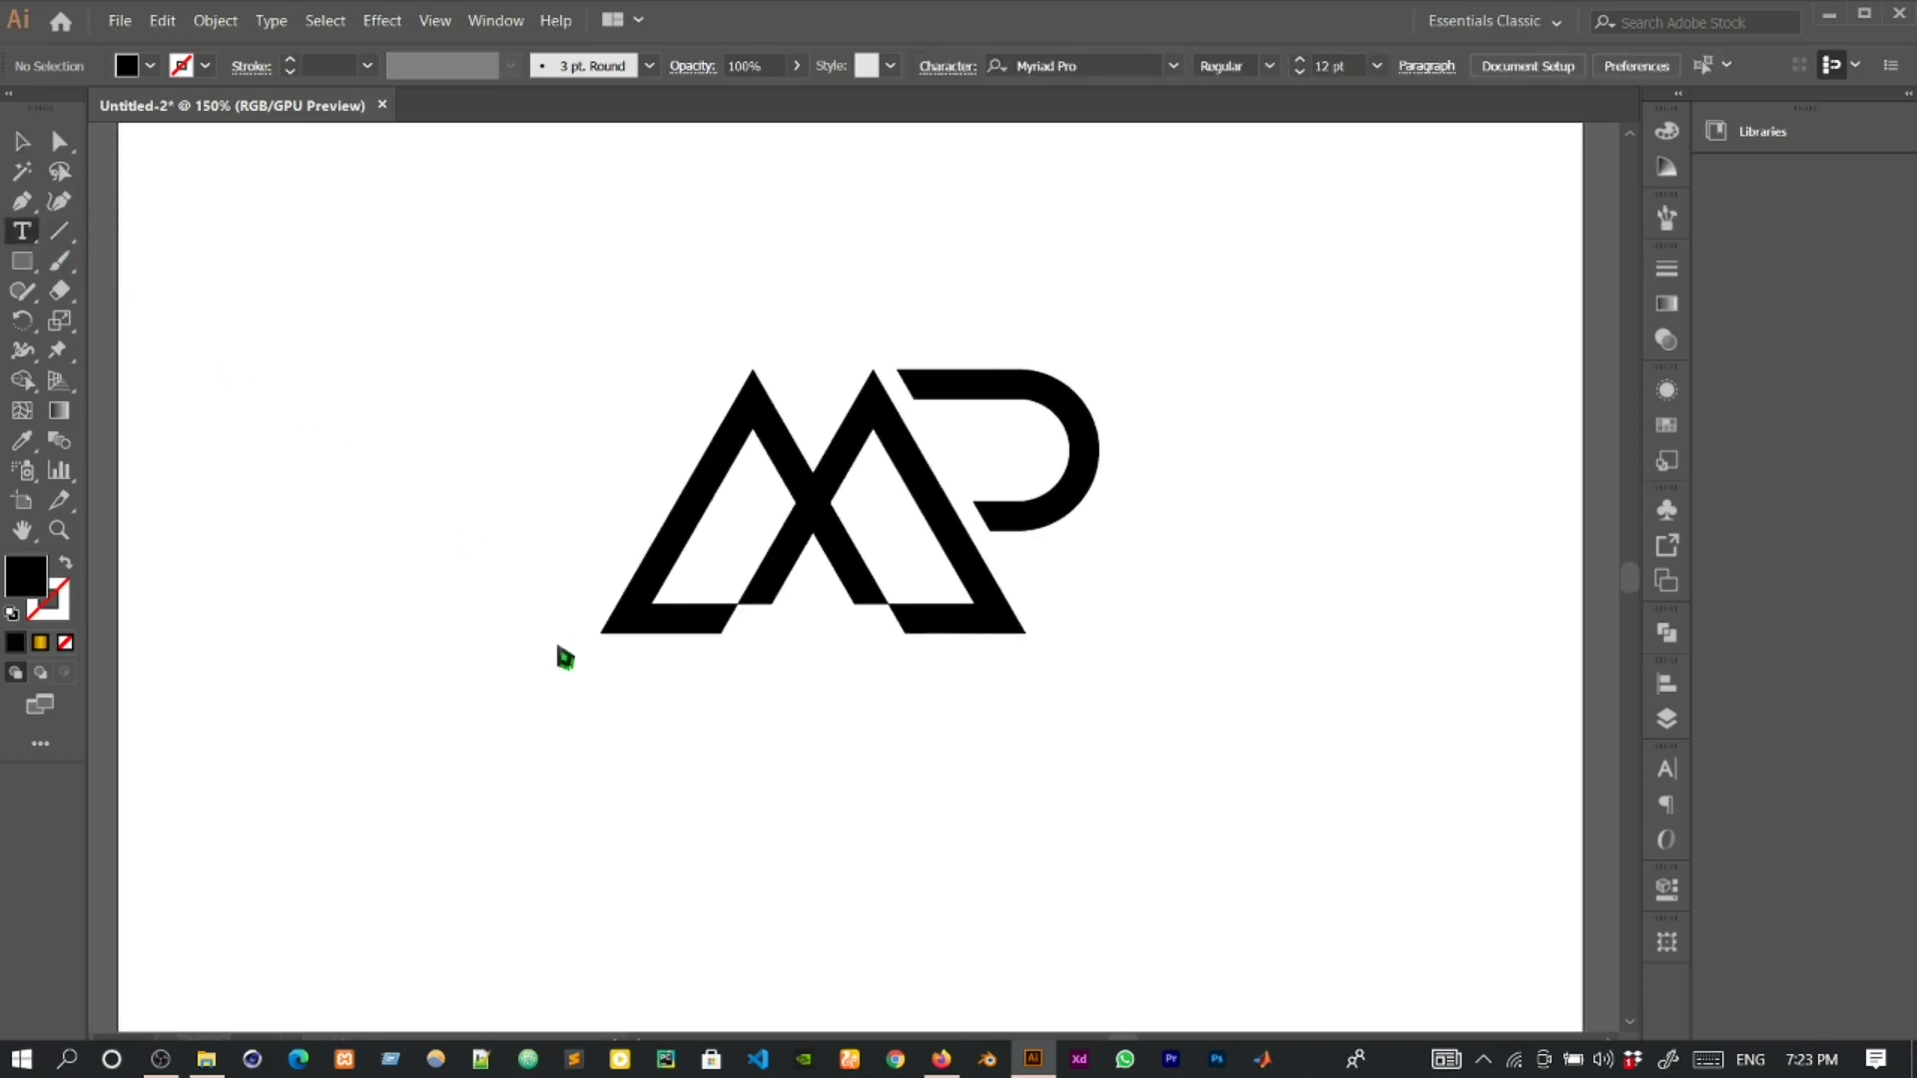
left_click(759, 771)
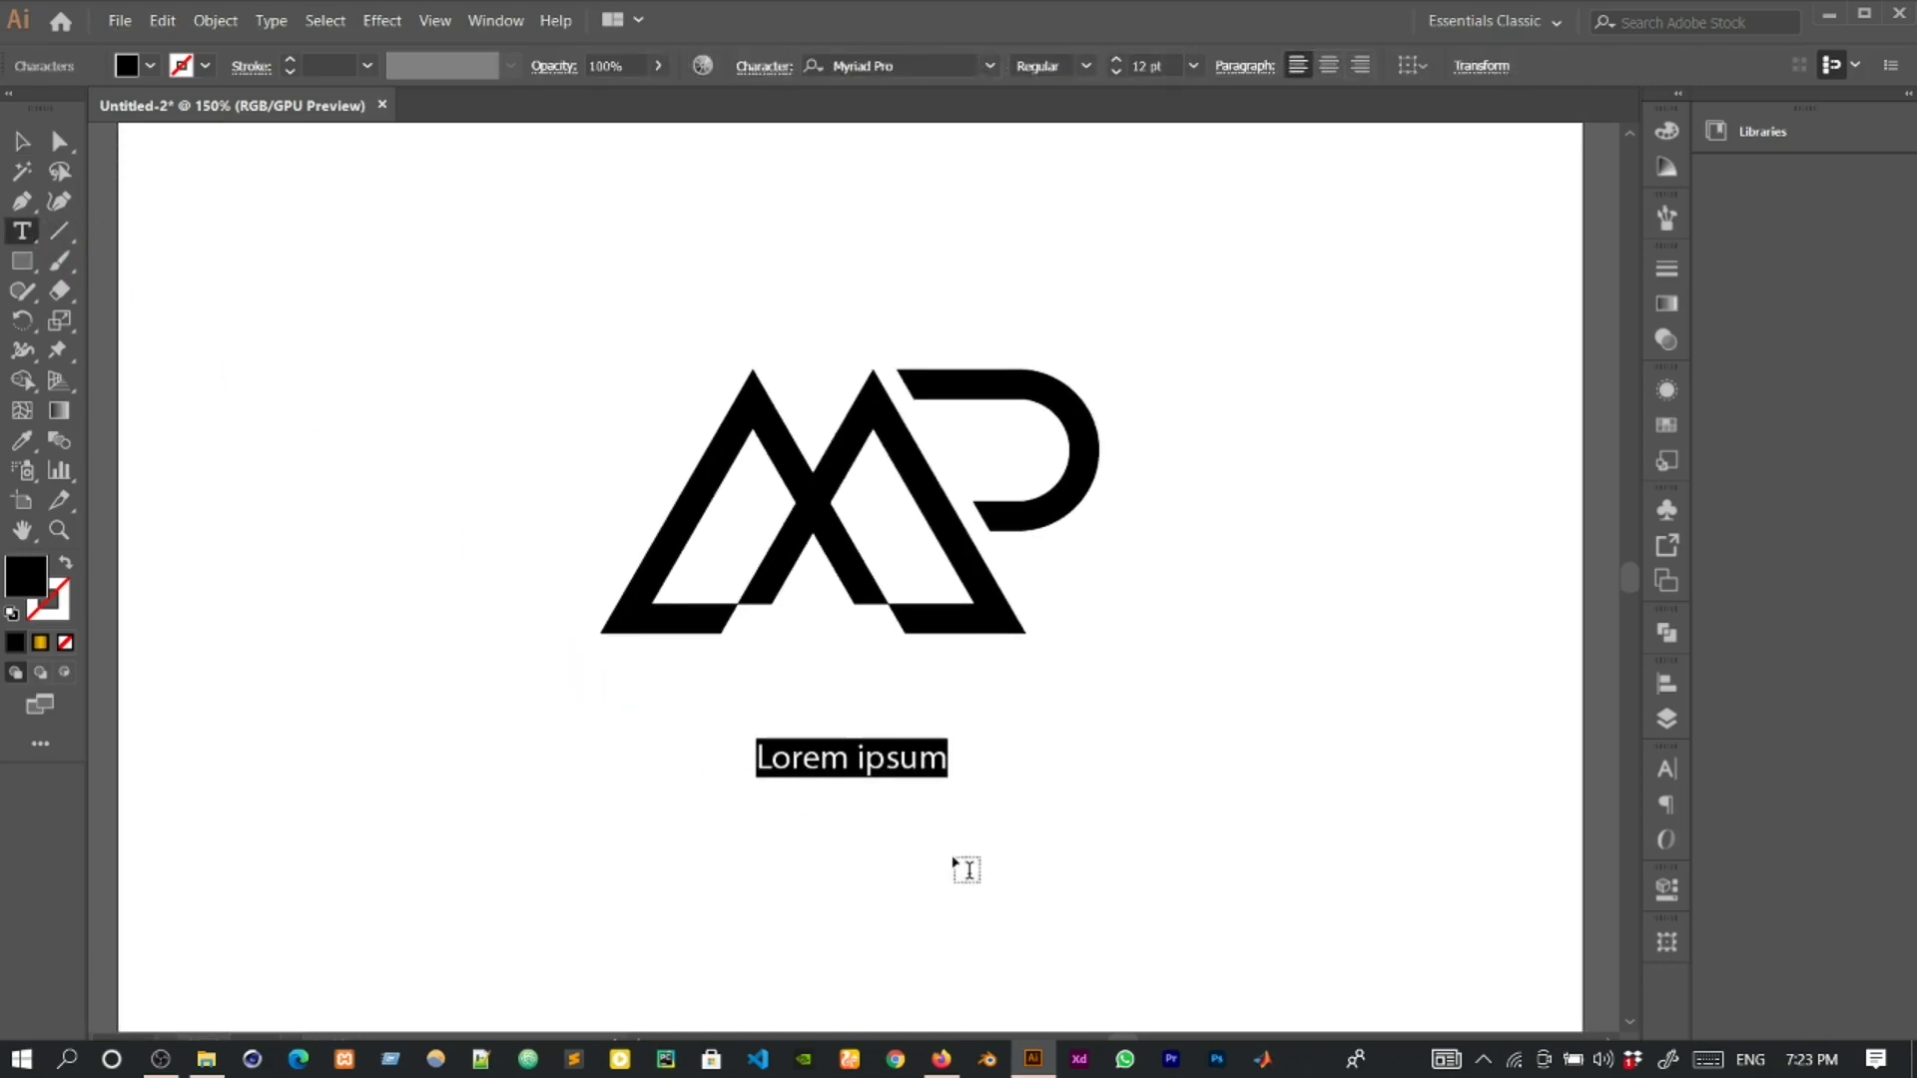
type("MOMENT")
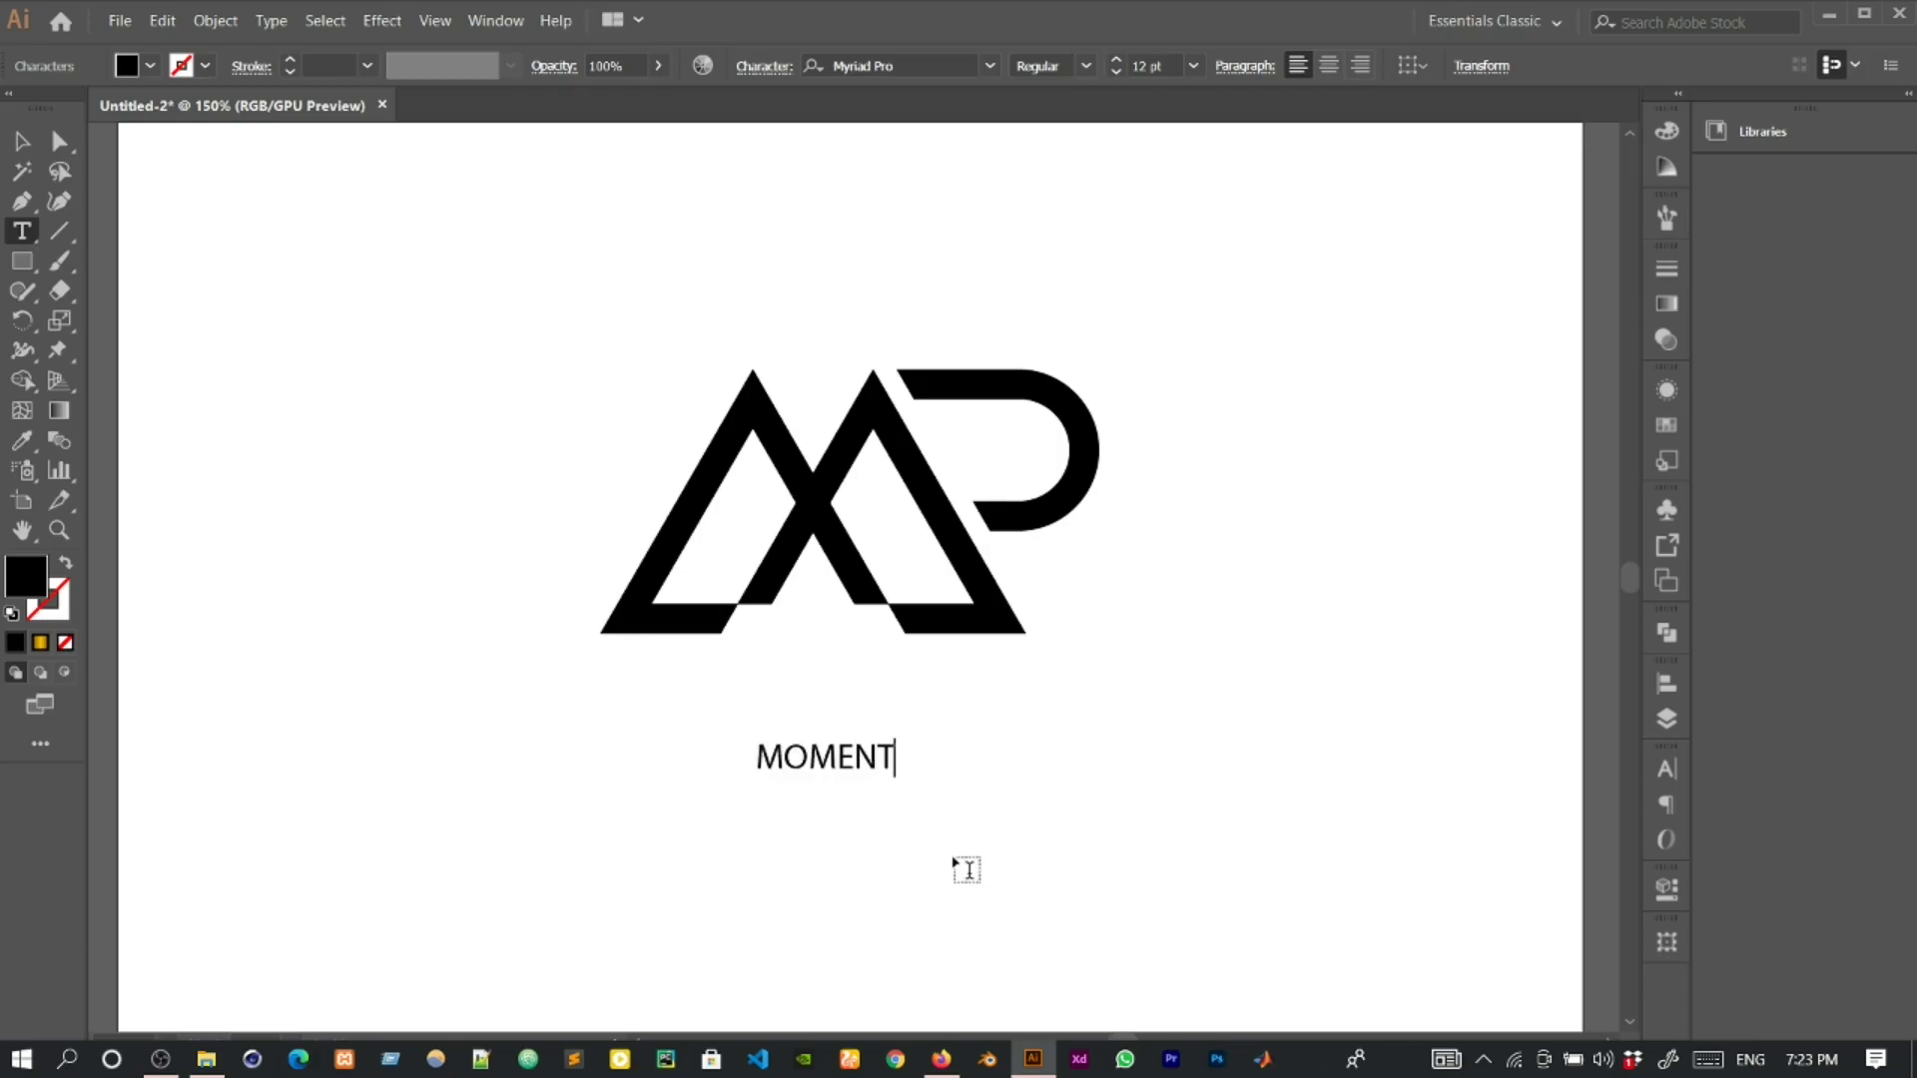
left_click(21, 141)
Set the MOMENT text's font to Love Nature and its tracking to 250.
left_click(935, 62)
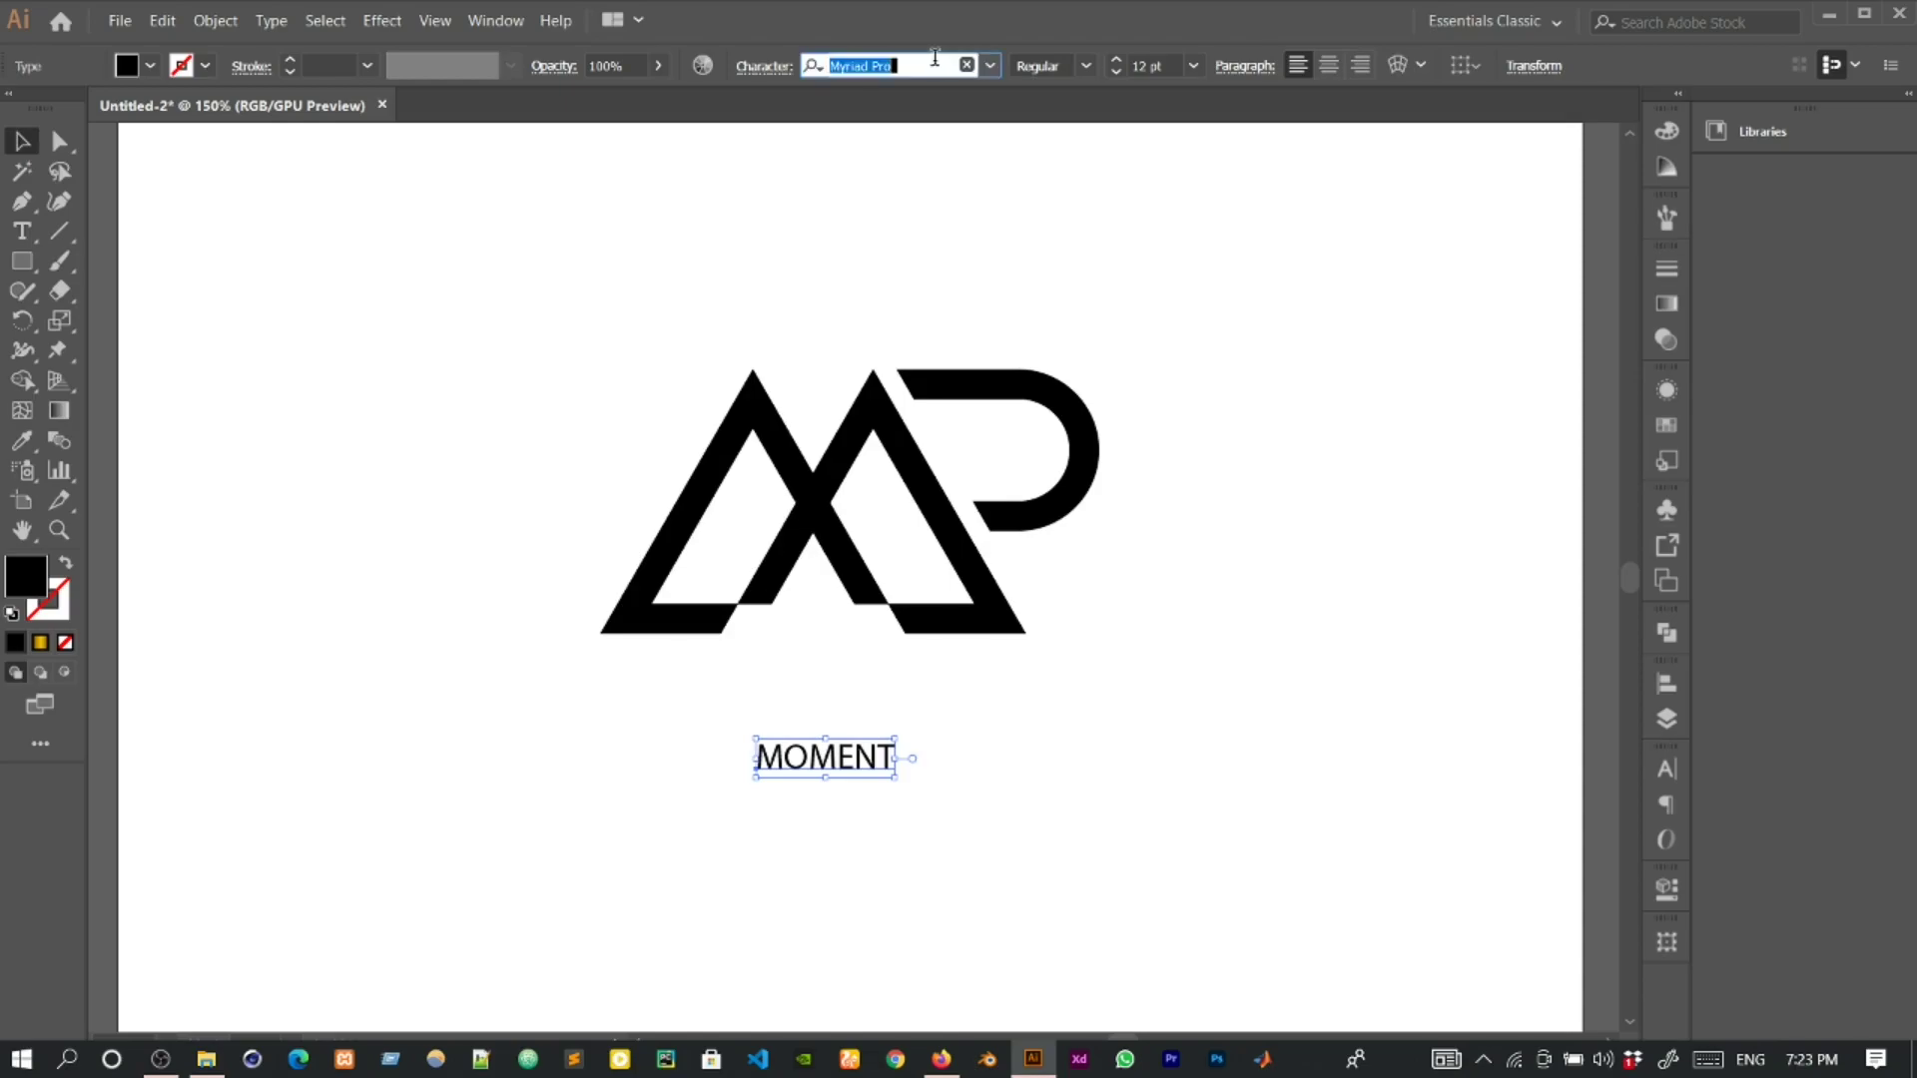
type("Lov")
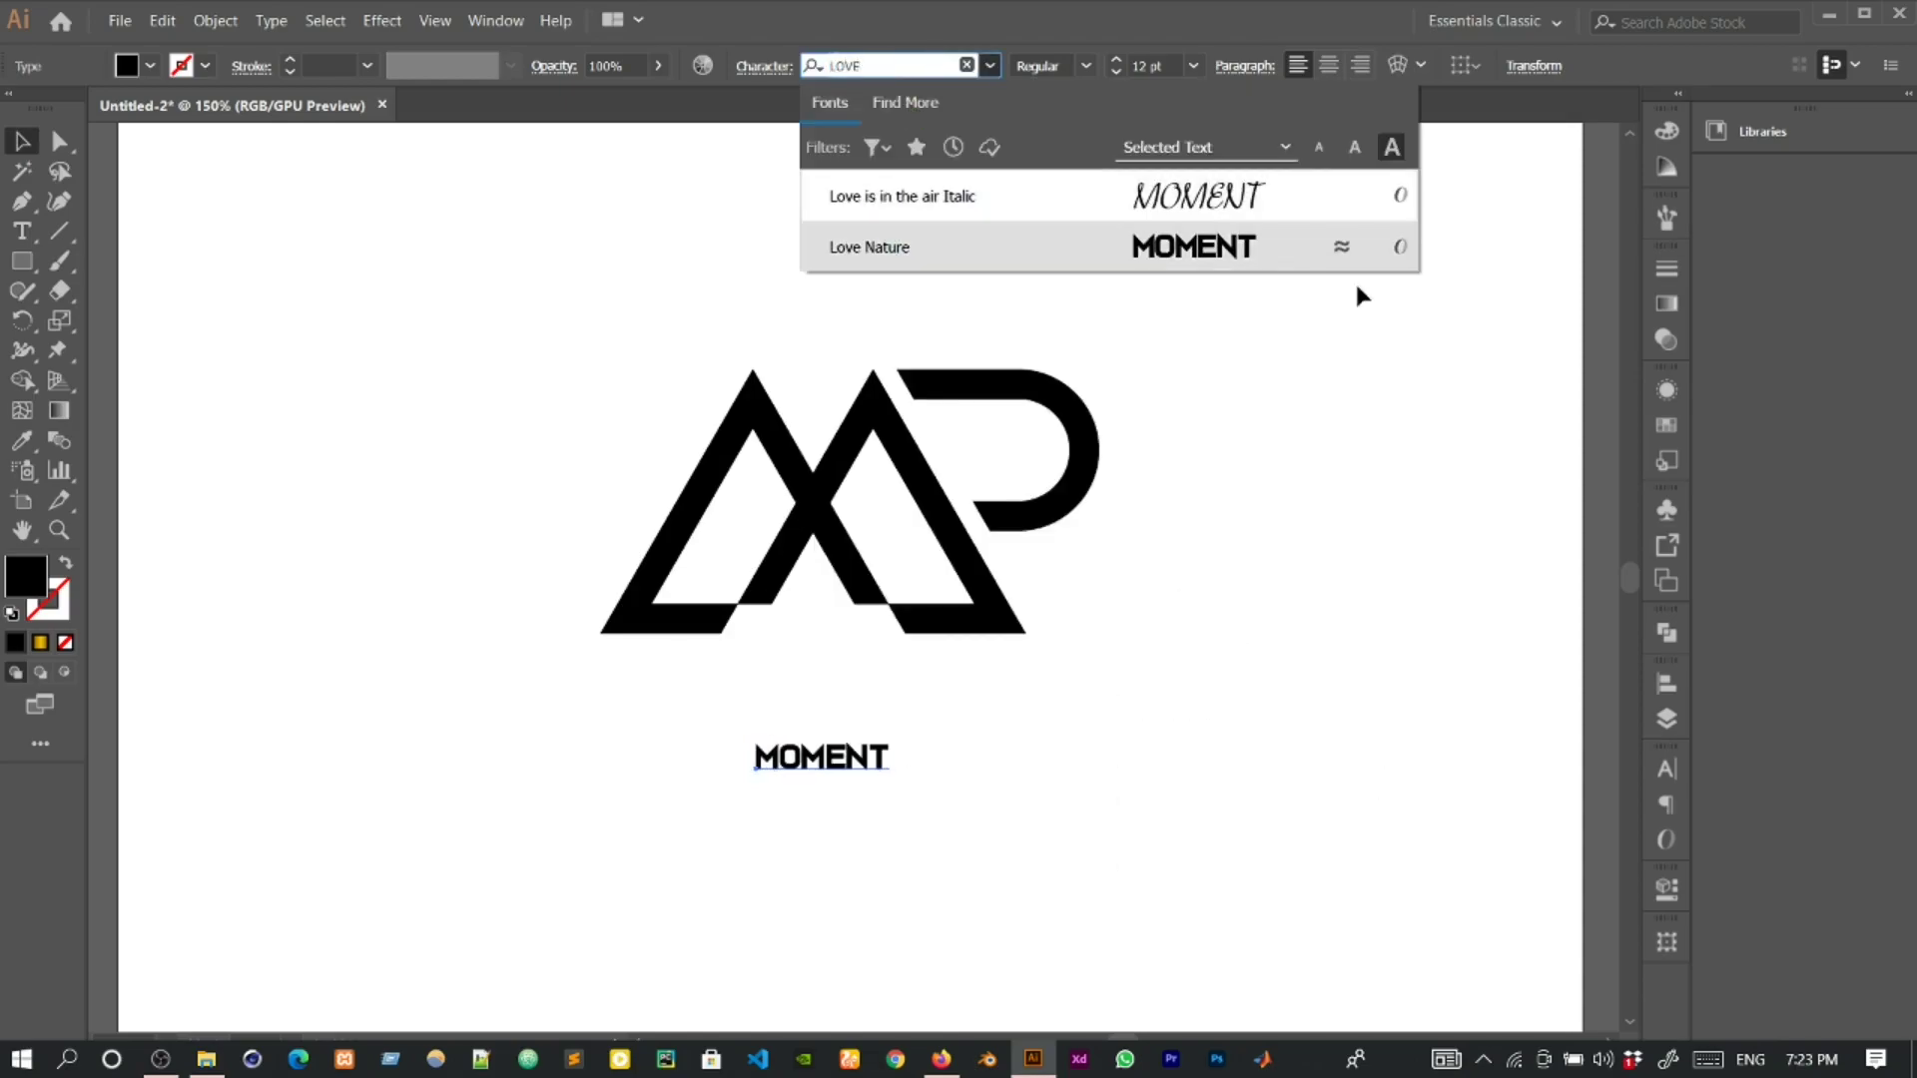
left_click(1206, 249)
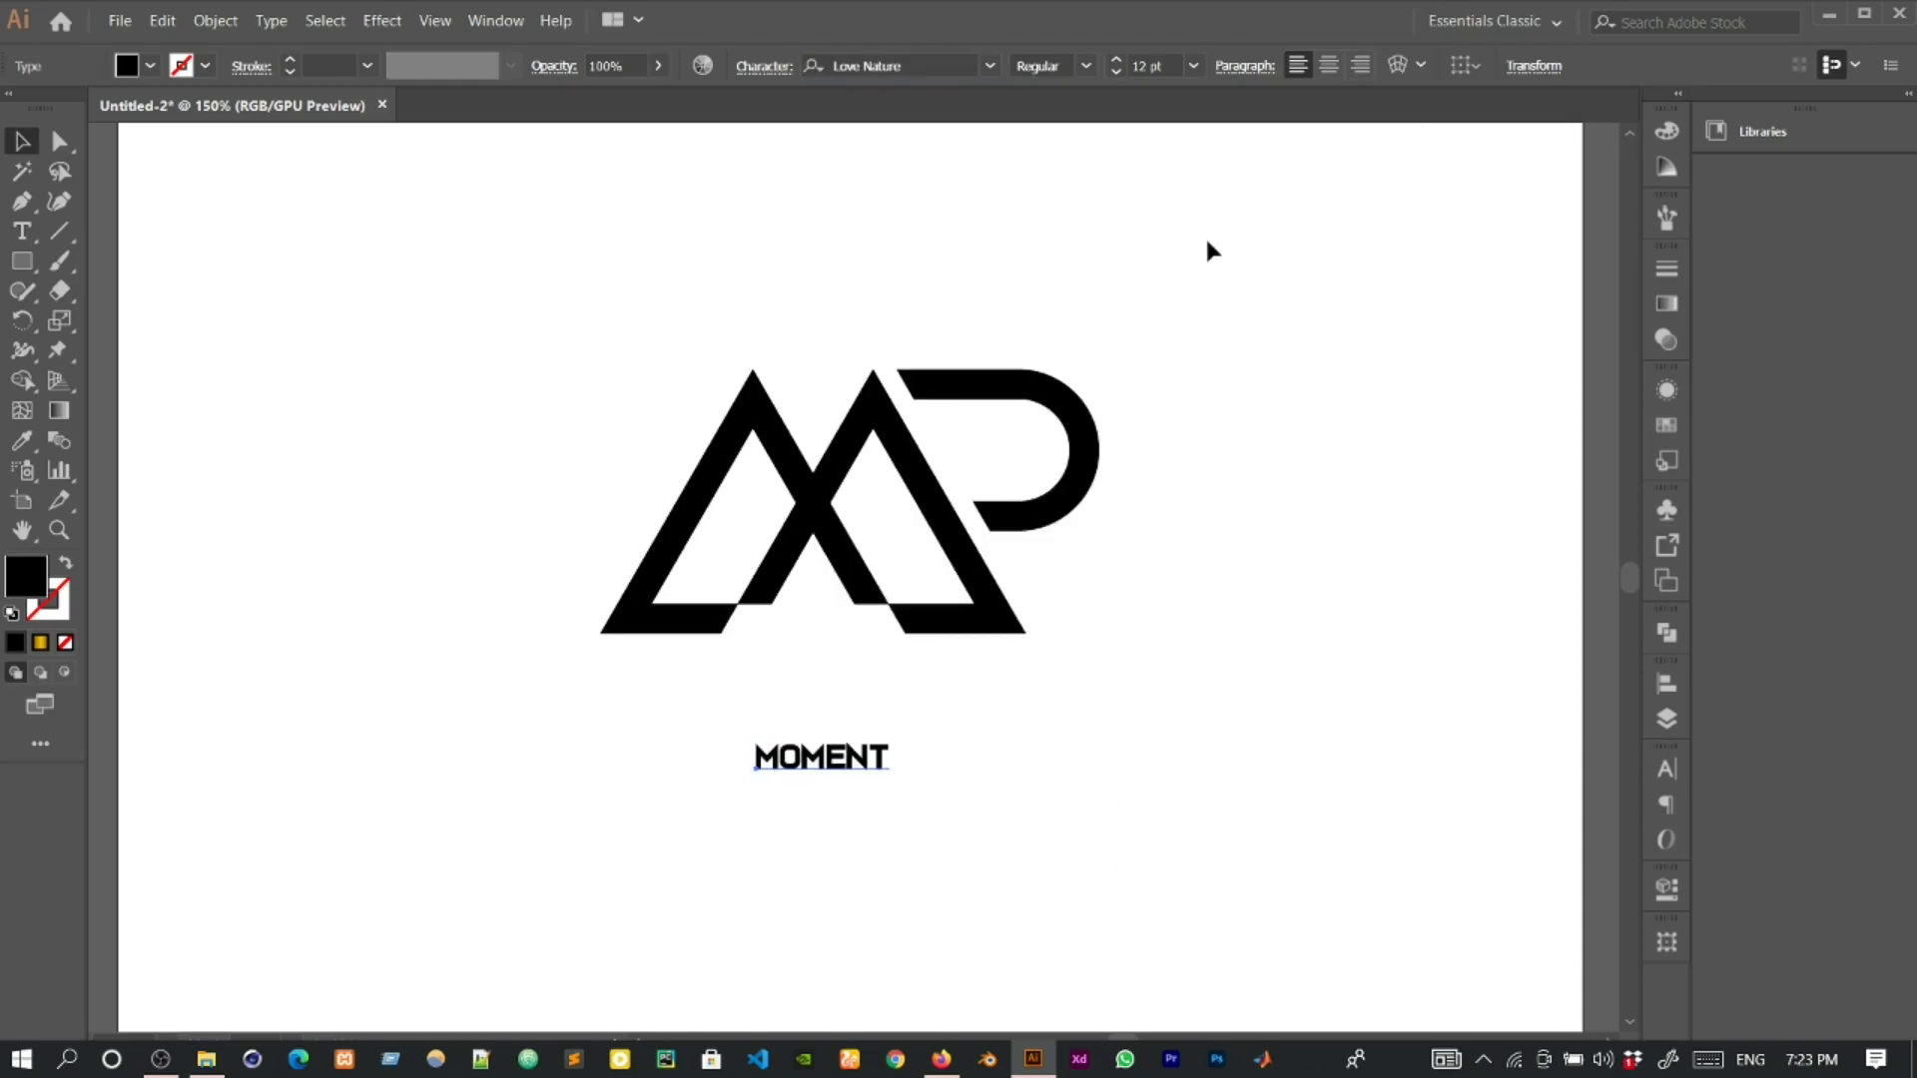
left_click(1669, 770)
left_click(1585, 875)
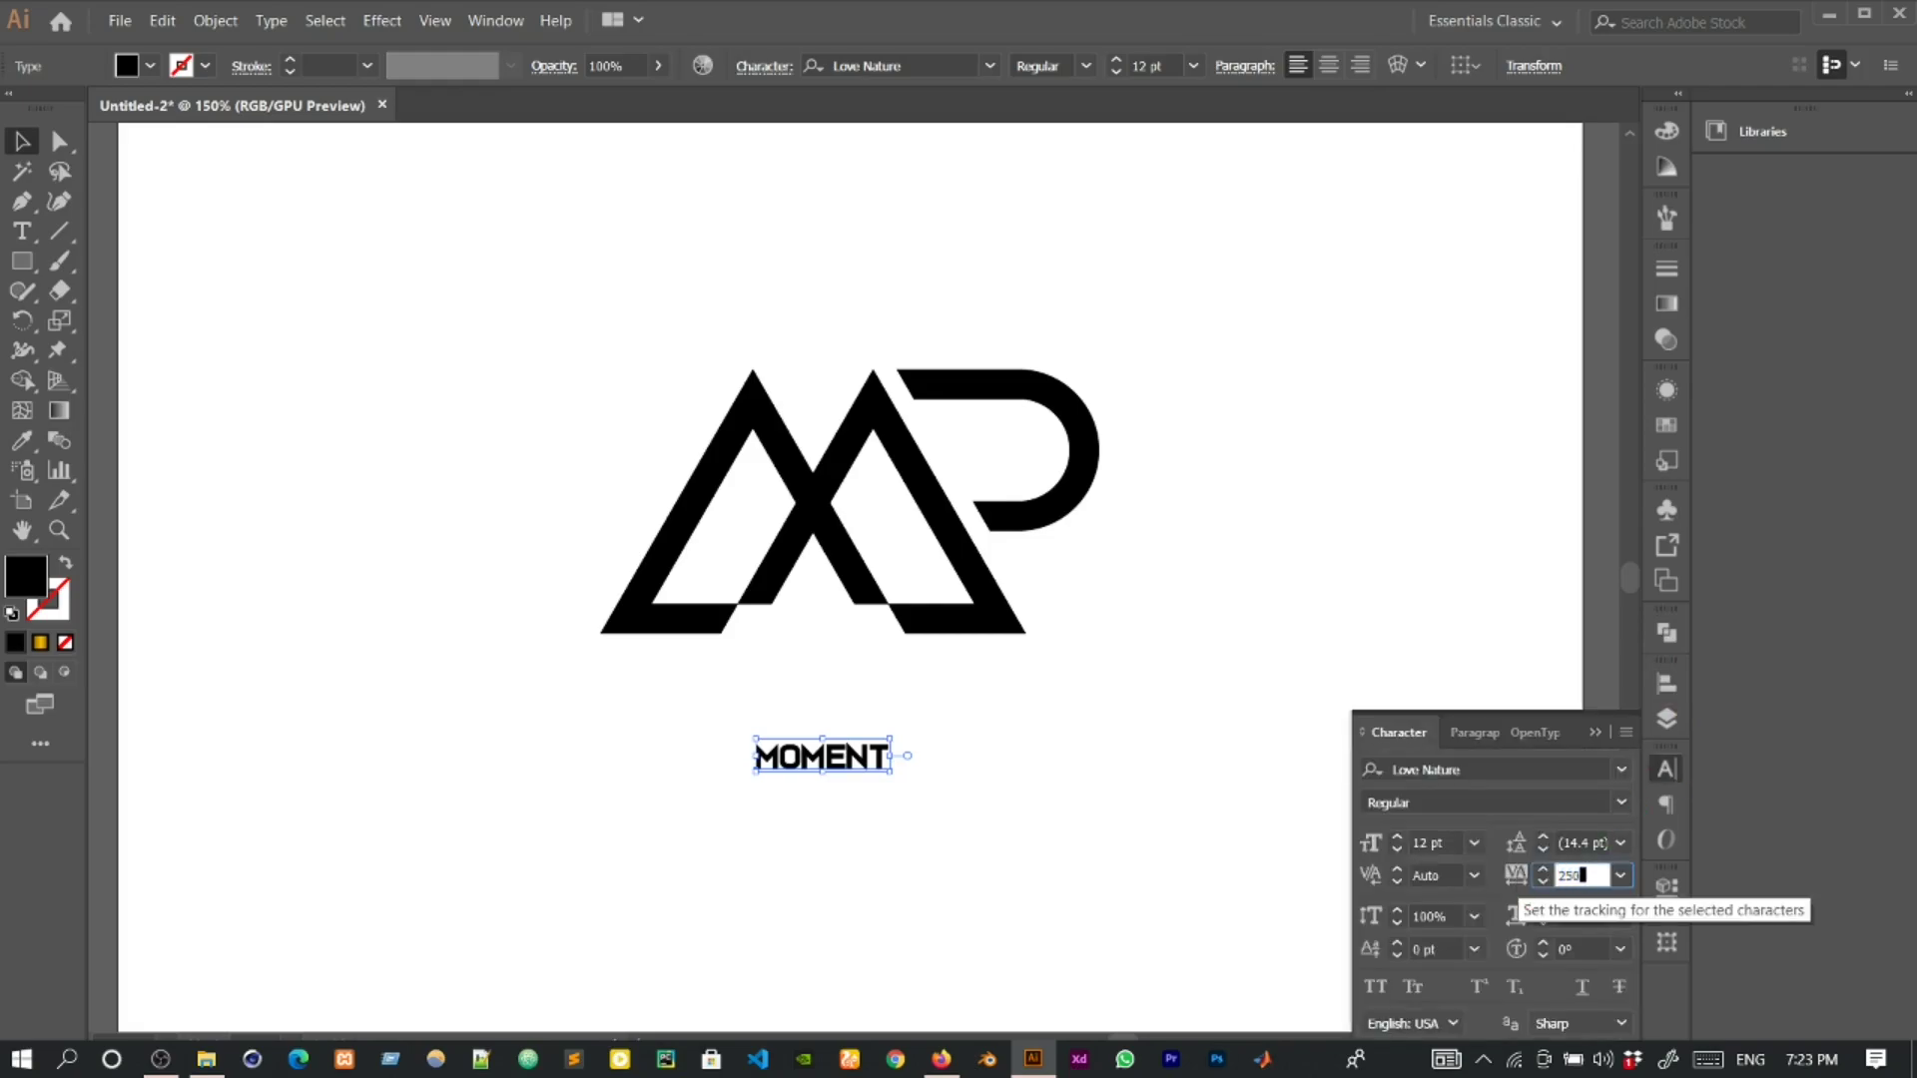
key("Return")
Set the MOMENT text's font size to 35 pt.
left_click(1376, 842)
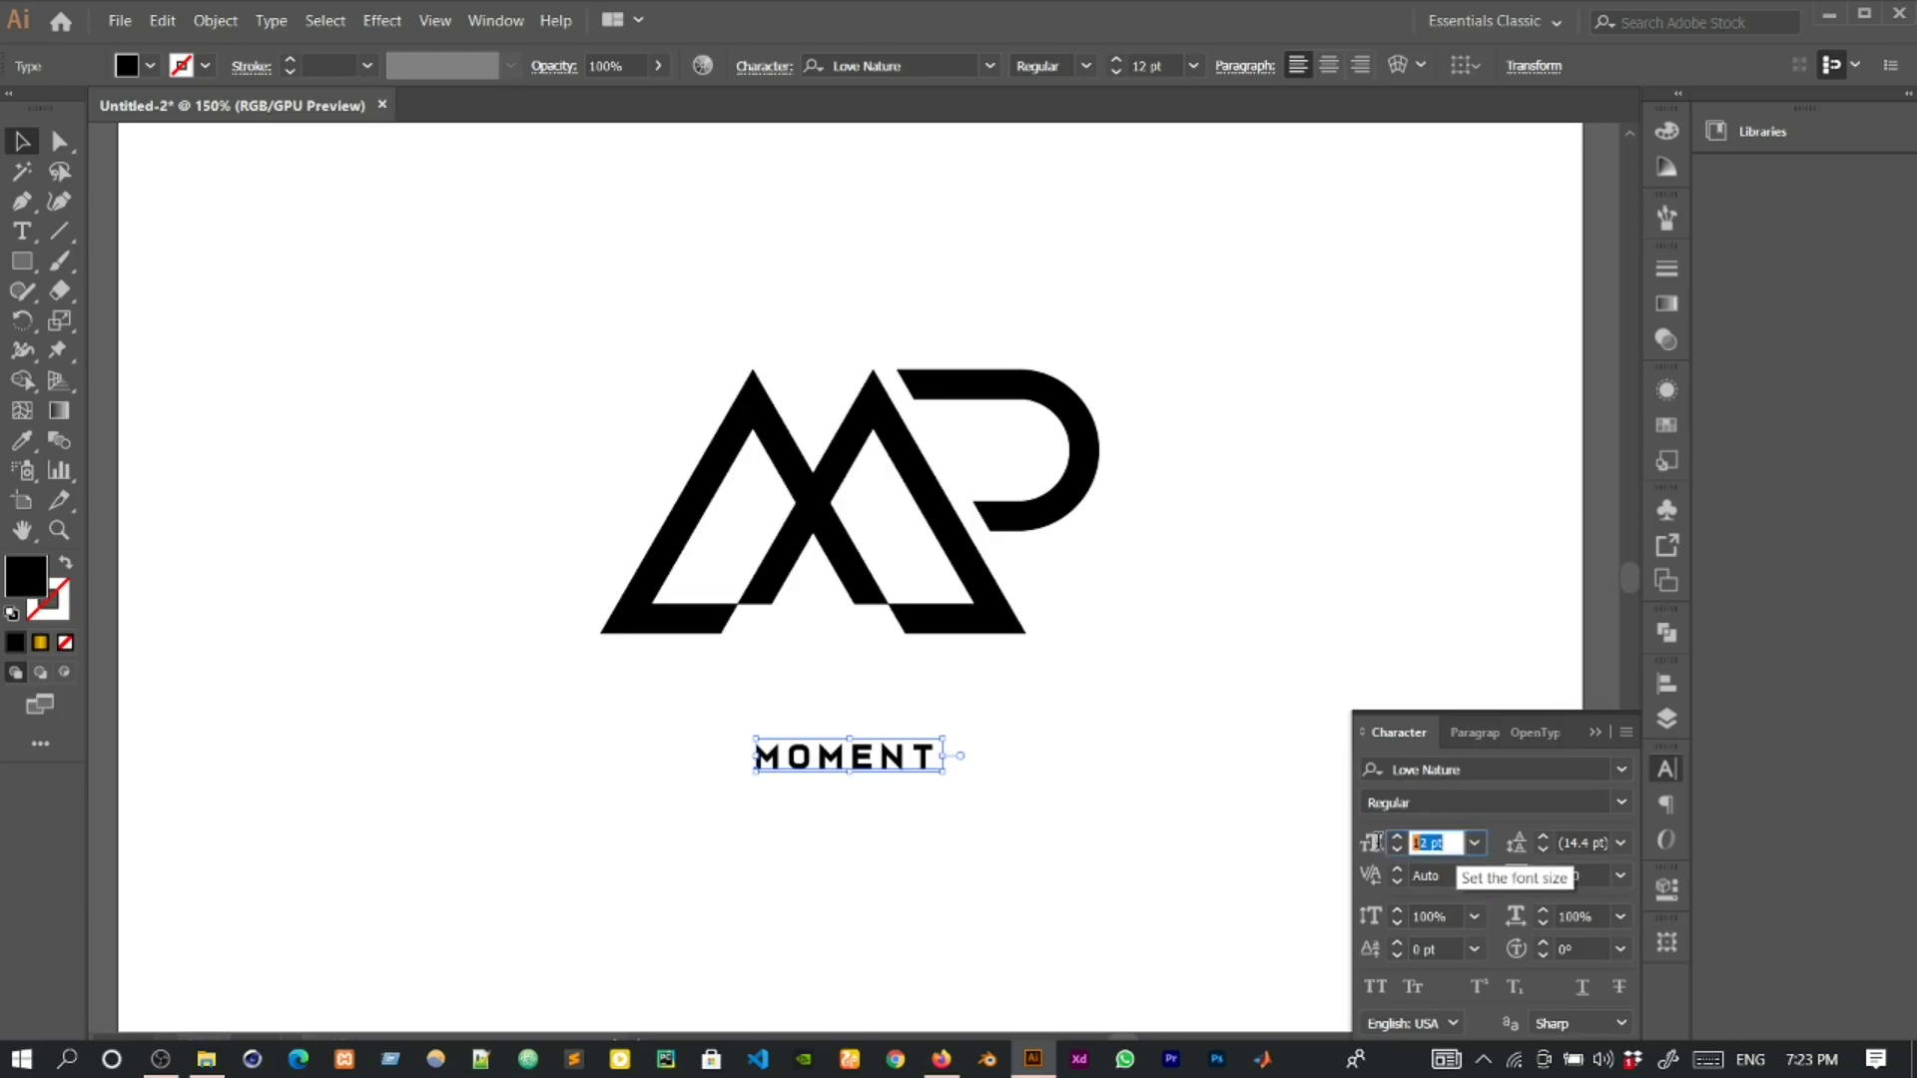
type("1")
type("5")
key("Return")
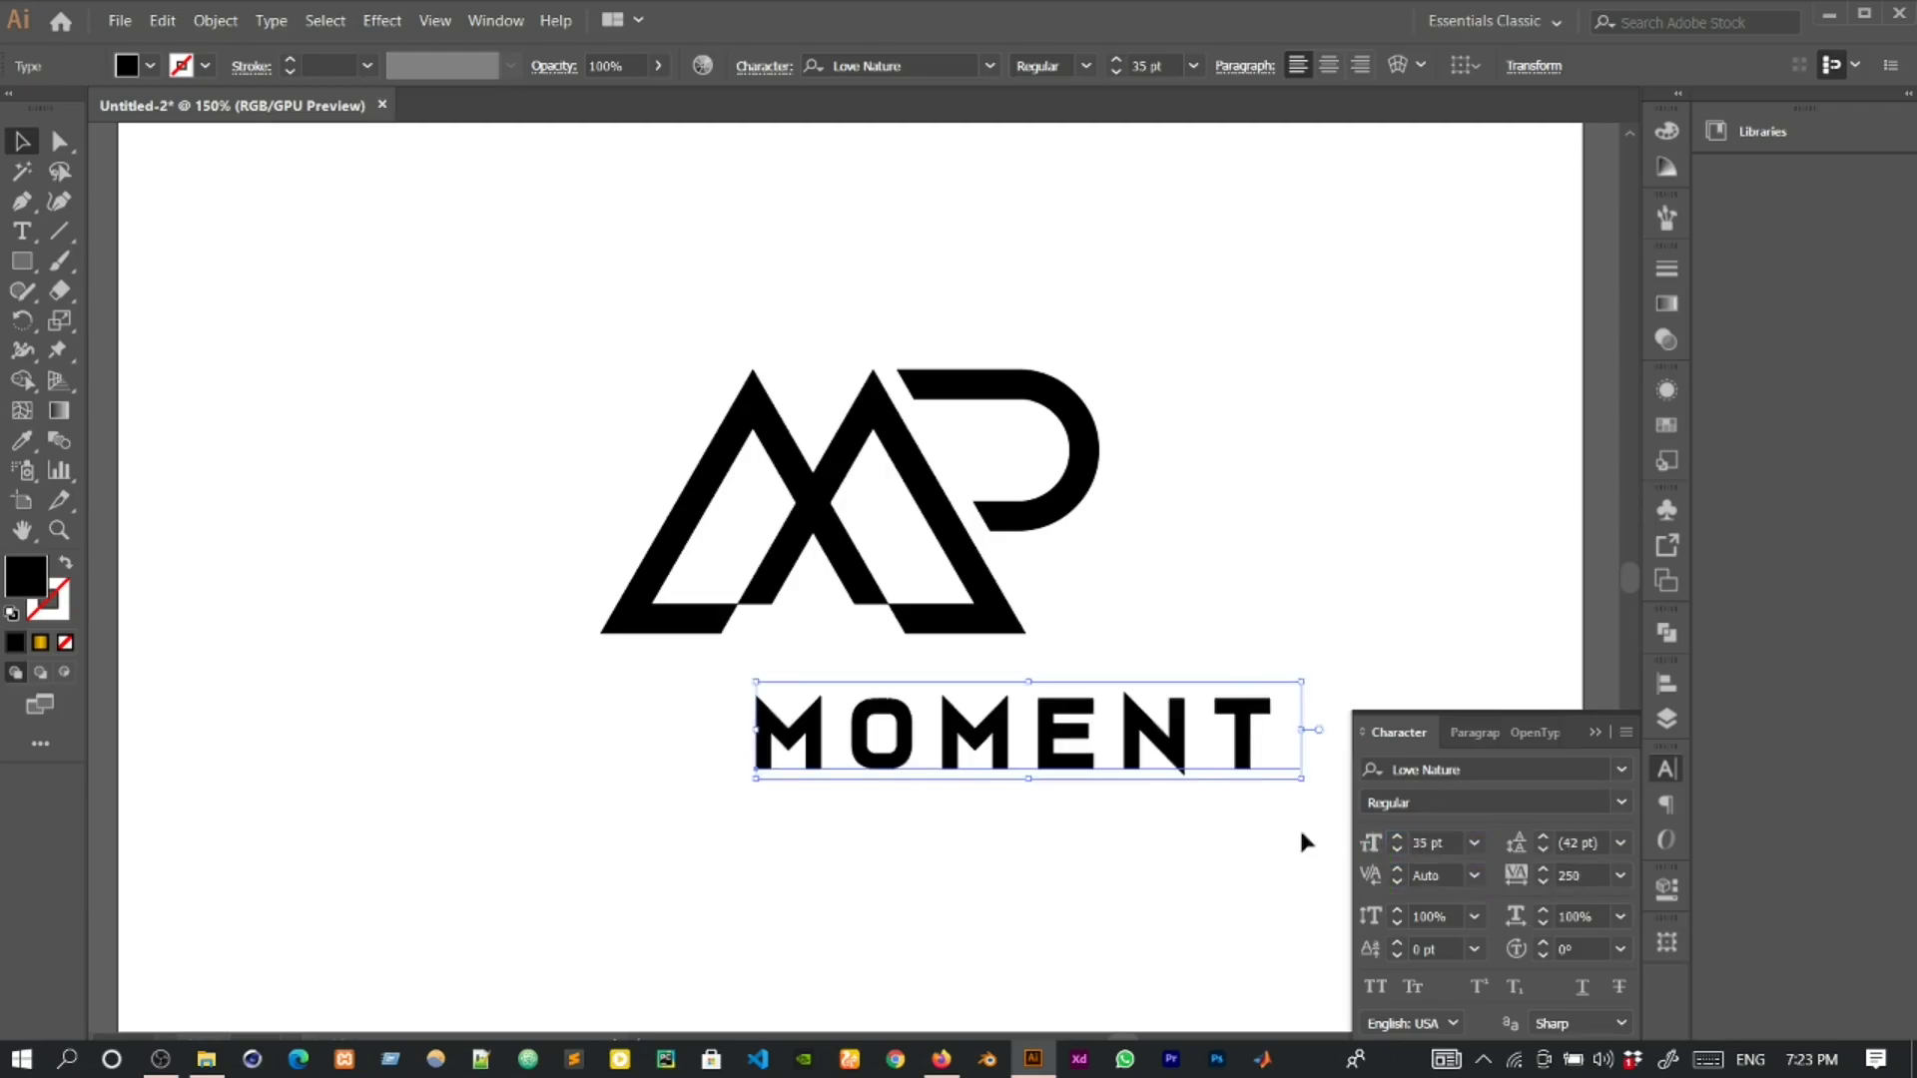
Move MOMENT directly under the monogram, flush with its left edge, and scale it down to about 30.1 pt.
left_click_drag(1072, 742, 915, 705)
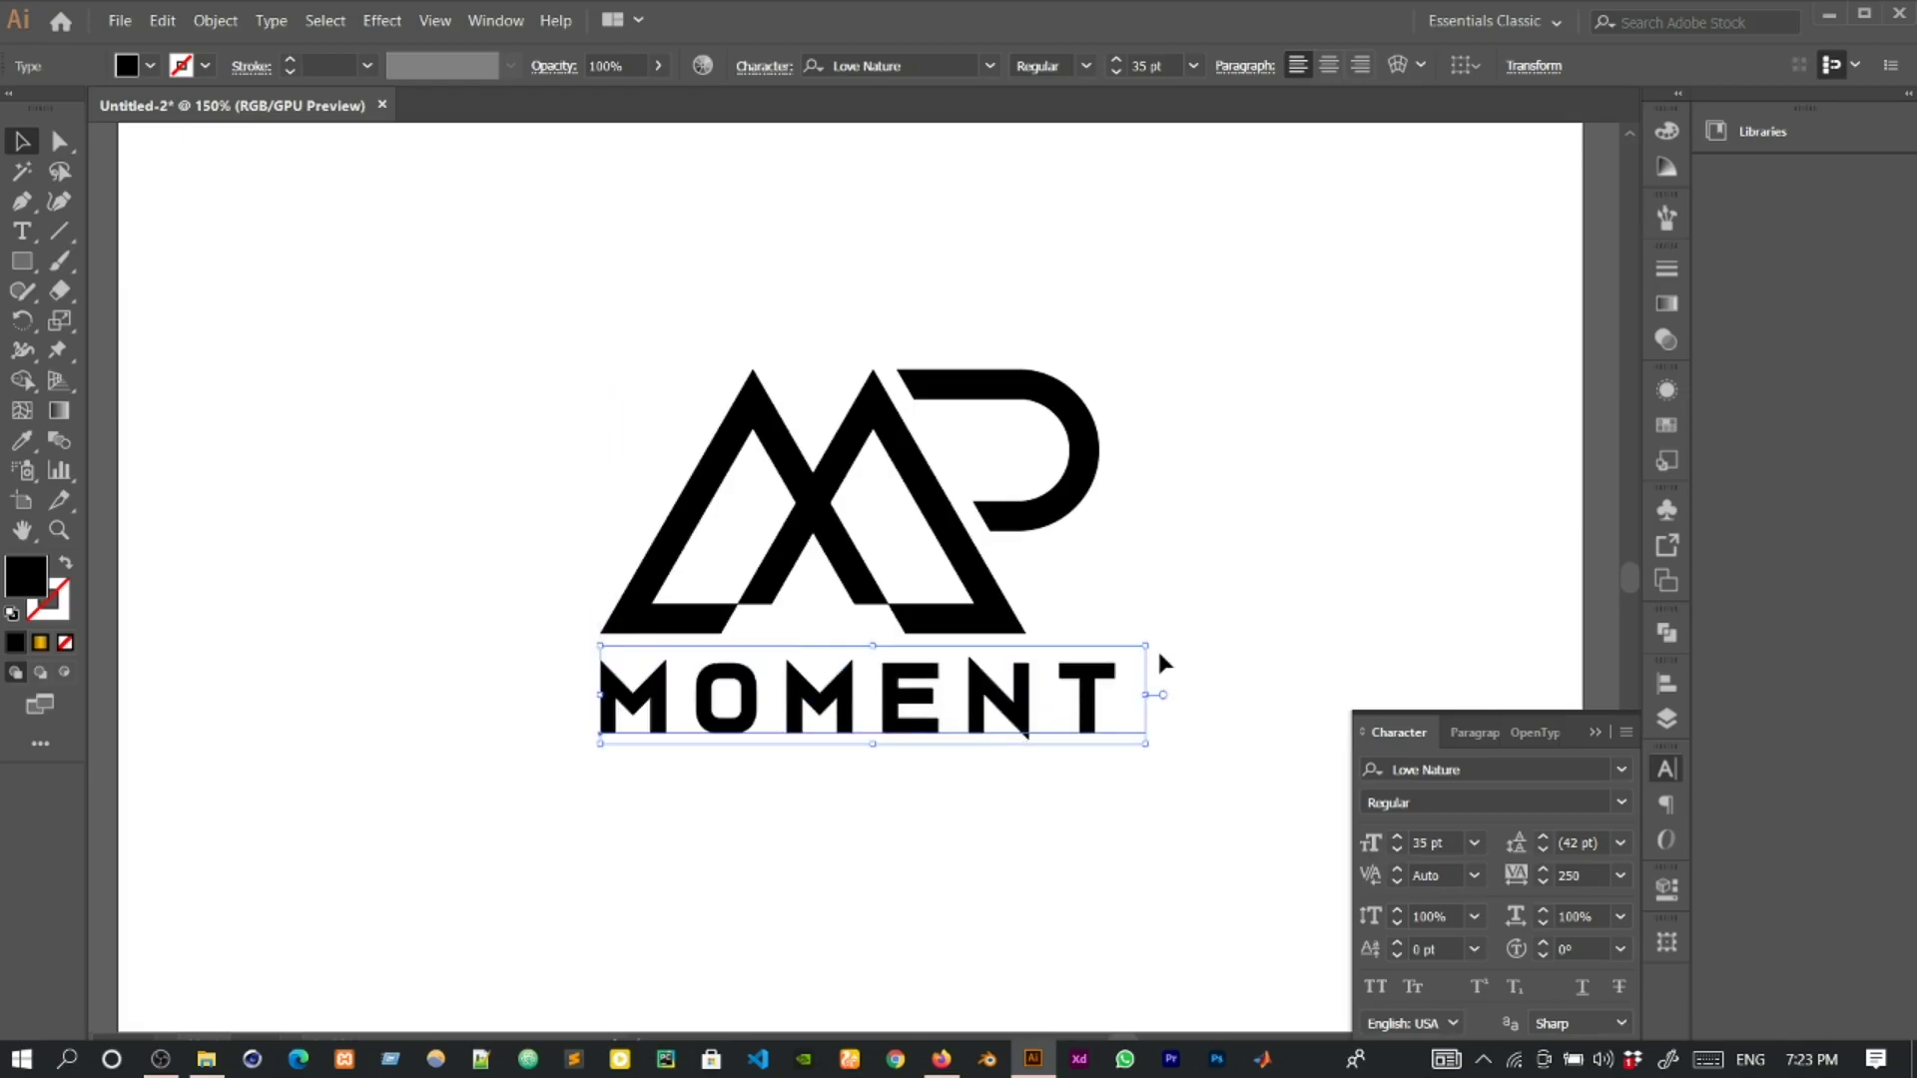
left_click_drag(1150, 647, 1116, 657)
scroll(954, 728, "up", 2)
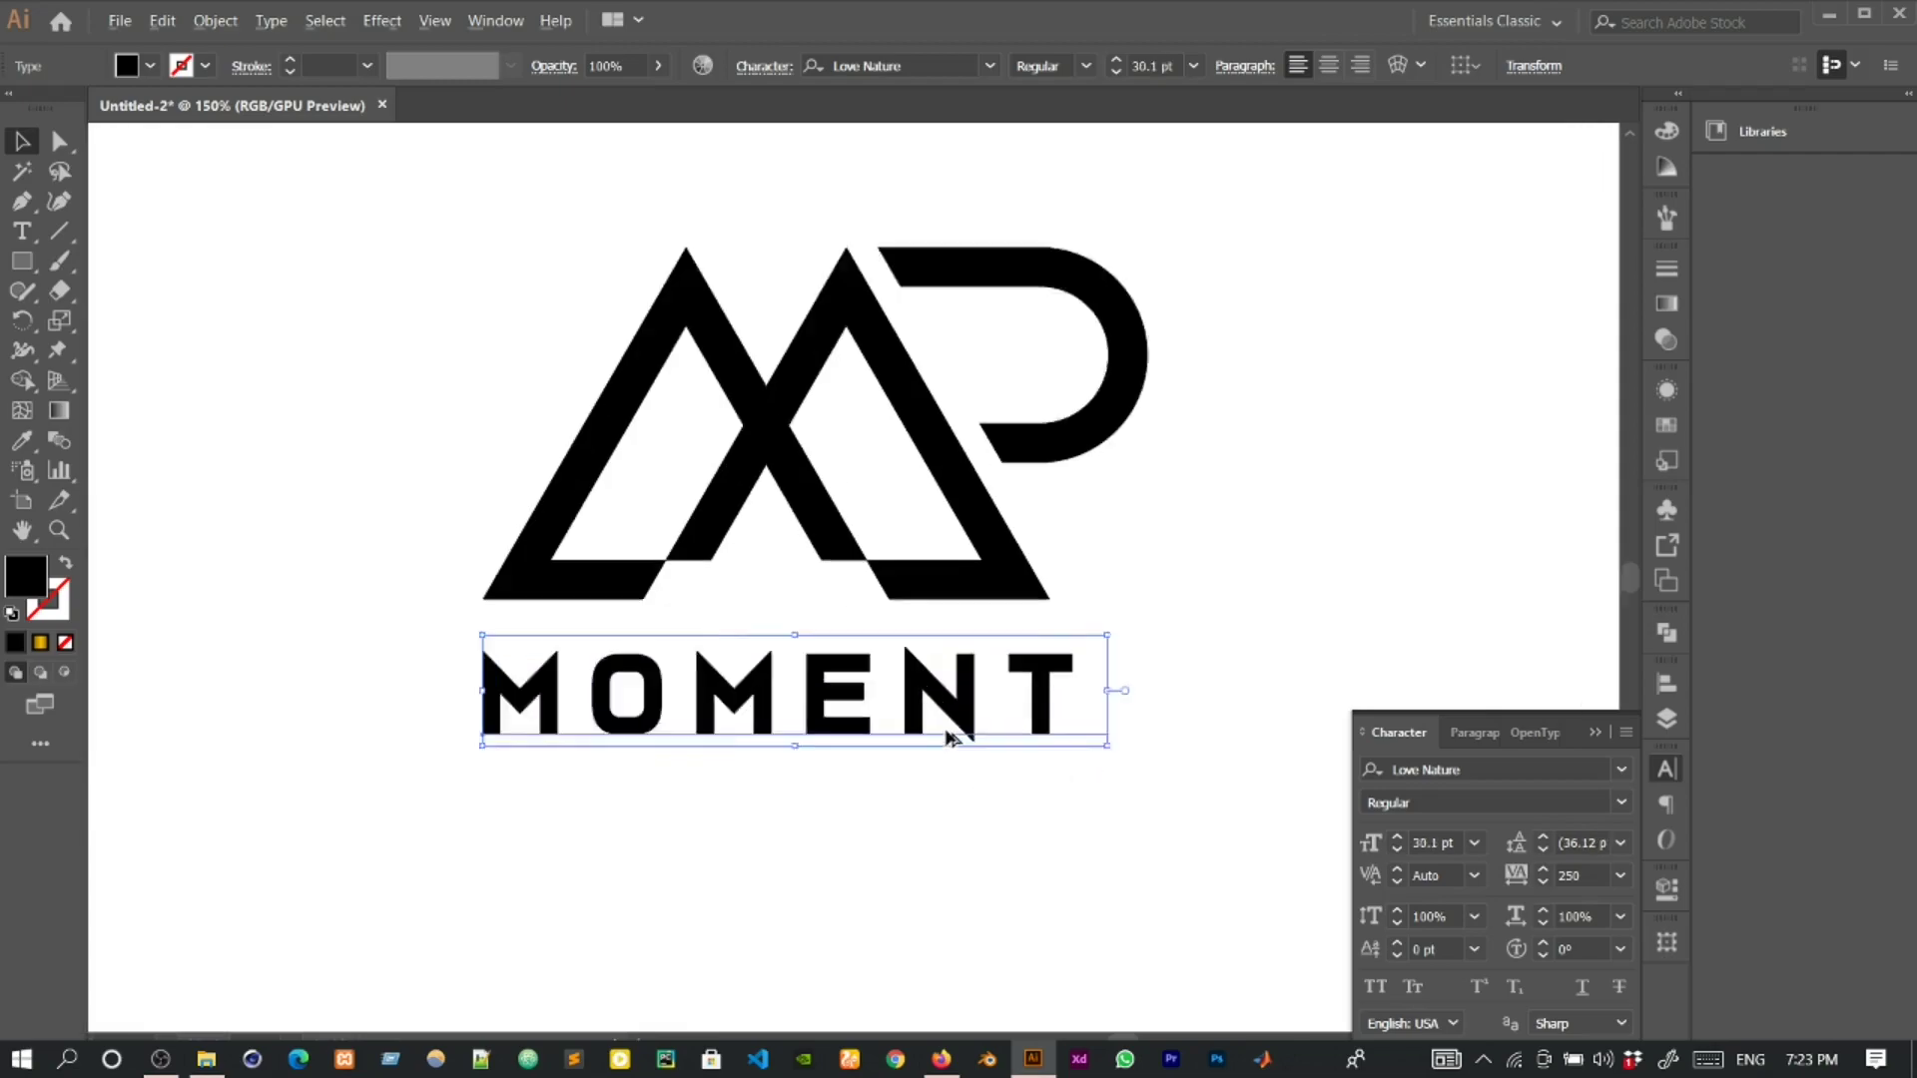
left_click_drag(966, 717, 966, 689)
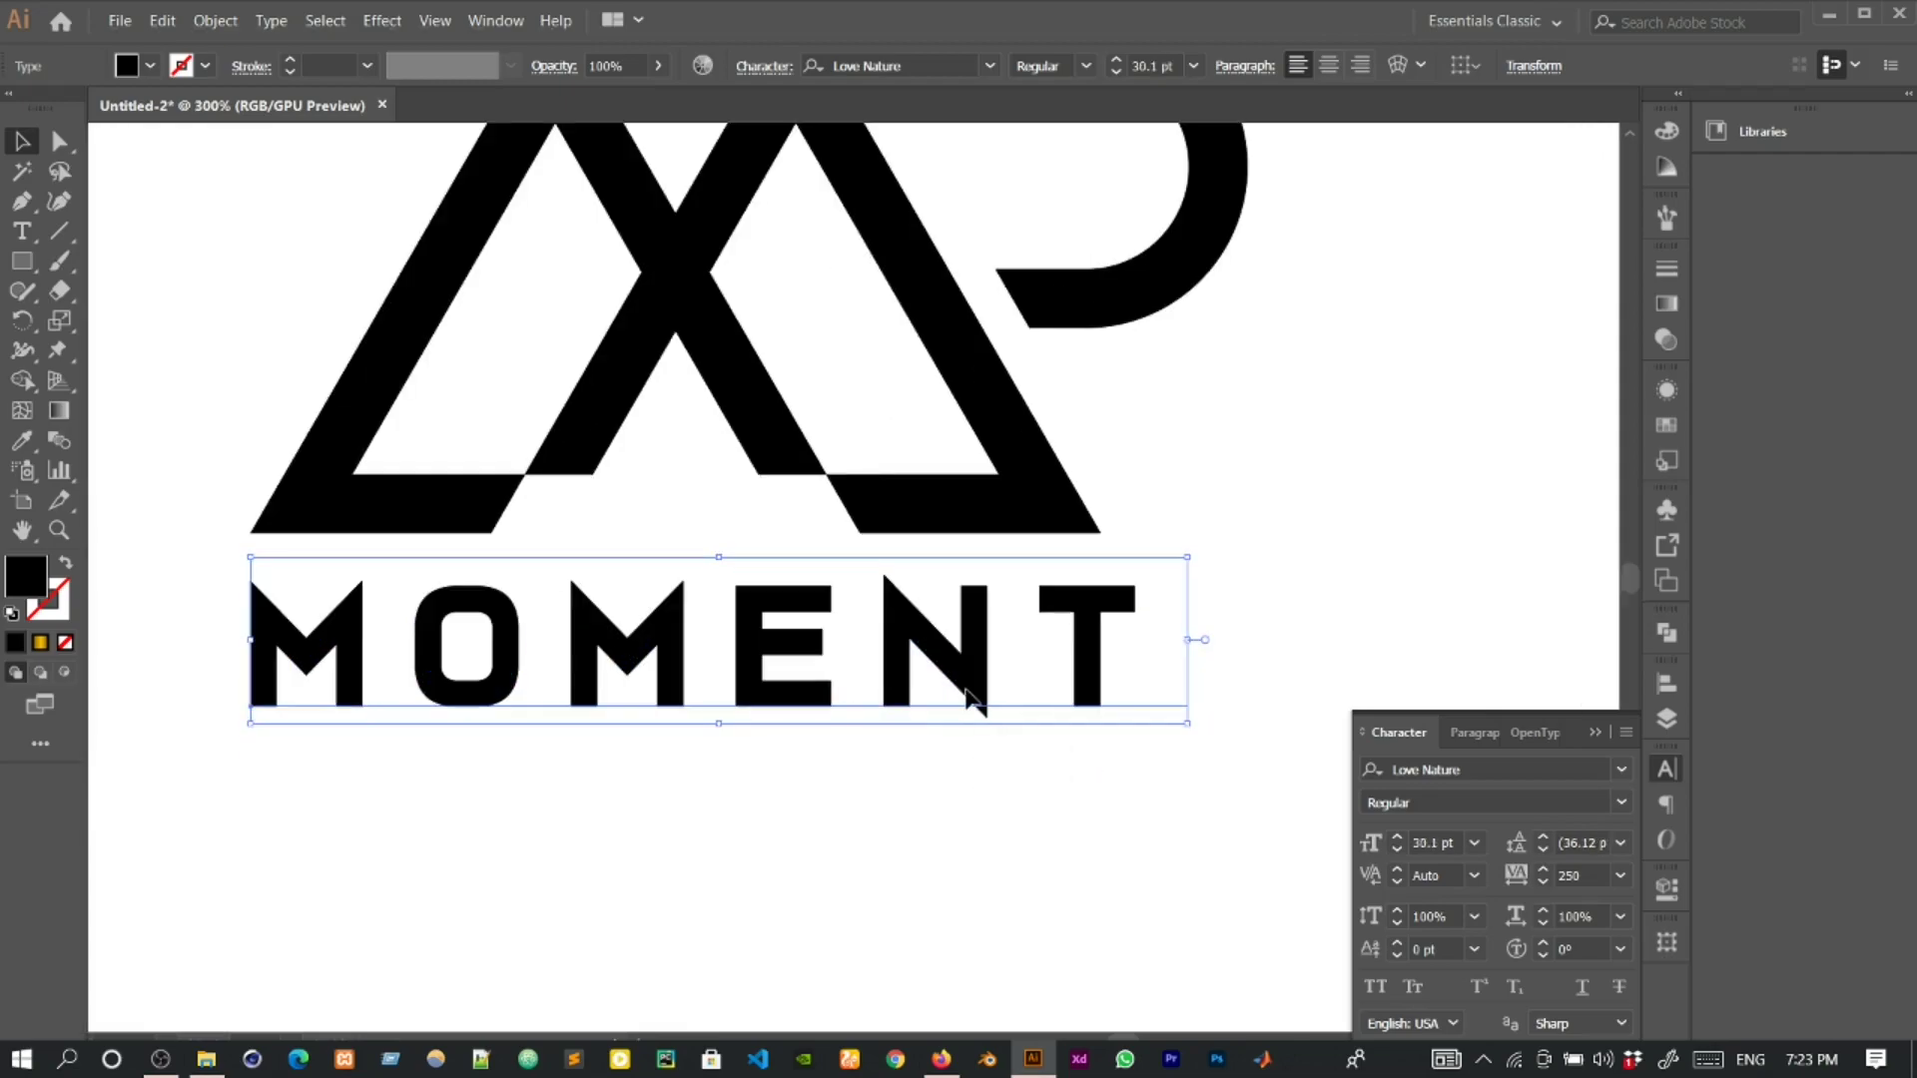
left_click(1028, 810)
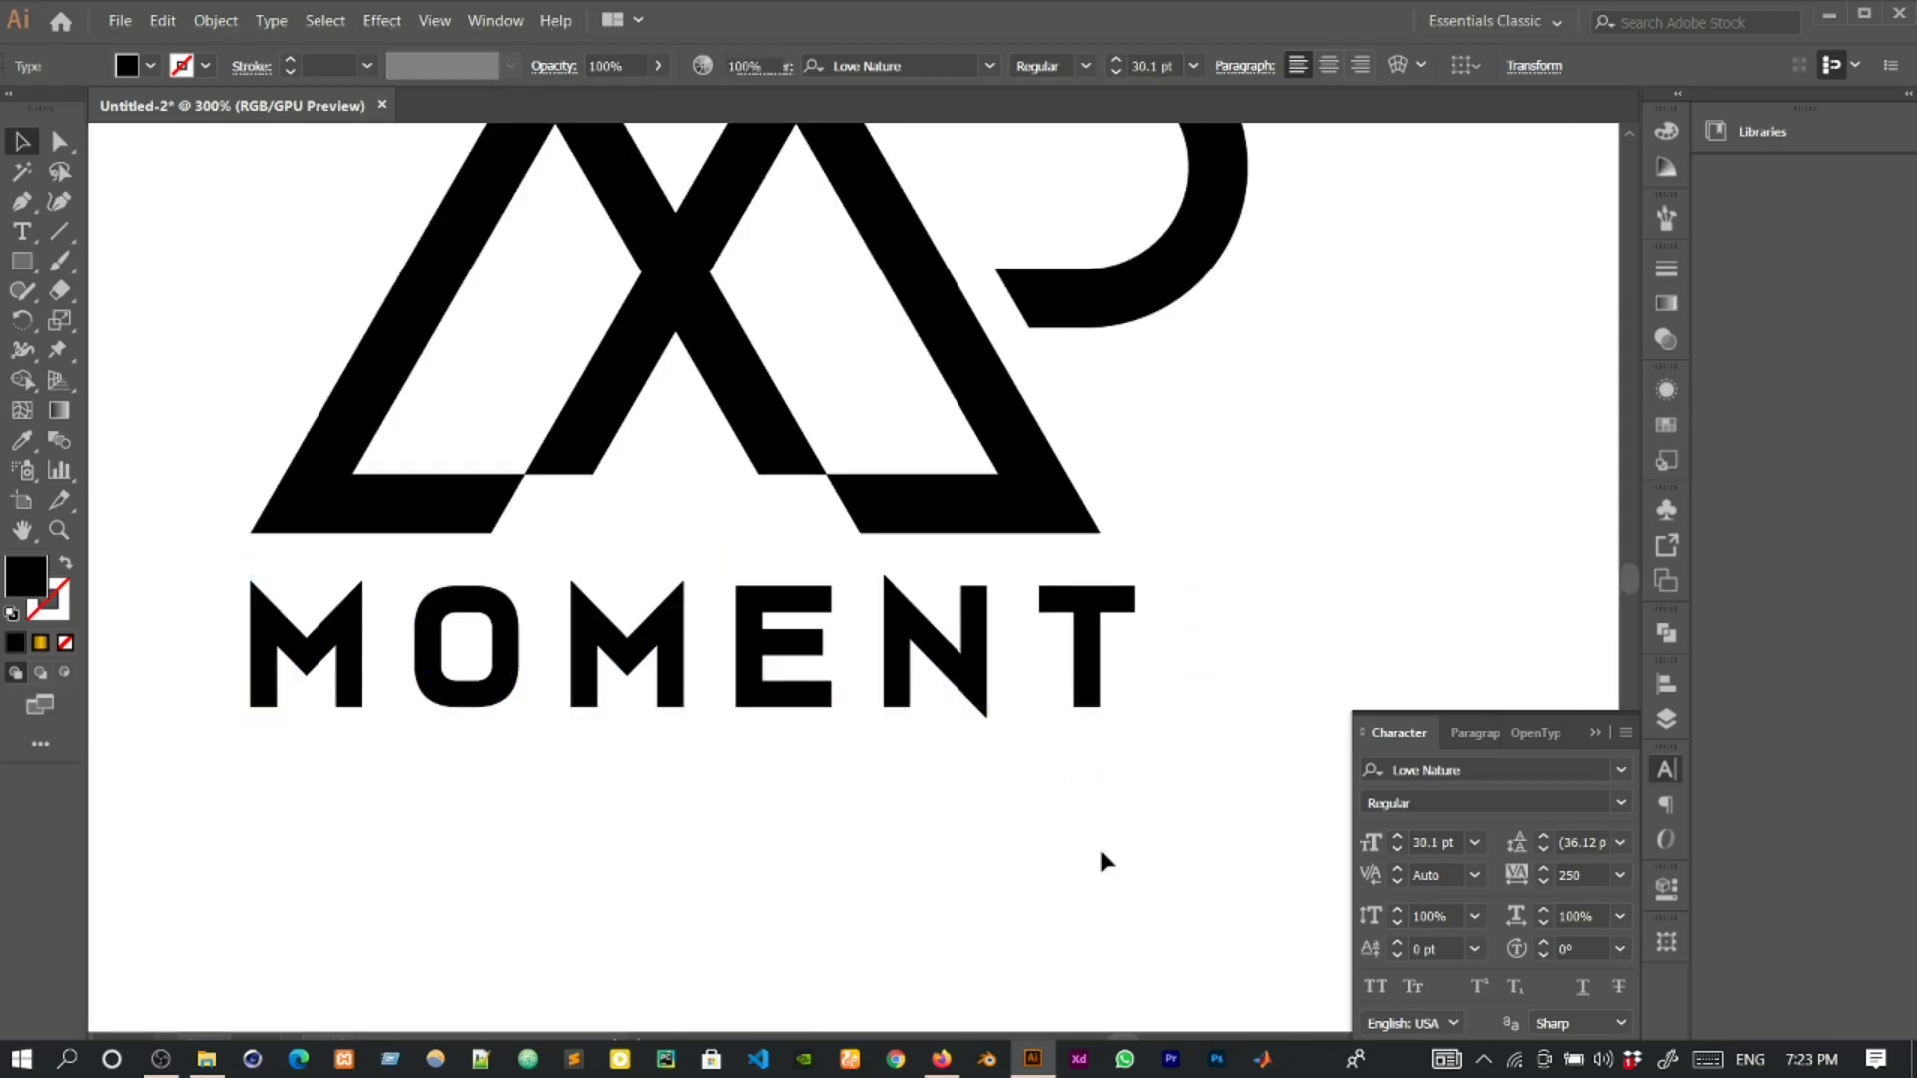
Duplicate the MOMENT text just below itself and change the copy to "PERFUMES".
scroll(1098, 849, "down", 2)
left_click_drag(933, 587, 923, 675)
key("t")
left_click(890, 679)
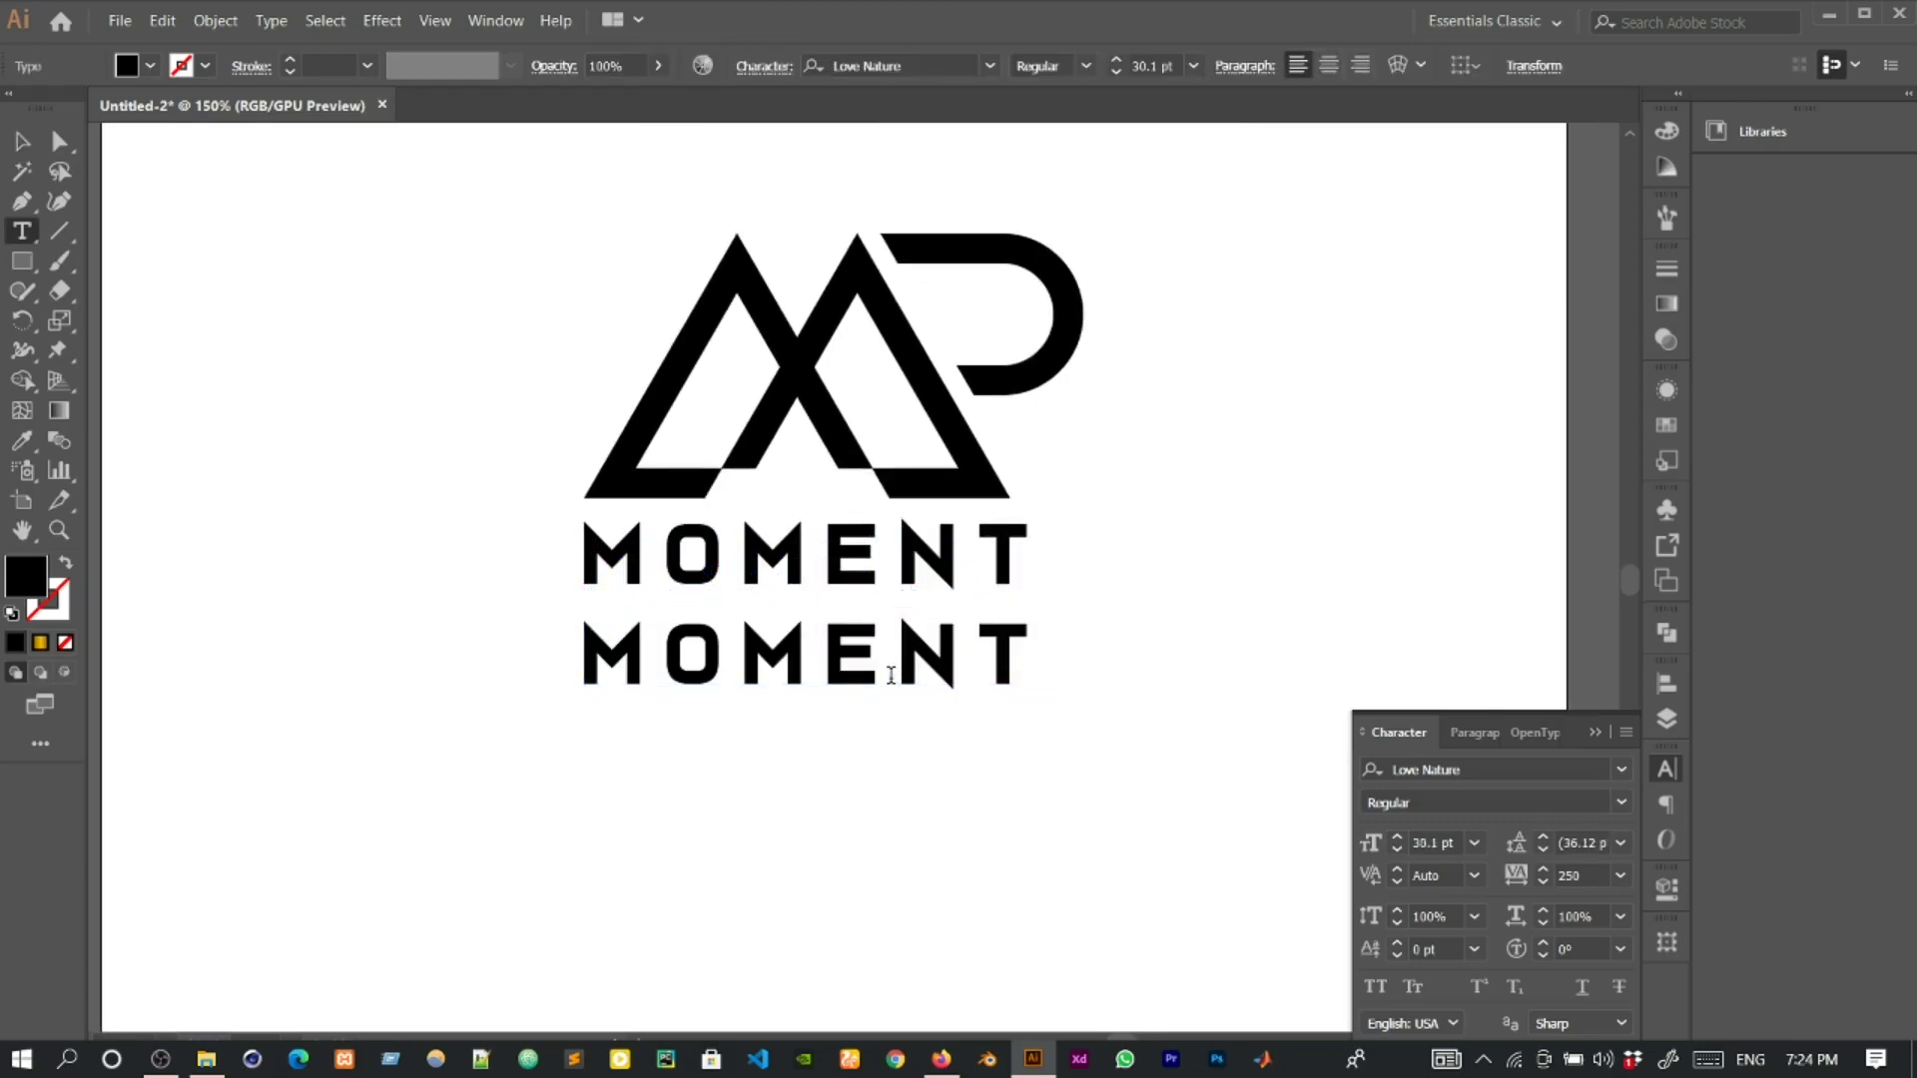
key("ctrl+a")
type("PERM")
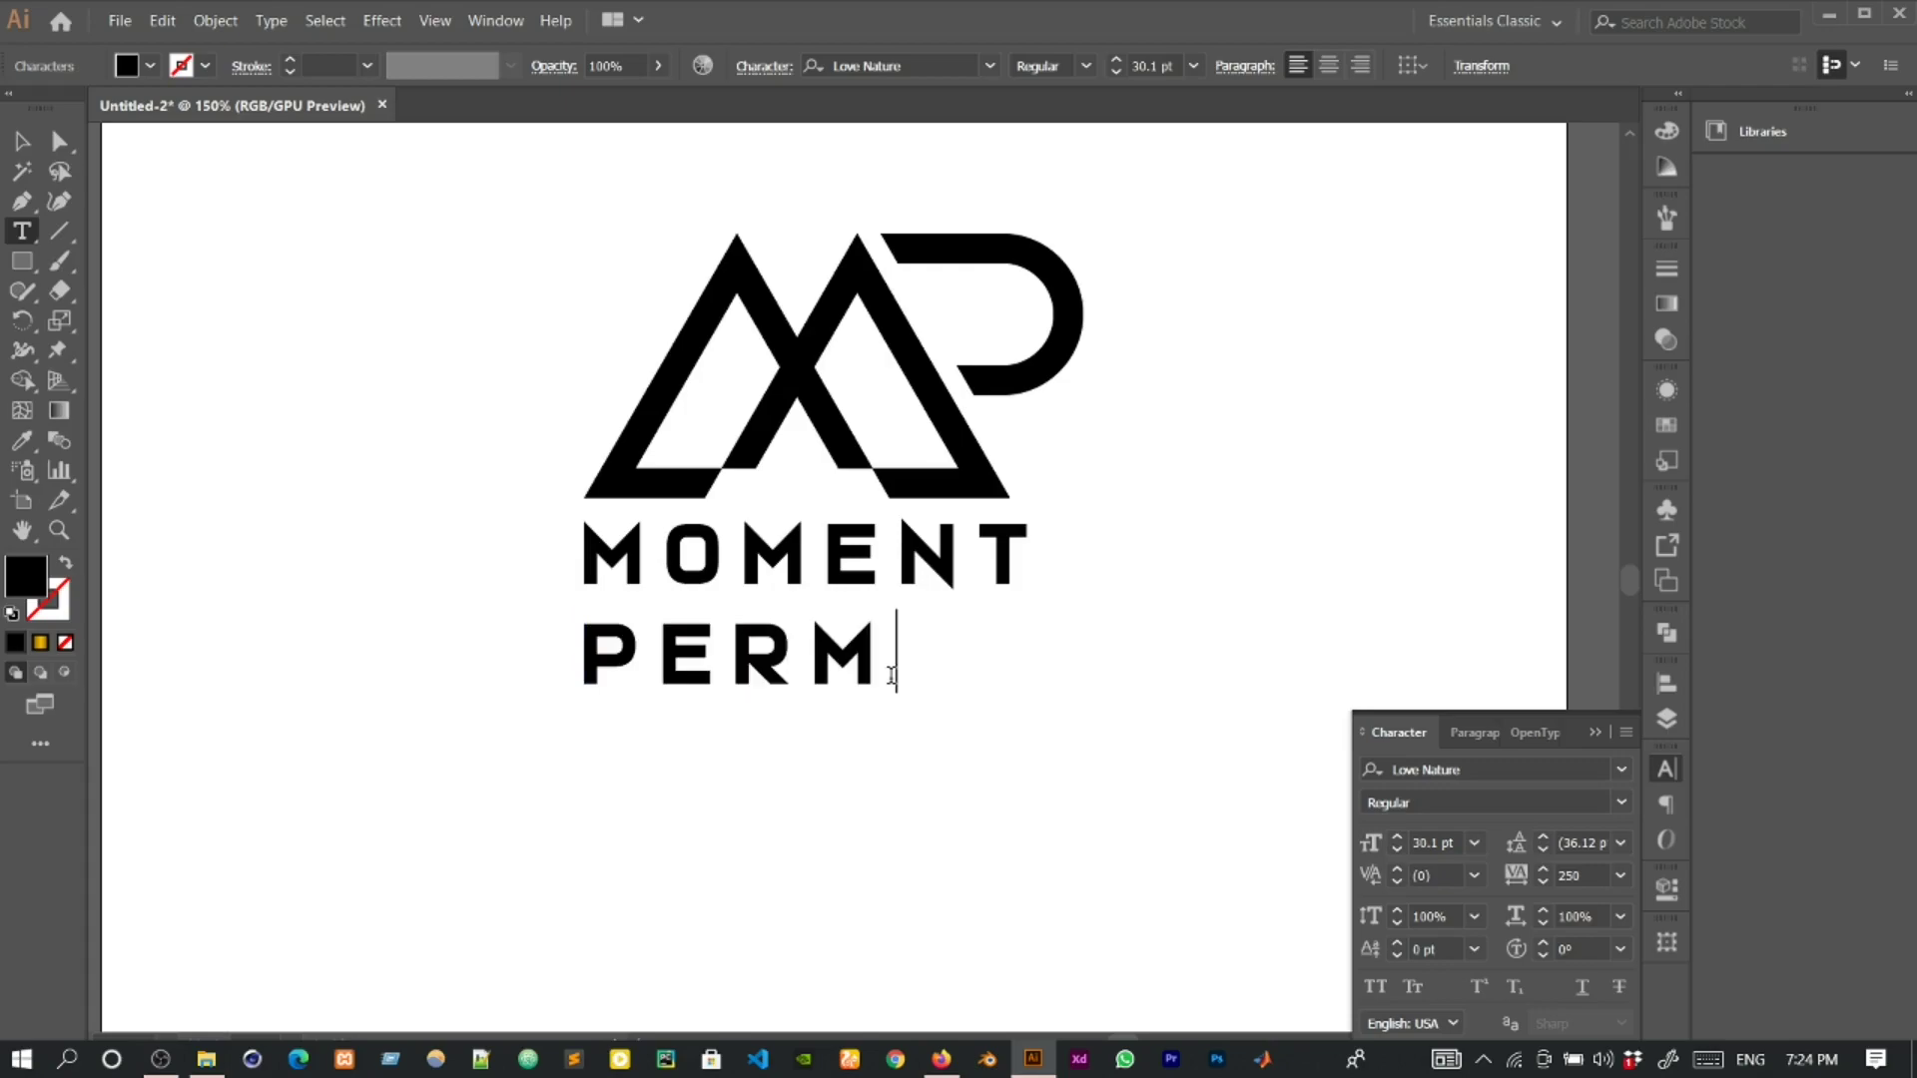
key("BackSpace")
type("FUMES")
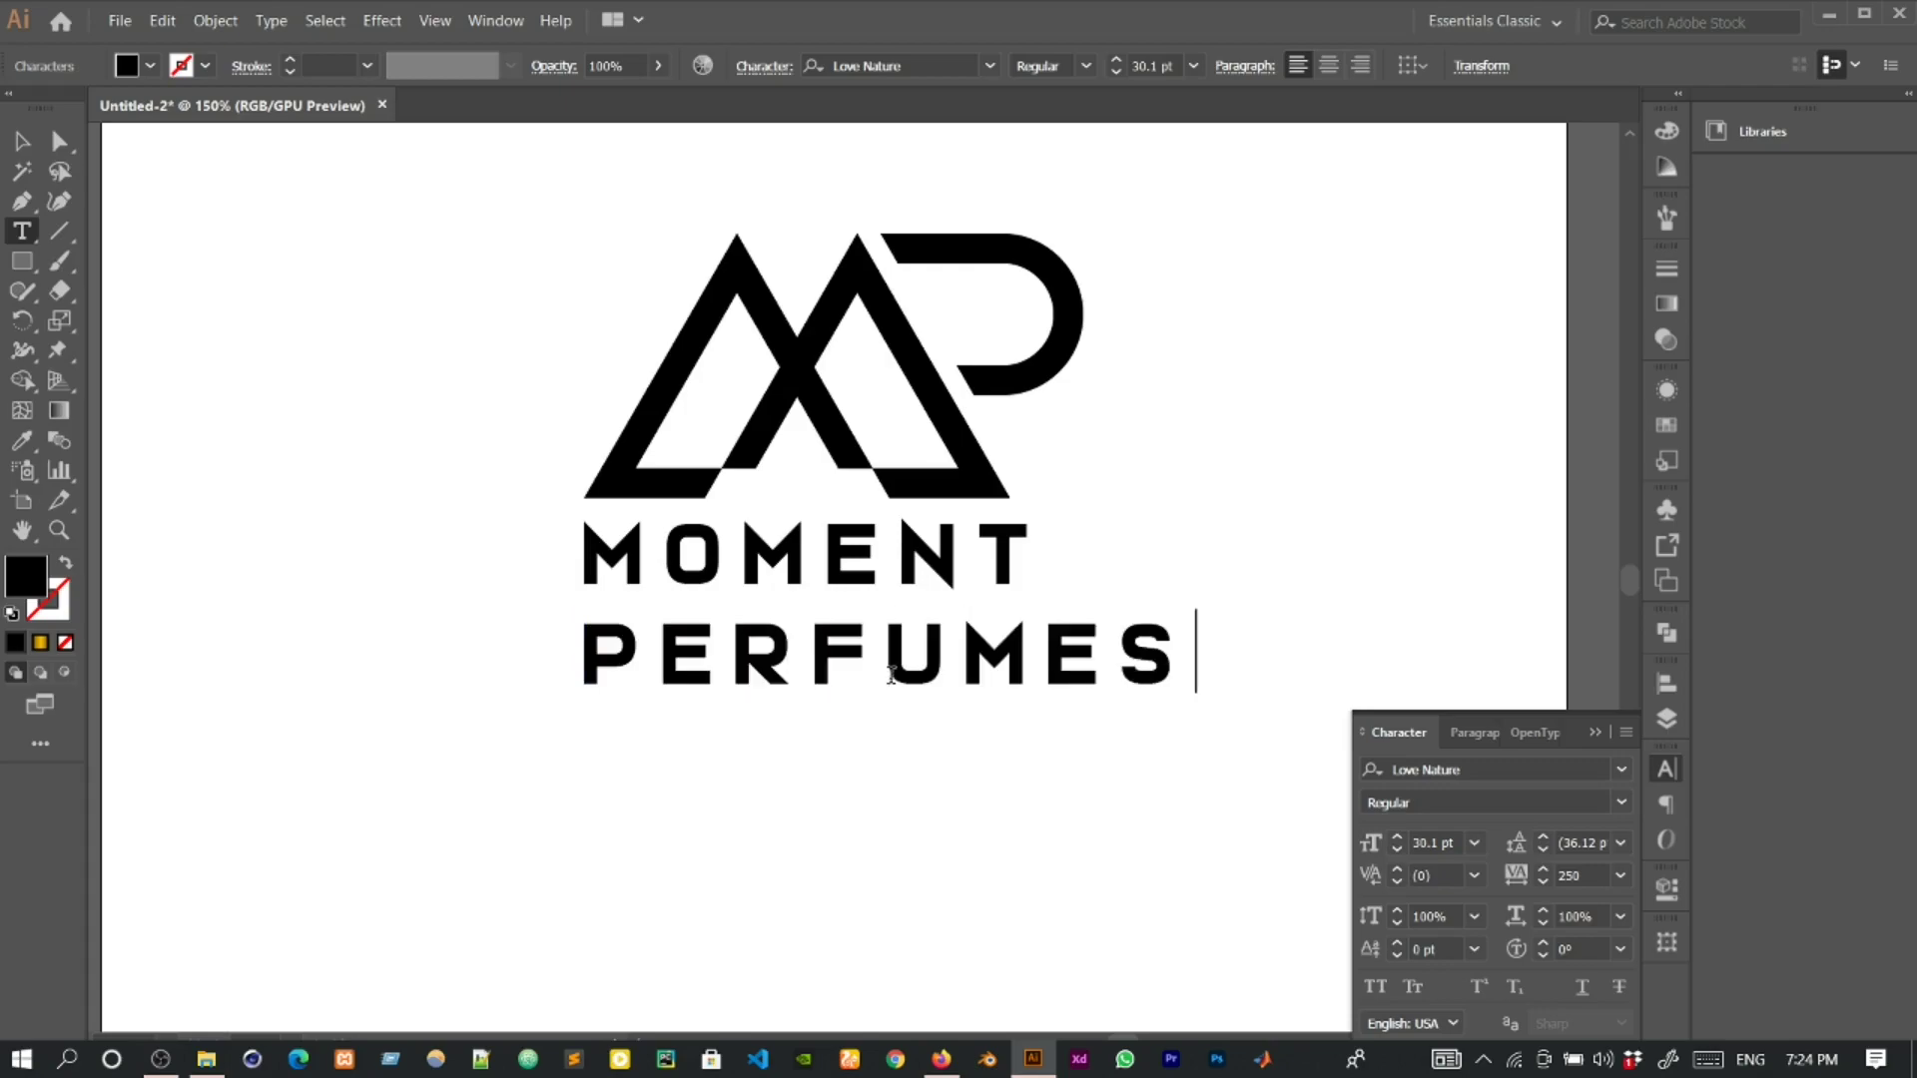
left_click(22, 141)
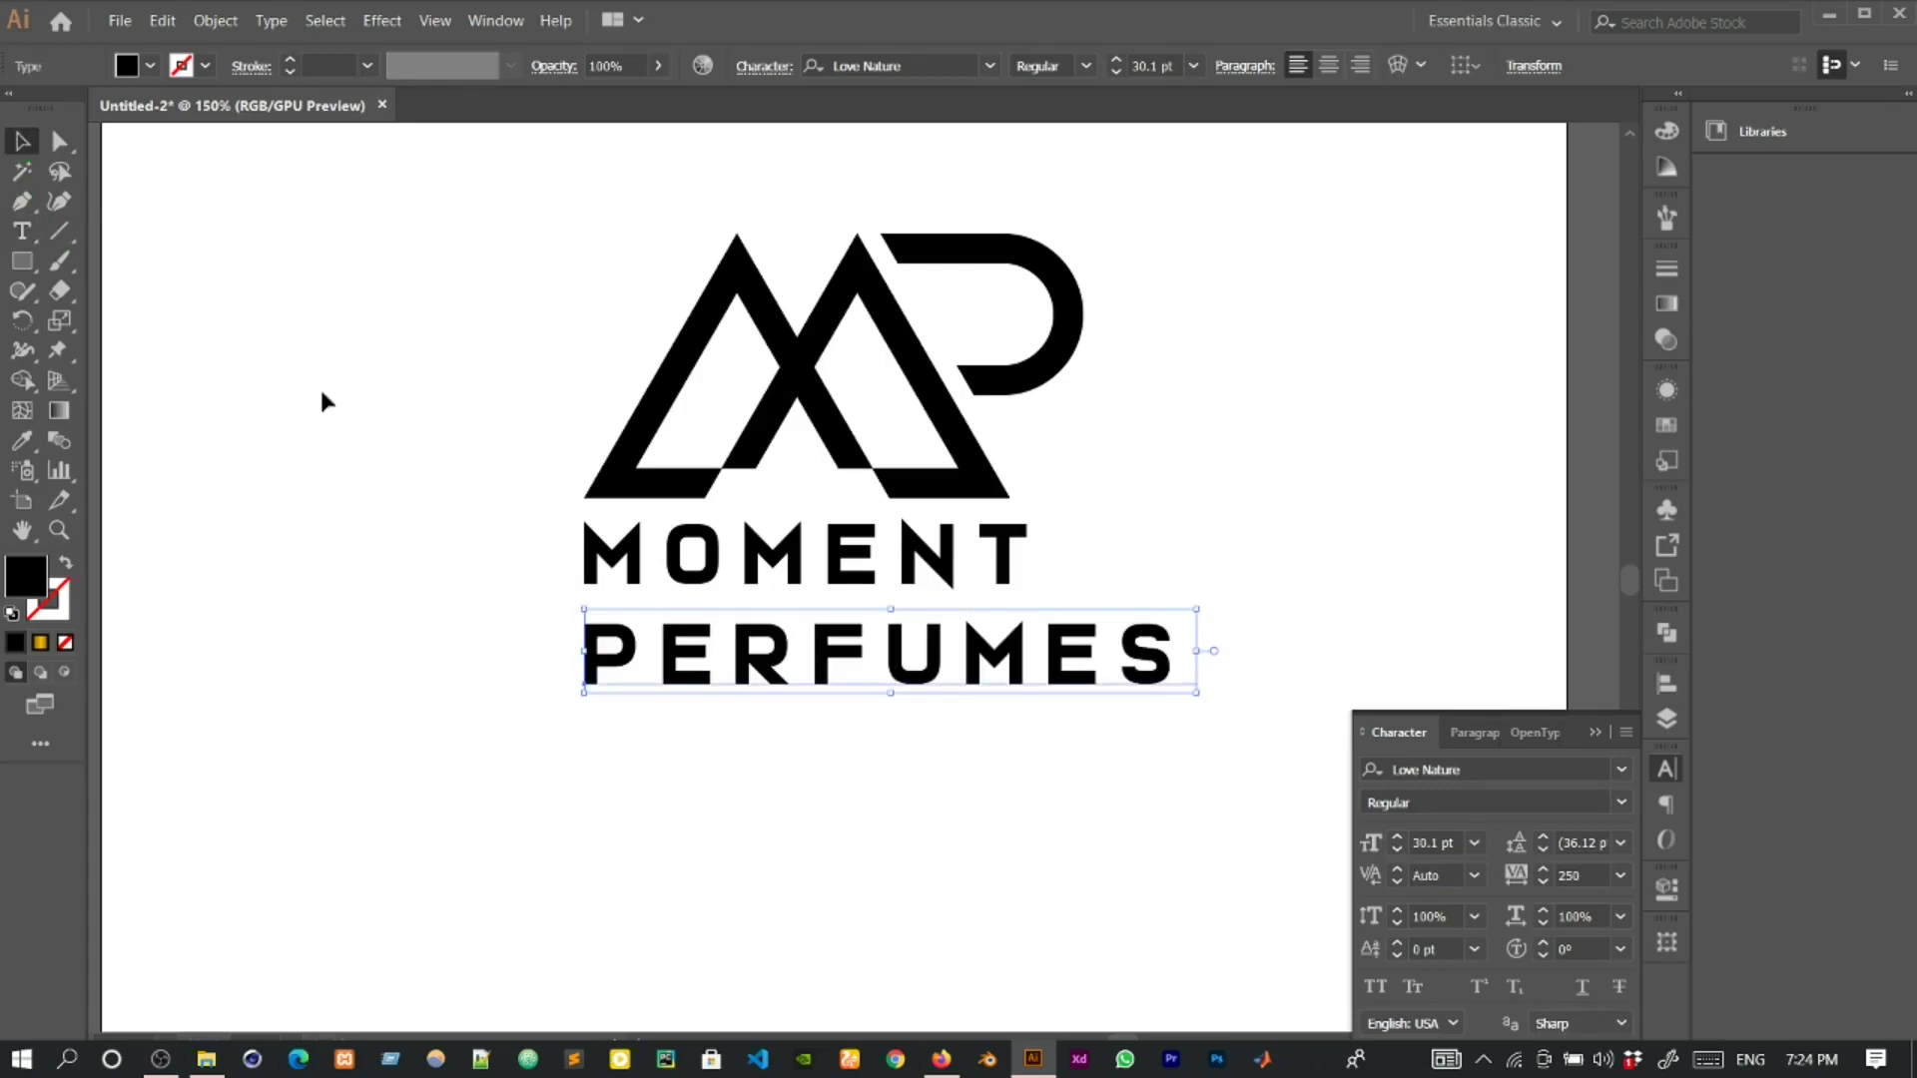
Scale the PERFUMES text down to about 6.88 pt and set its tracking to 450.
left_click_drag(1197, 613, 1039, 679)
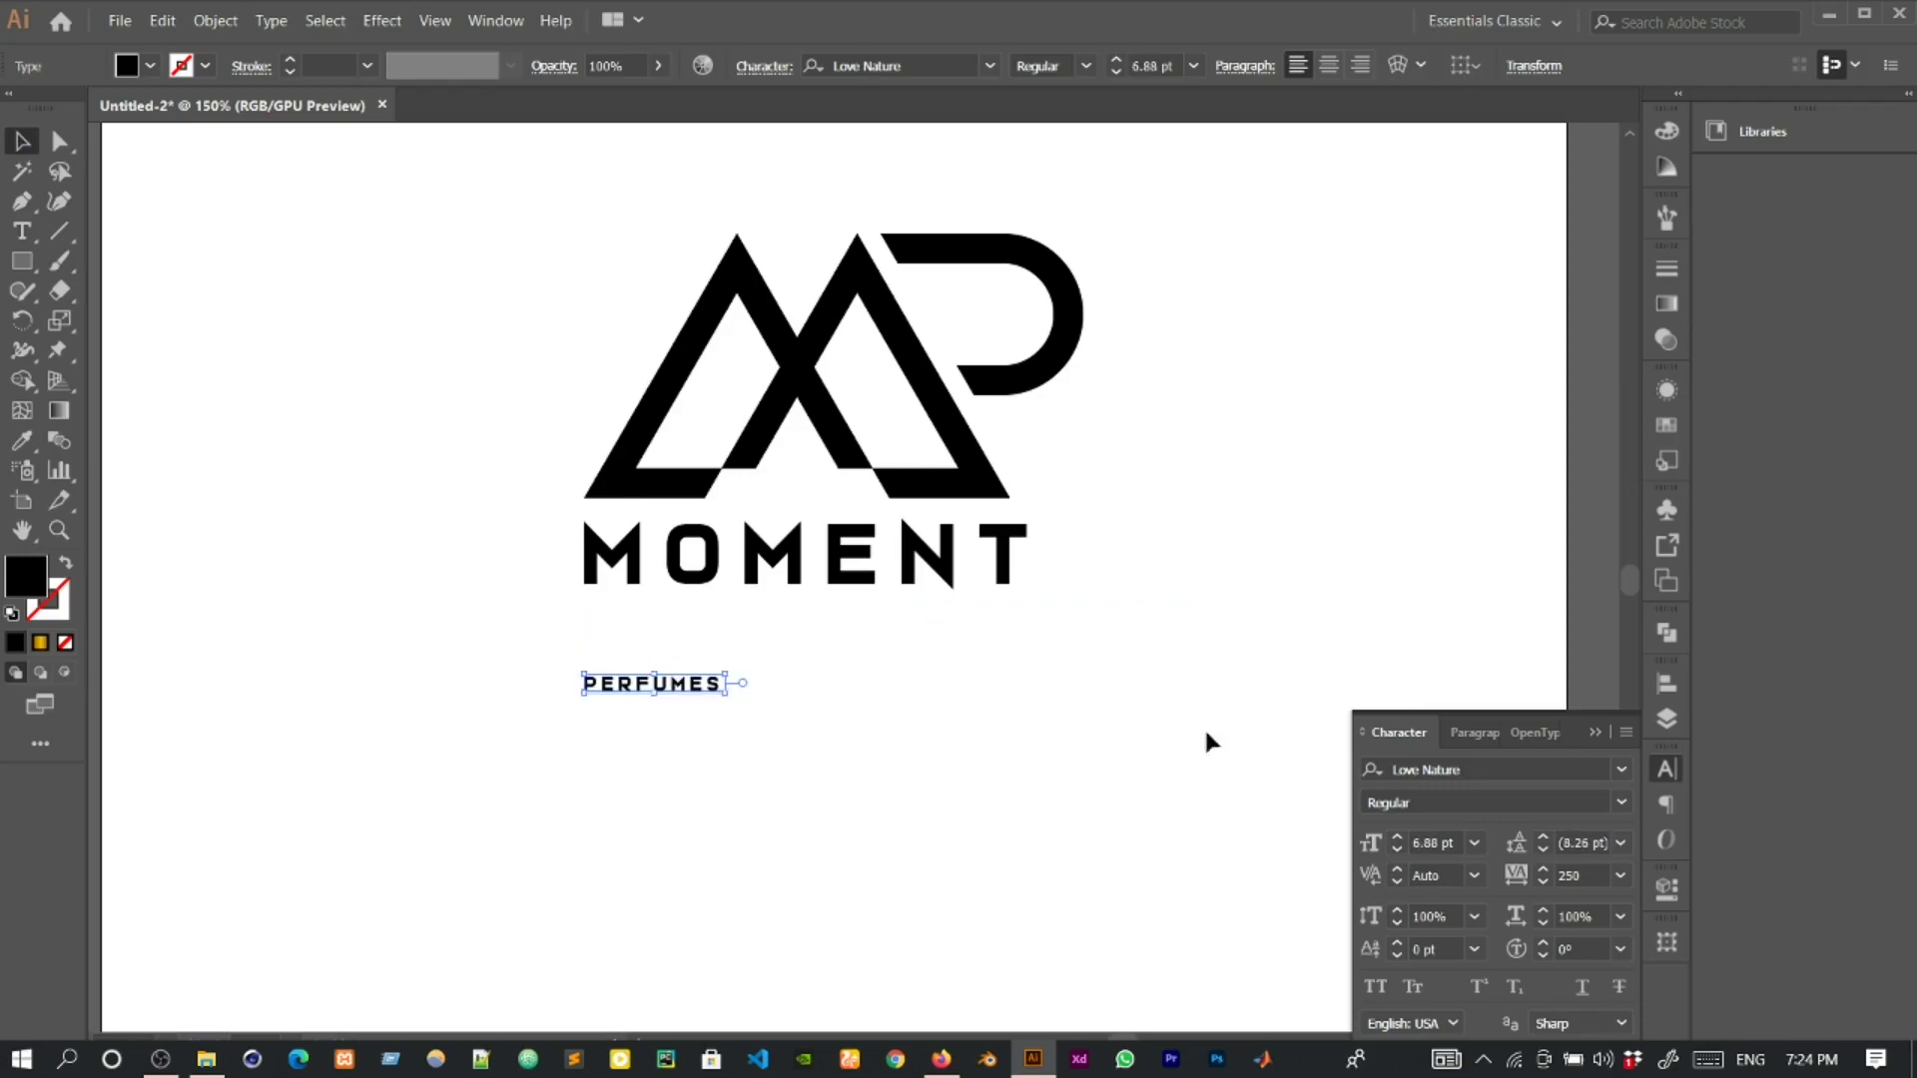
left_click(1592, 879)
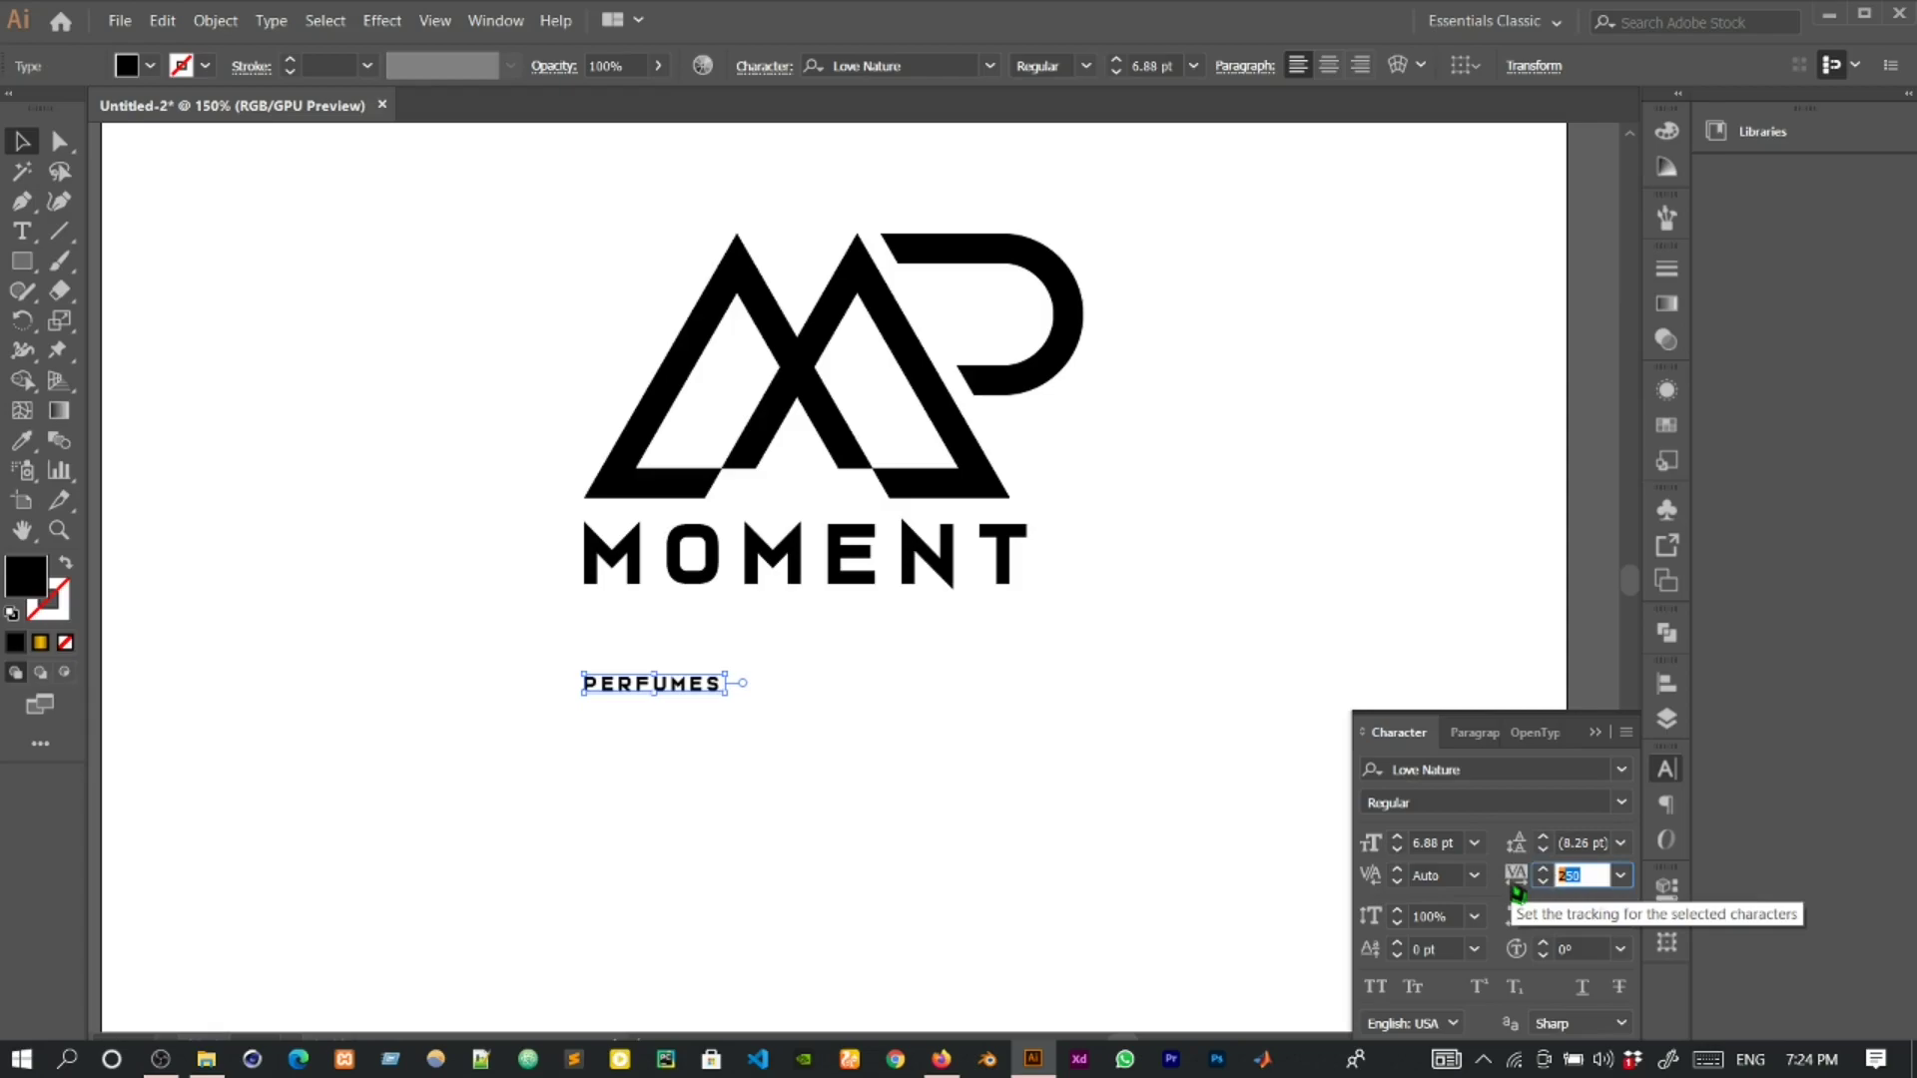
type("450")
key("Return")
Place PERFUMES close beneath the middle of MOMENT and set its font size to 7.5 pt.
left_click_drag(711, 689, 839, 633)
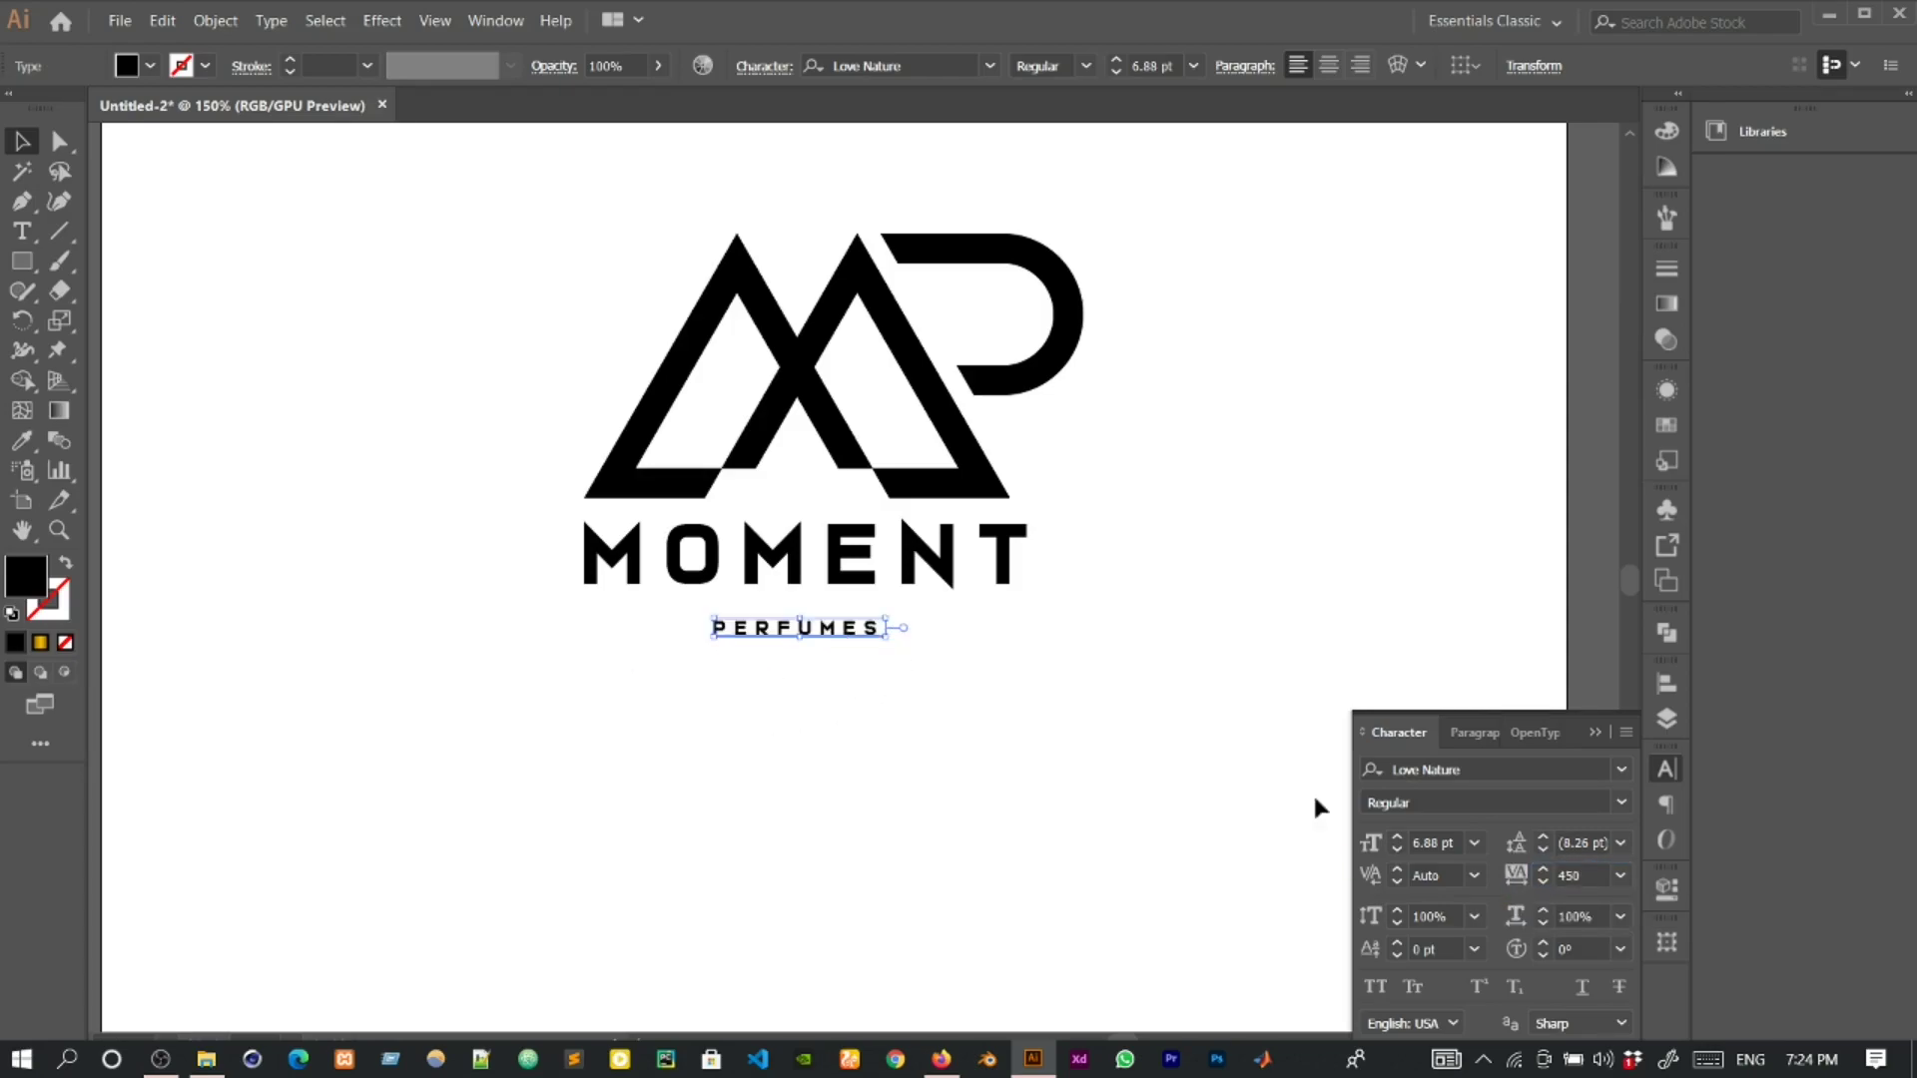
left_click(1448, 843)
double_click(1438, 844)
type("7.5")
key("Return")
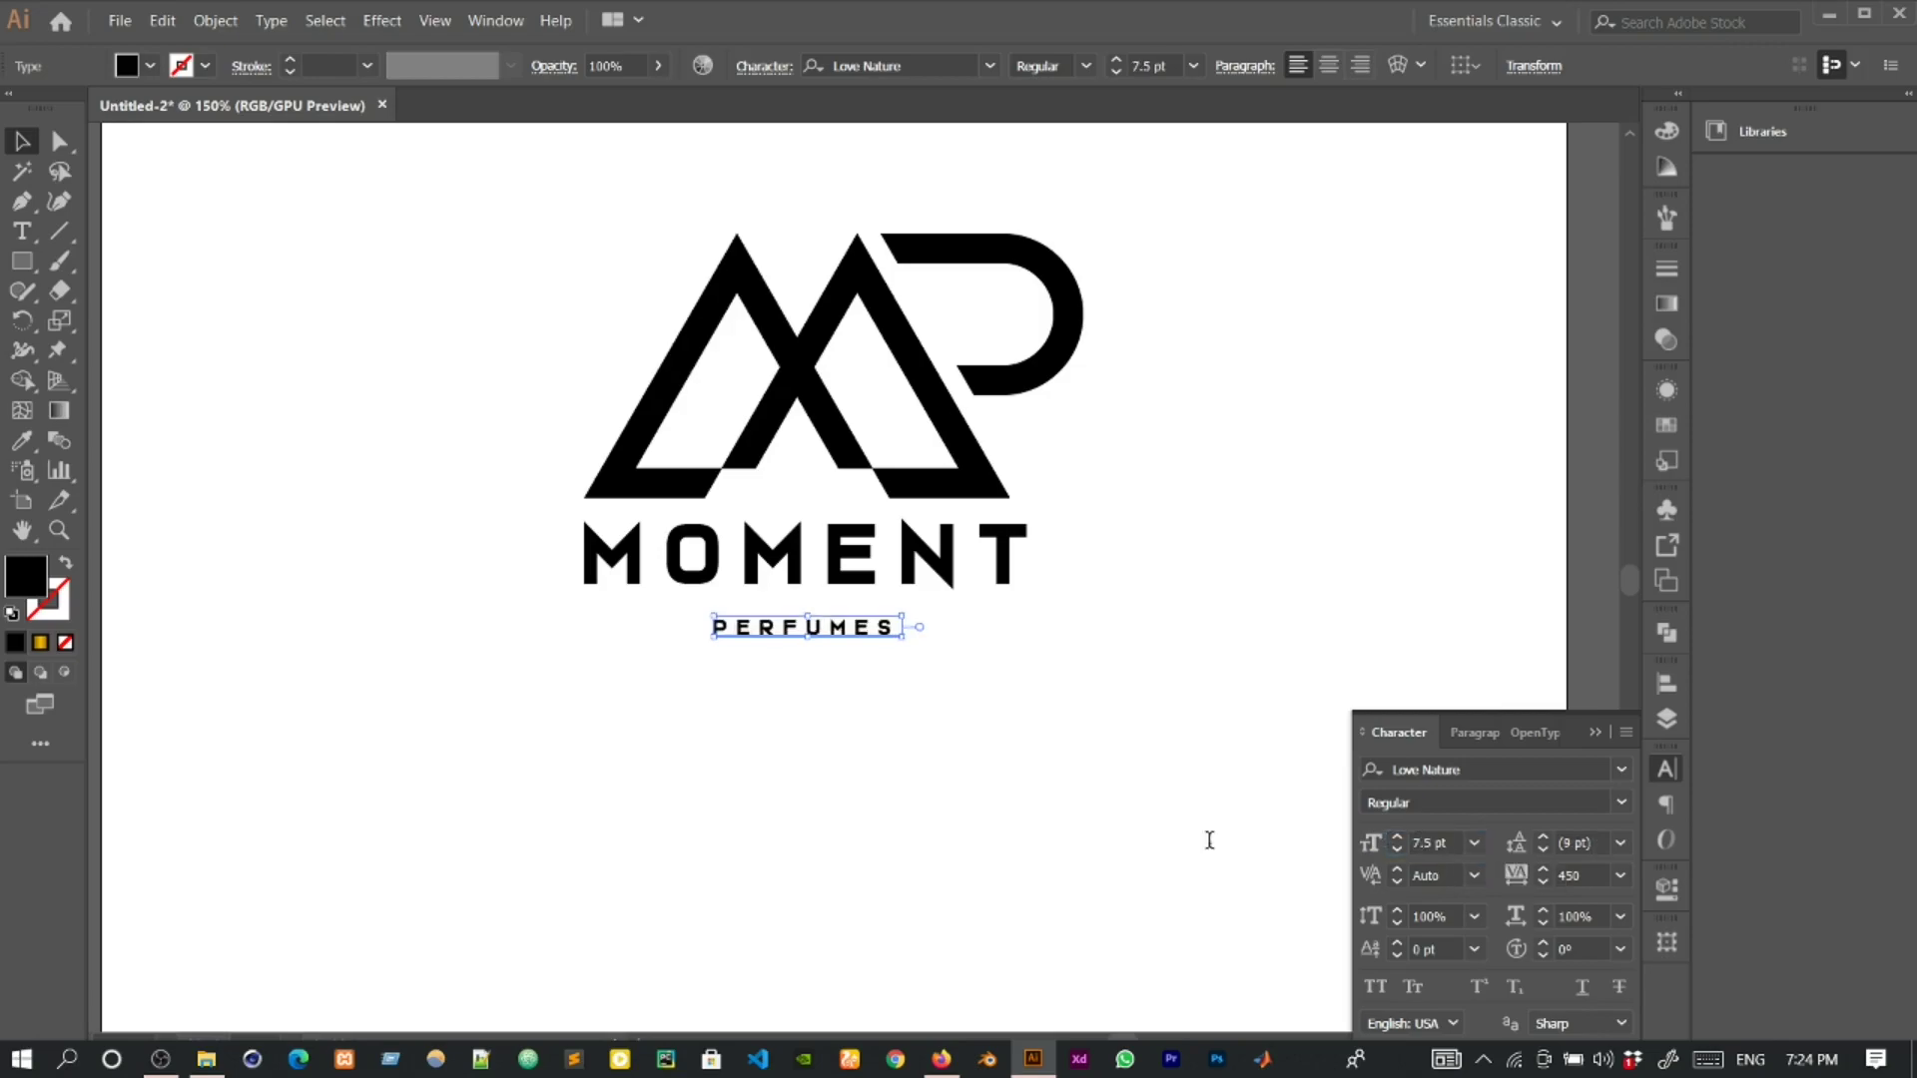
left_click(940, 724)
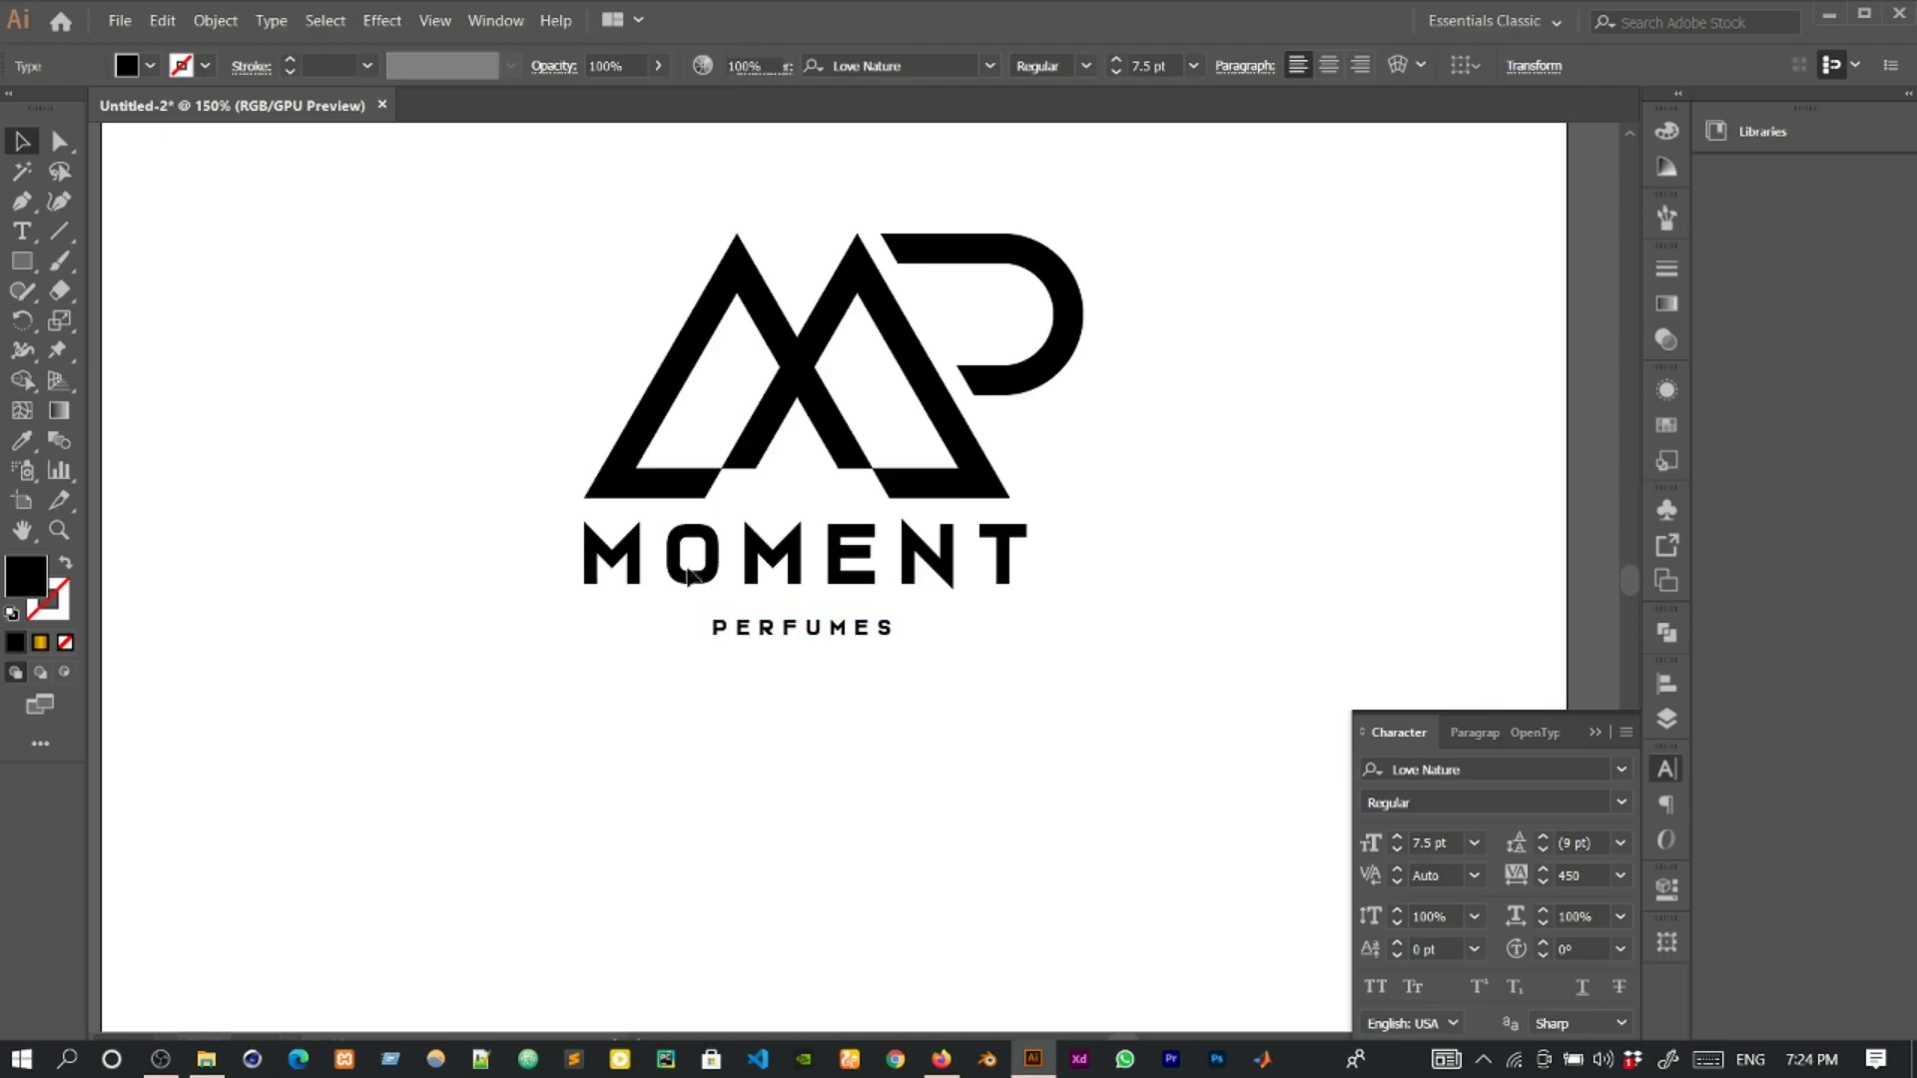
left_click_drag(857, 639, 856, 630)
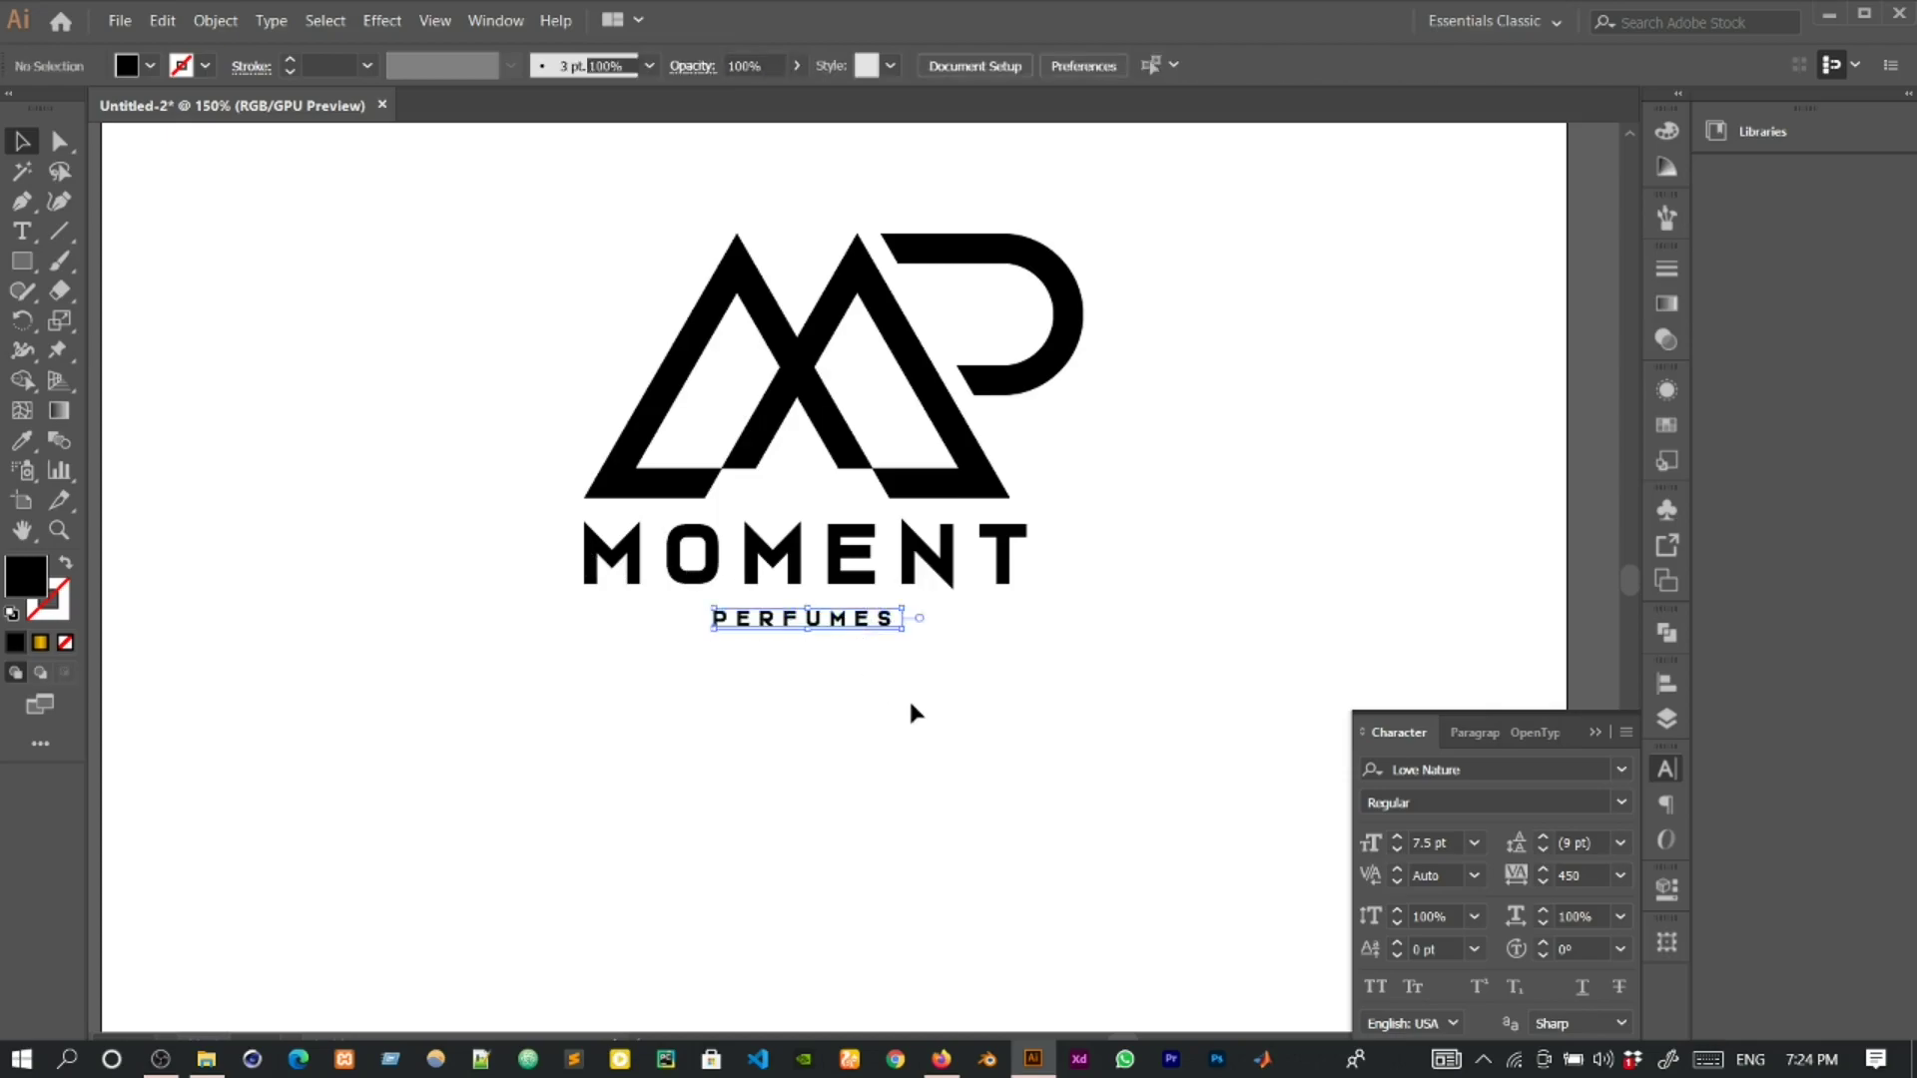
Align the MOMENT and PERFUMES texts to each other by their horizontal centers.
left_click_drag(975, 661, 579, 581)
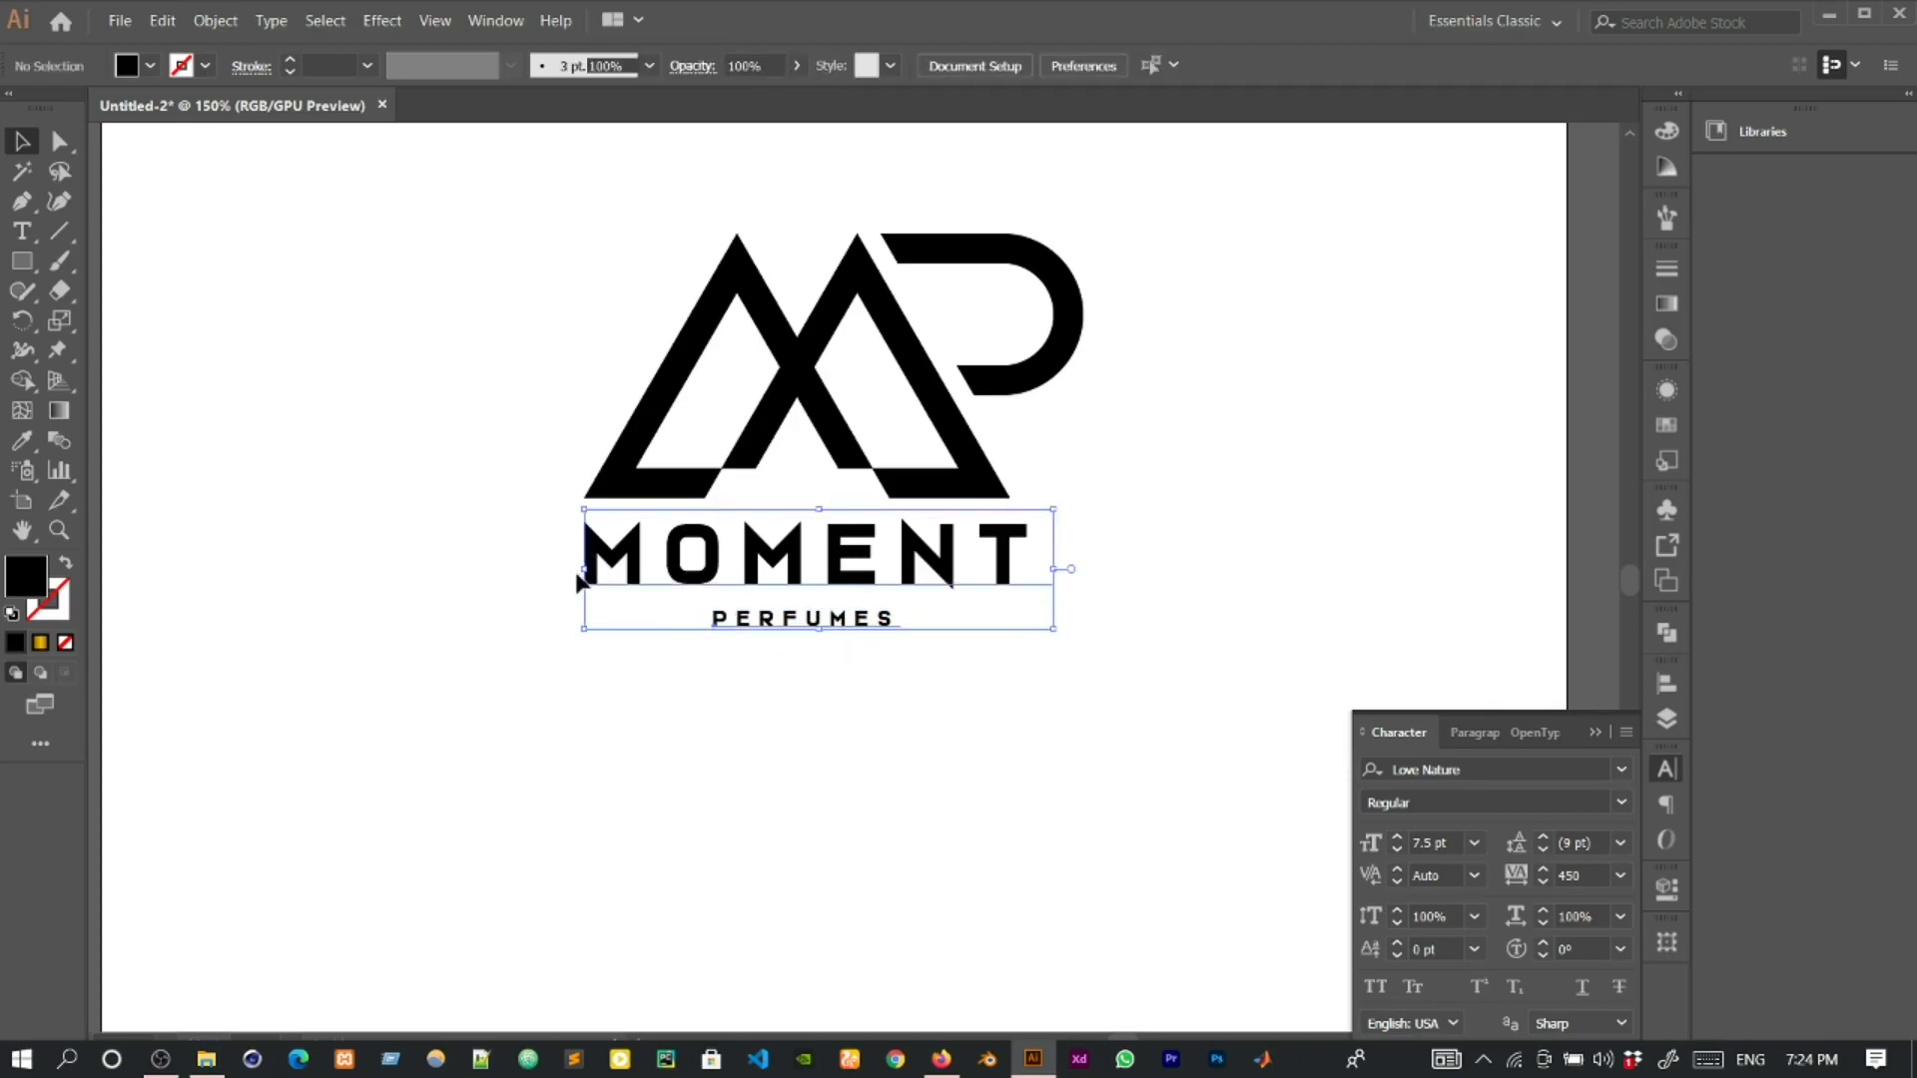
left_click(1667, 685)
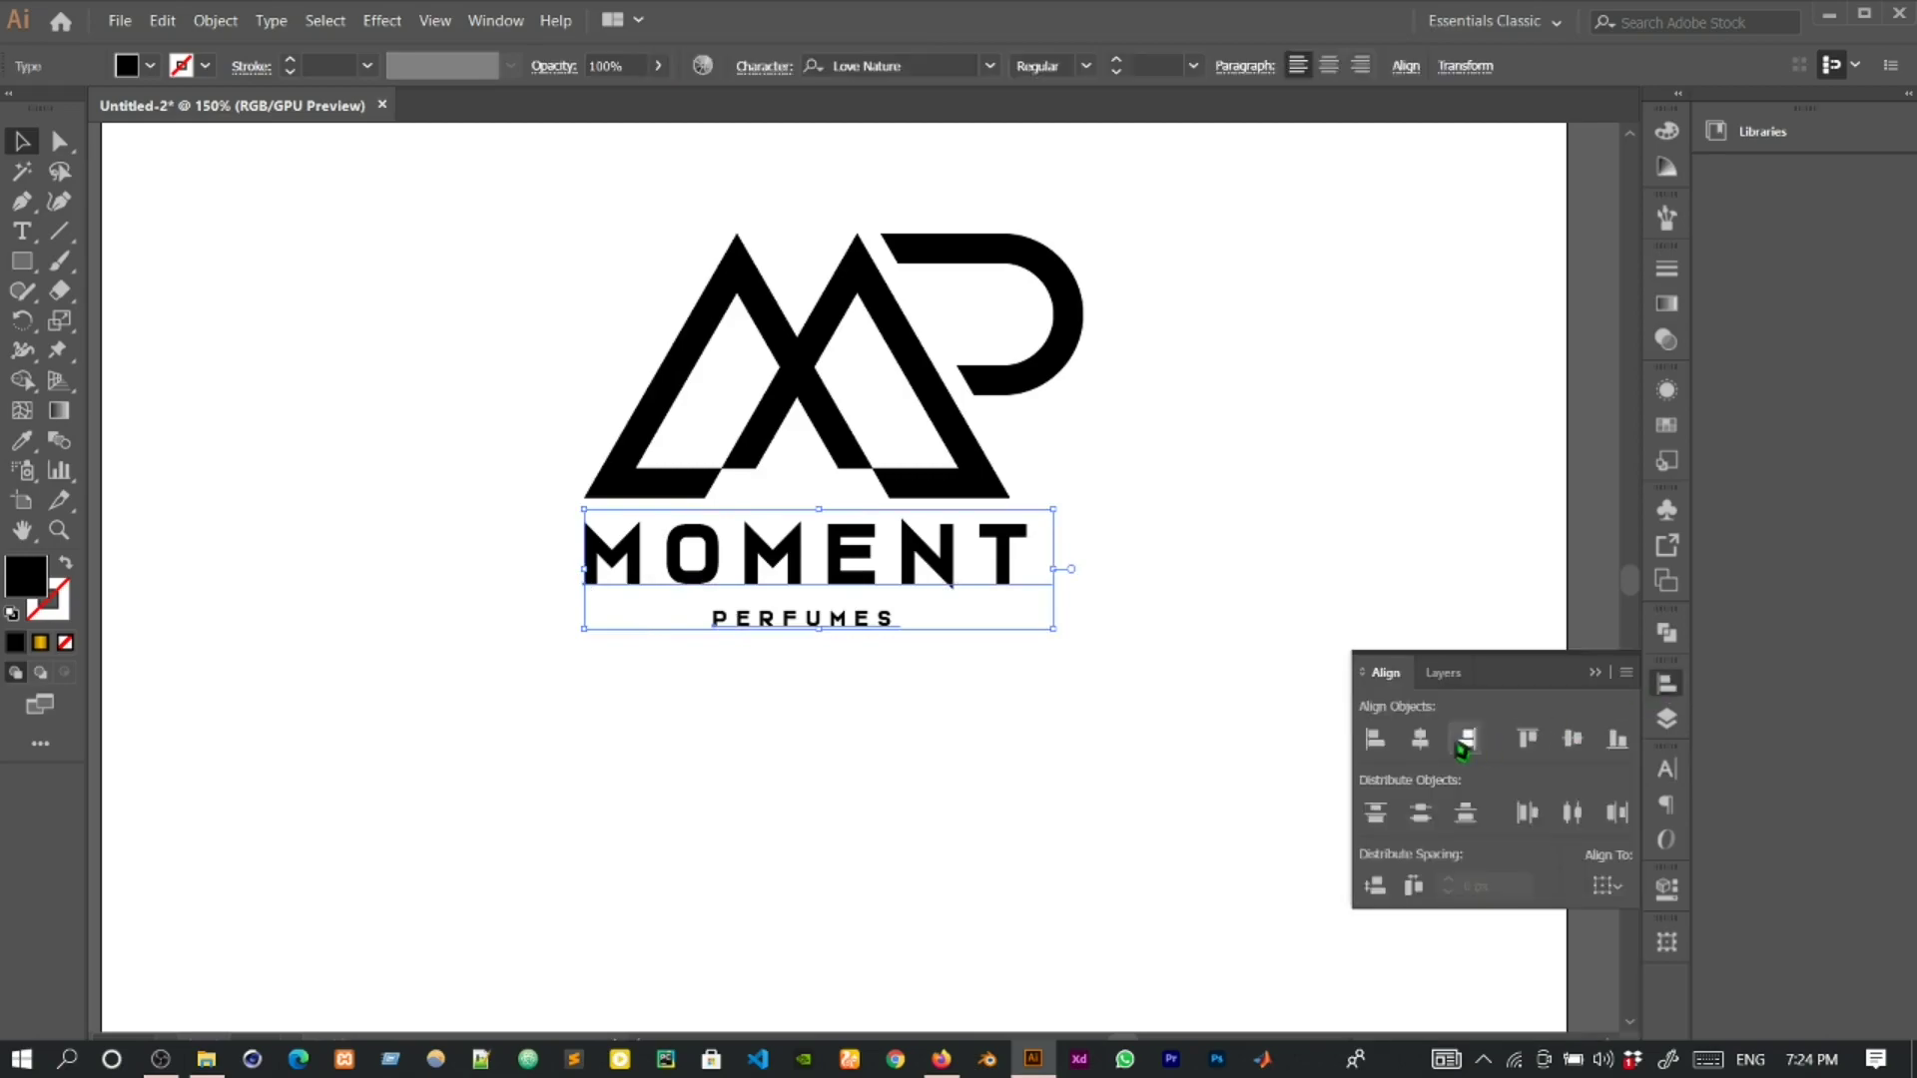
left_click(1431, 744)
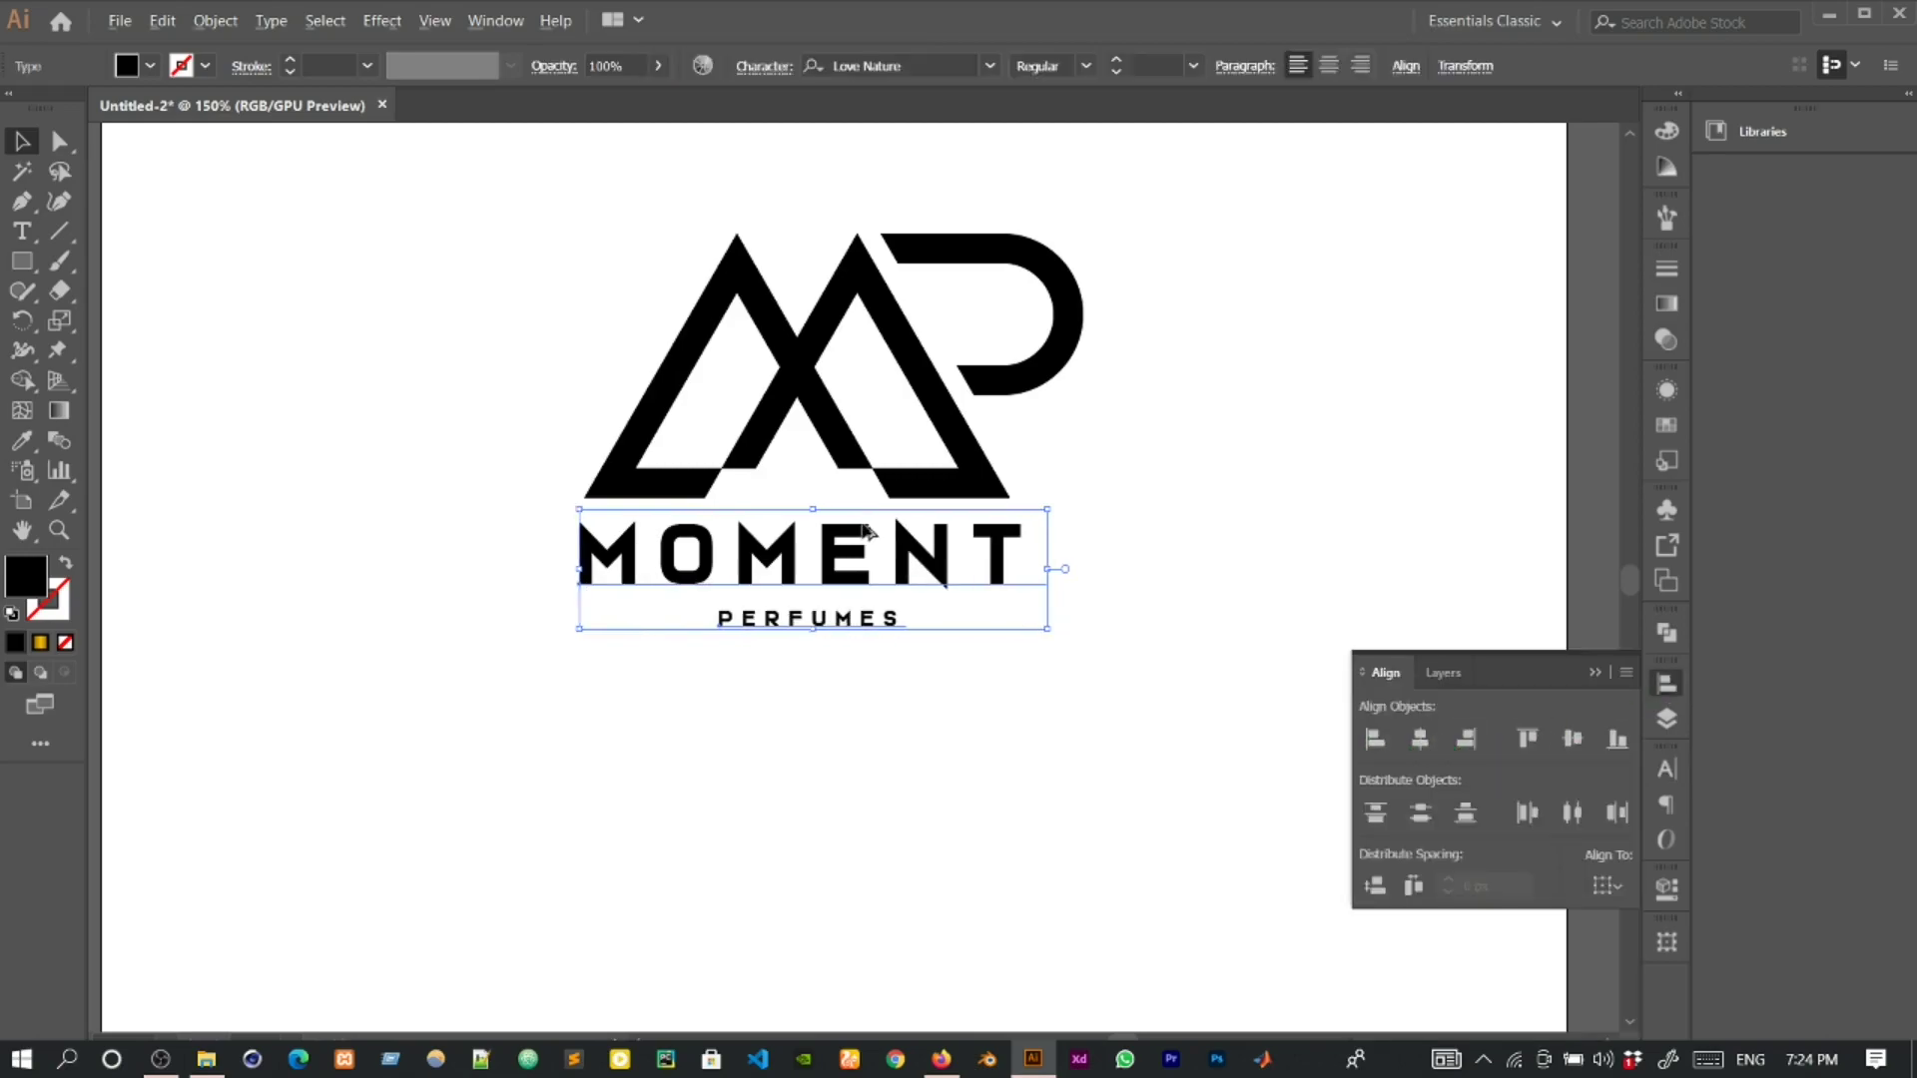
Move both text lines slightly up toward the monogram, and select only PERFUMES.
scroll(864, 531, "up", 2)
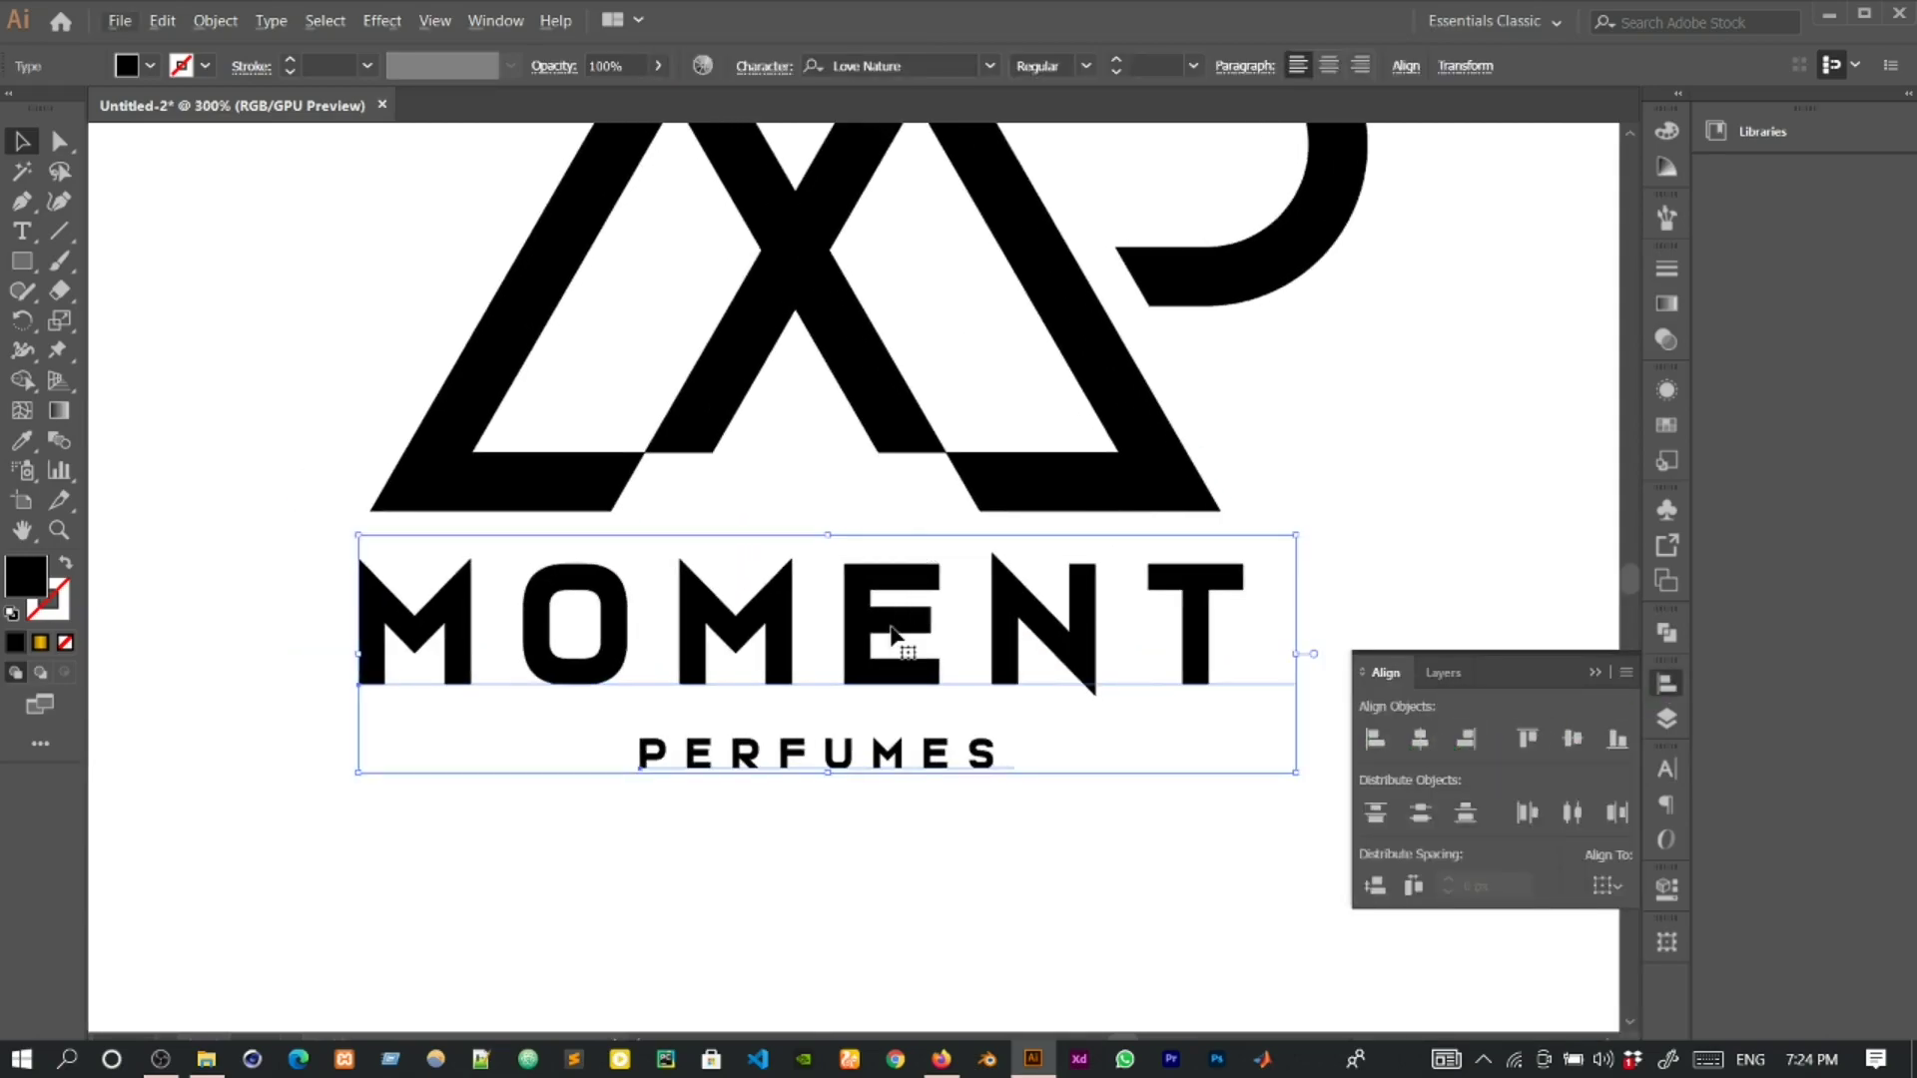
left_click_drag(891, 629, 892, 623)
left_click(981, 824)
left_click(973, 756)
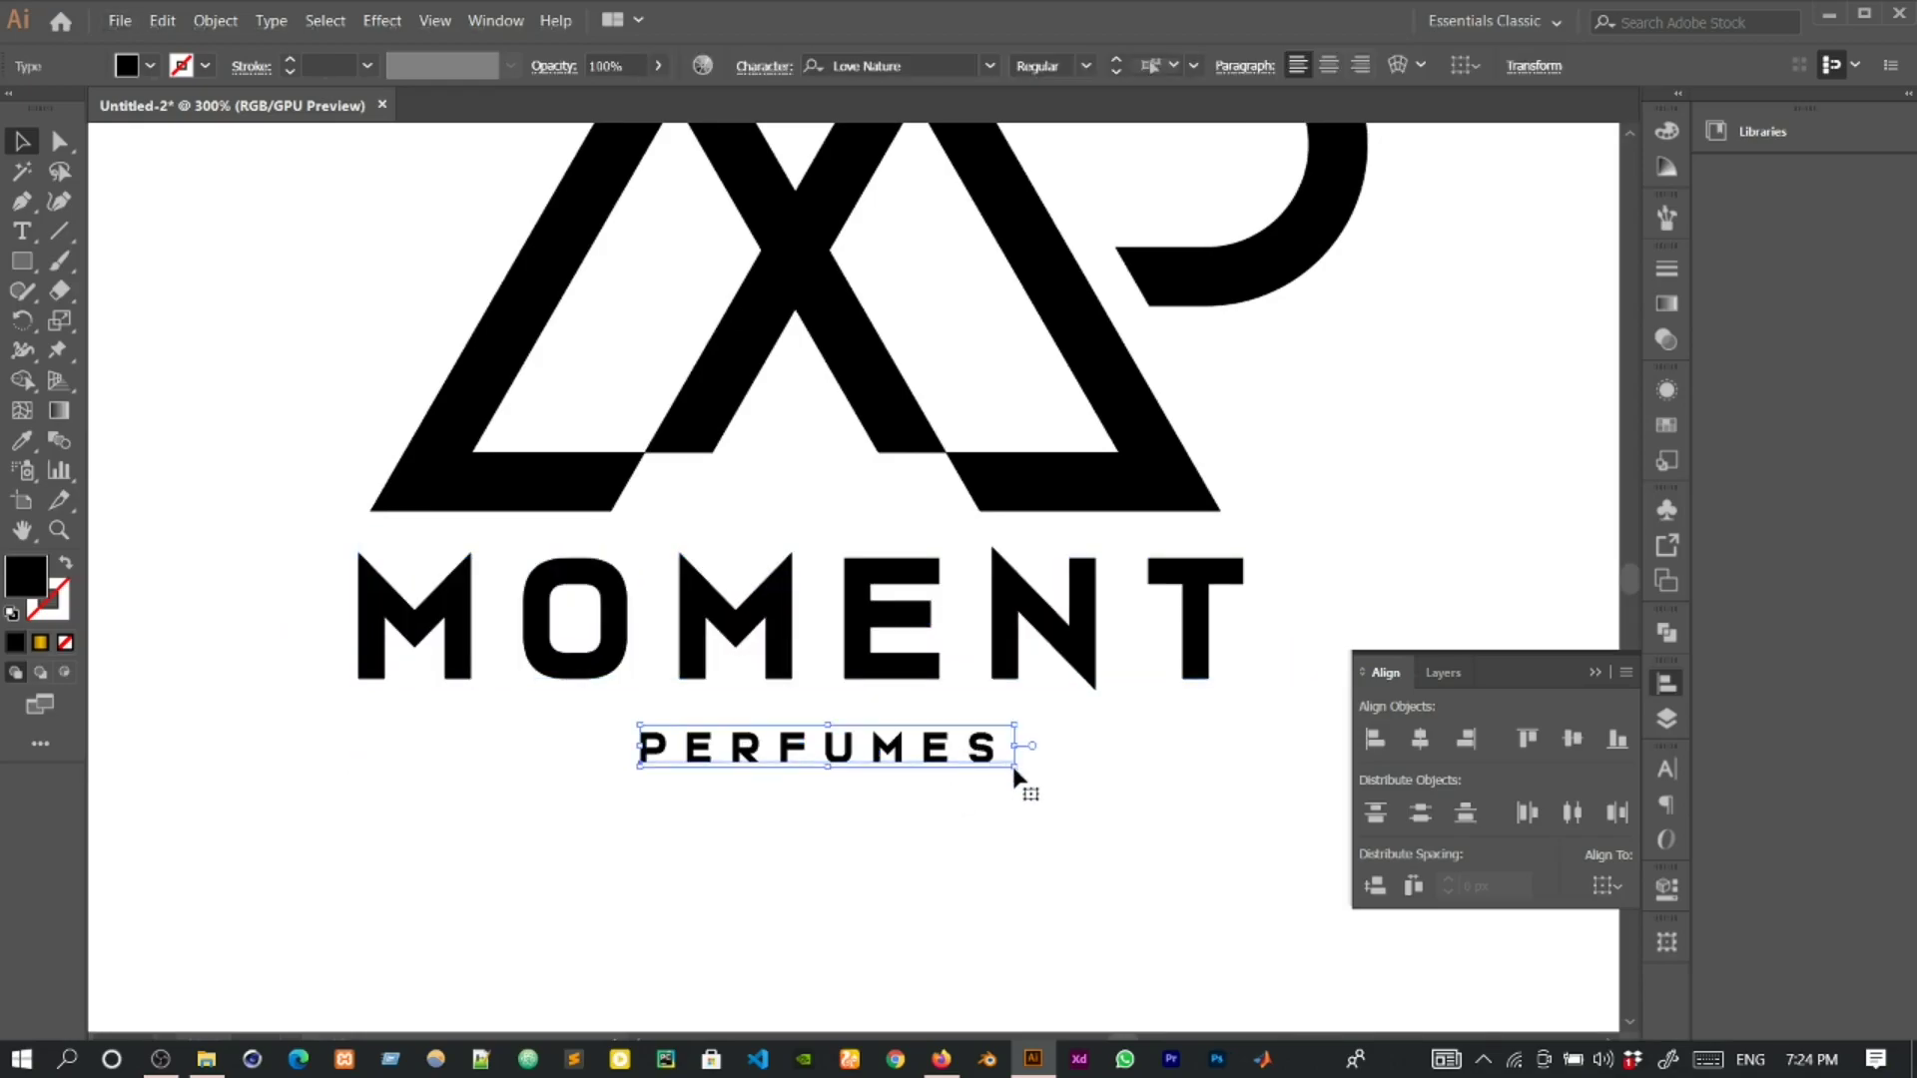
Enlarge the PERFUMES text slightly around its center, keeping it centered beneath MOMENT.
left_click_drag(1014, 767, 1031, 769)
left_click(1056, 822)
key("ctrl+shift+a")
key("ctrl+0")
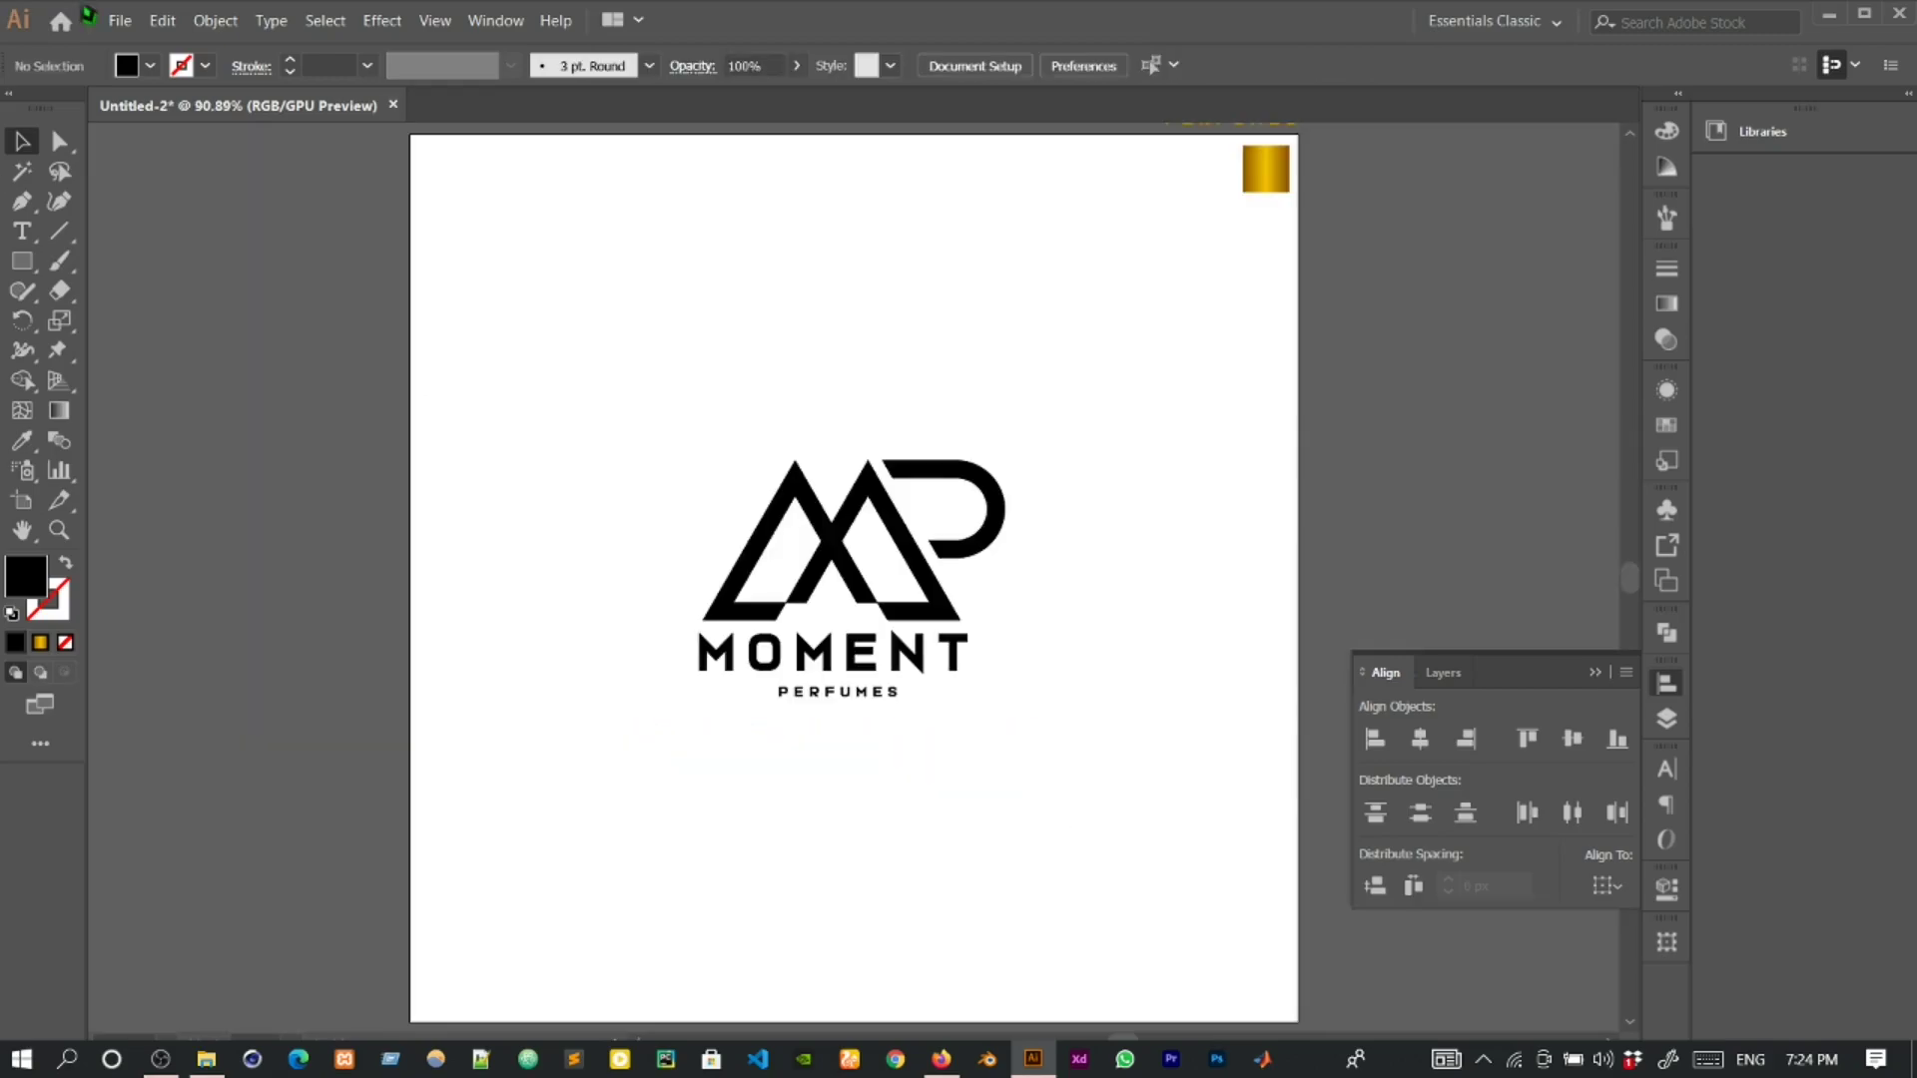
scroll(856, 708, "up", 3)
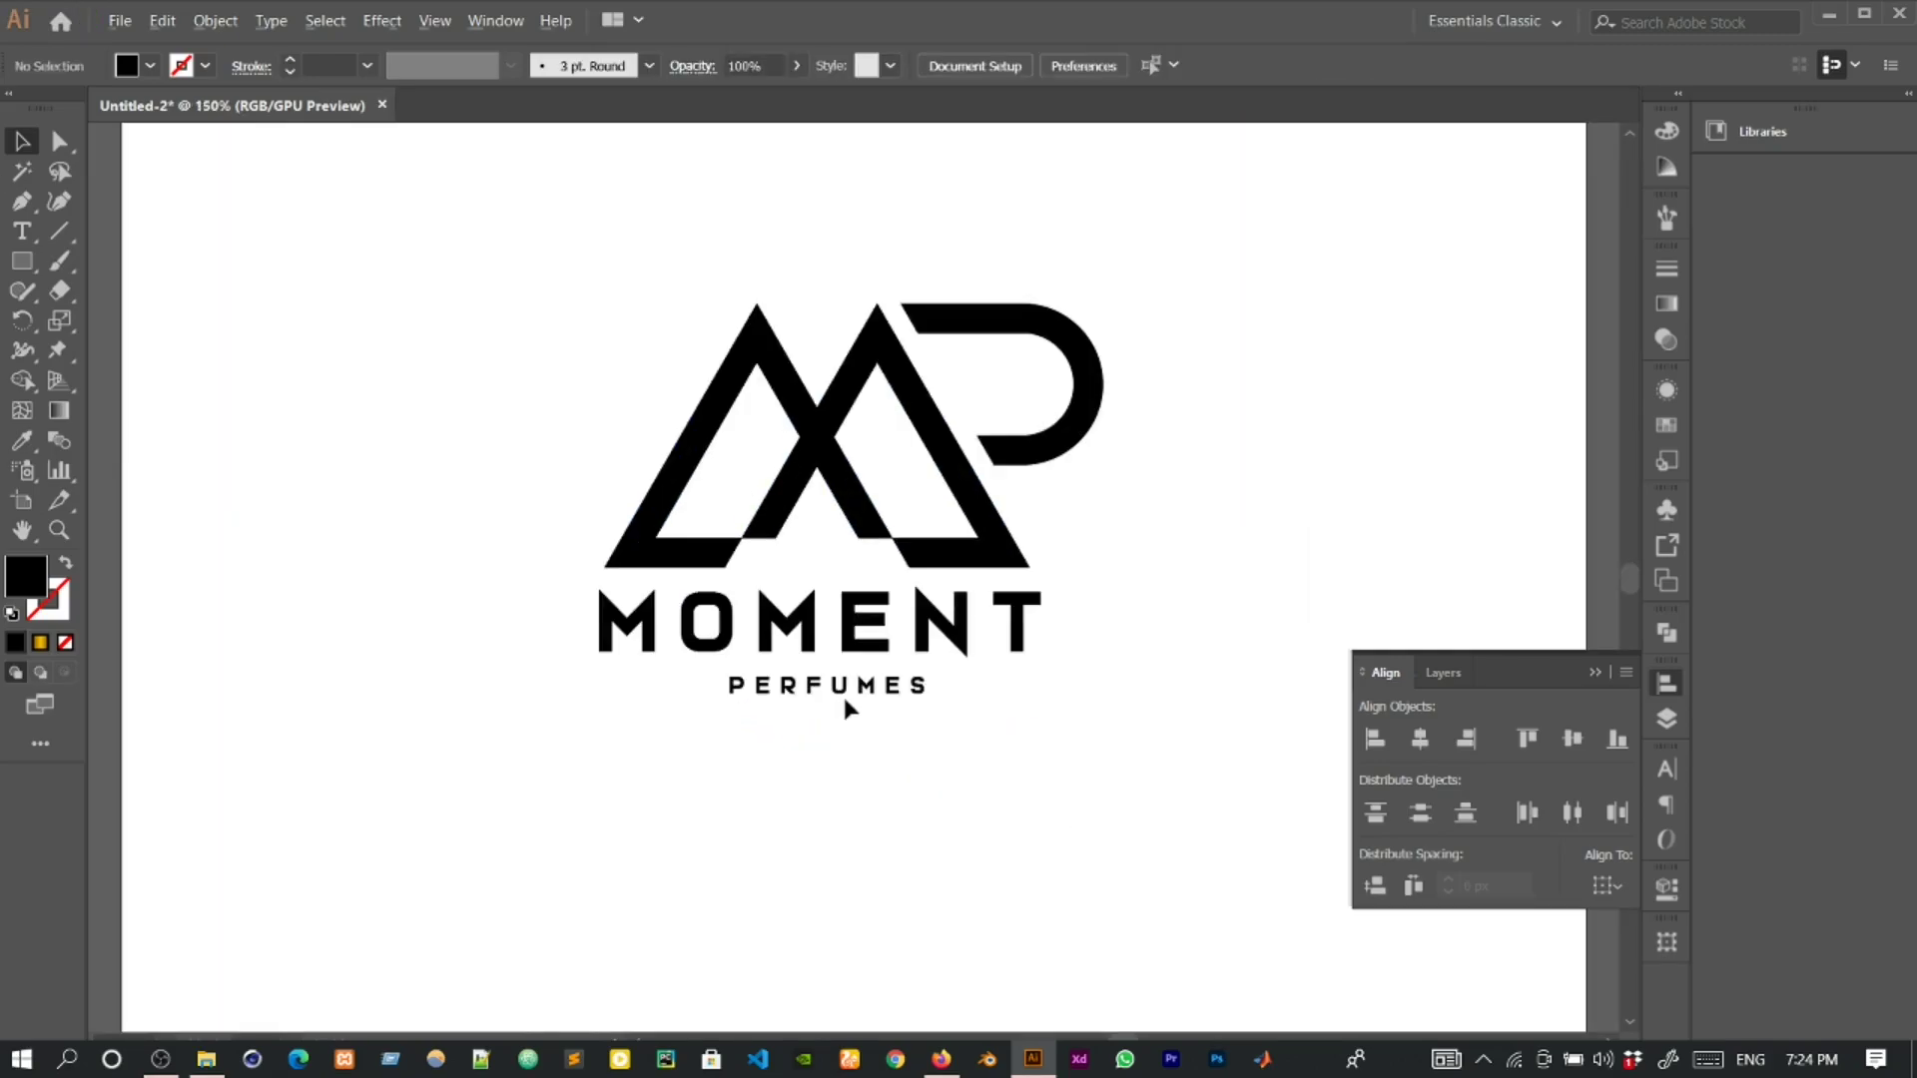
left_click(927, 689)
Convert the MOMENT and PERFUMES texts to outlines and deselect them.
left_click_drag(936, 697, 555, 607)
right_click(715, 623)
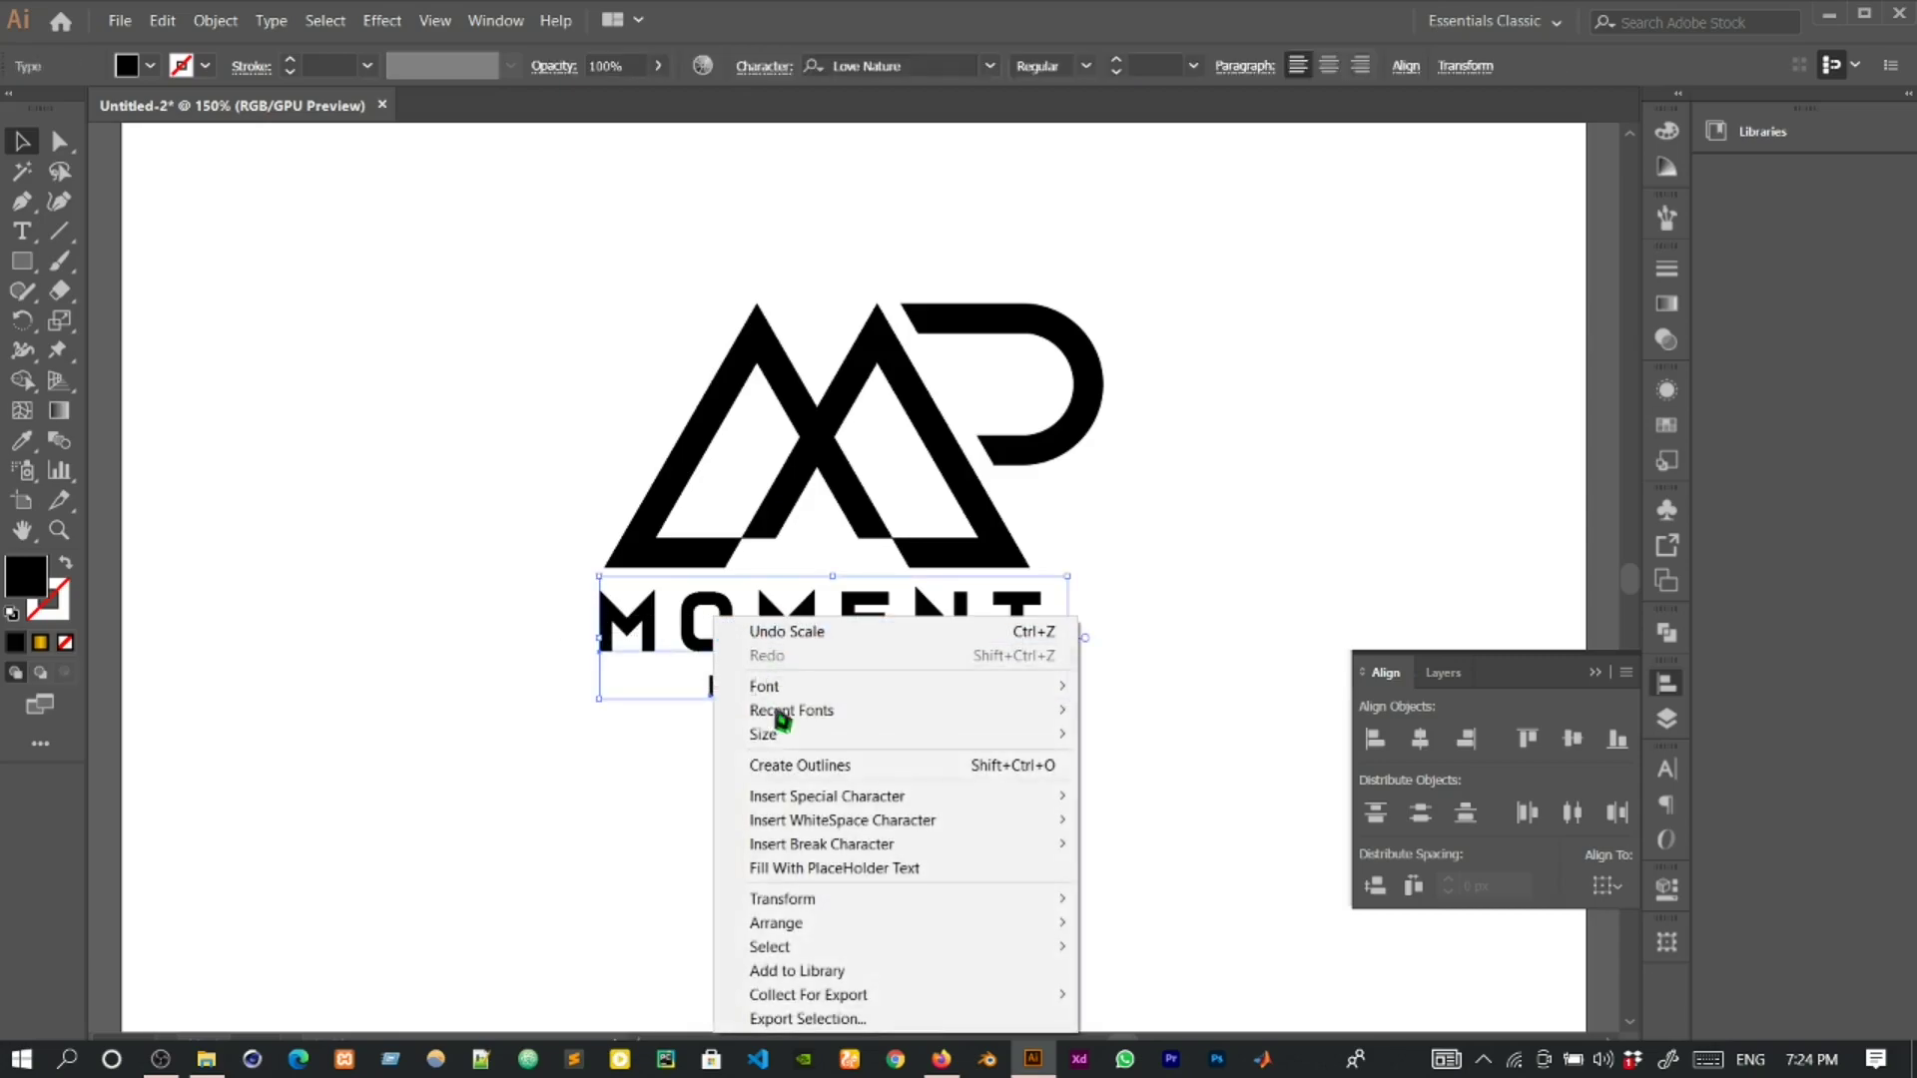
left_click(804, 766)
left_click(1047, 856)
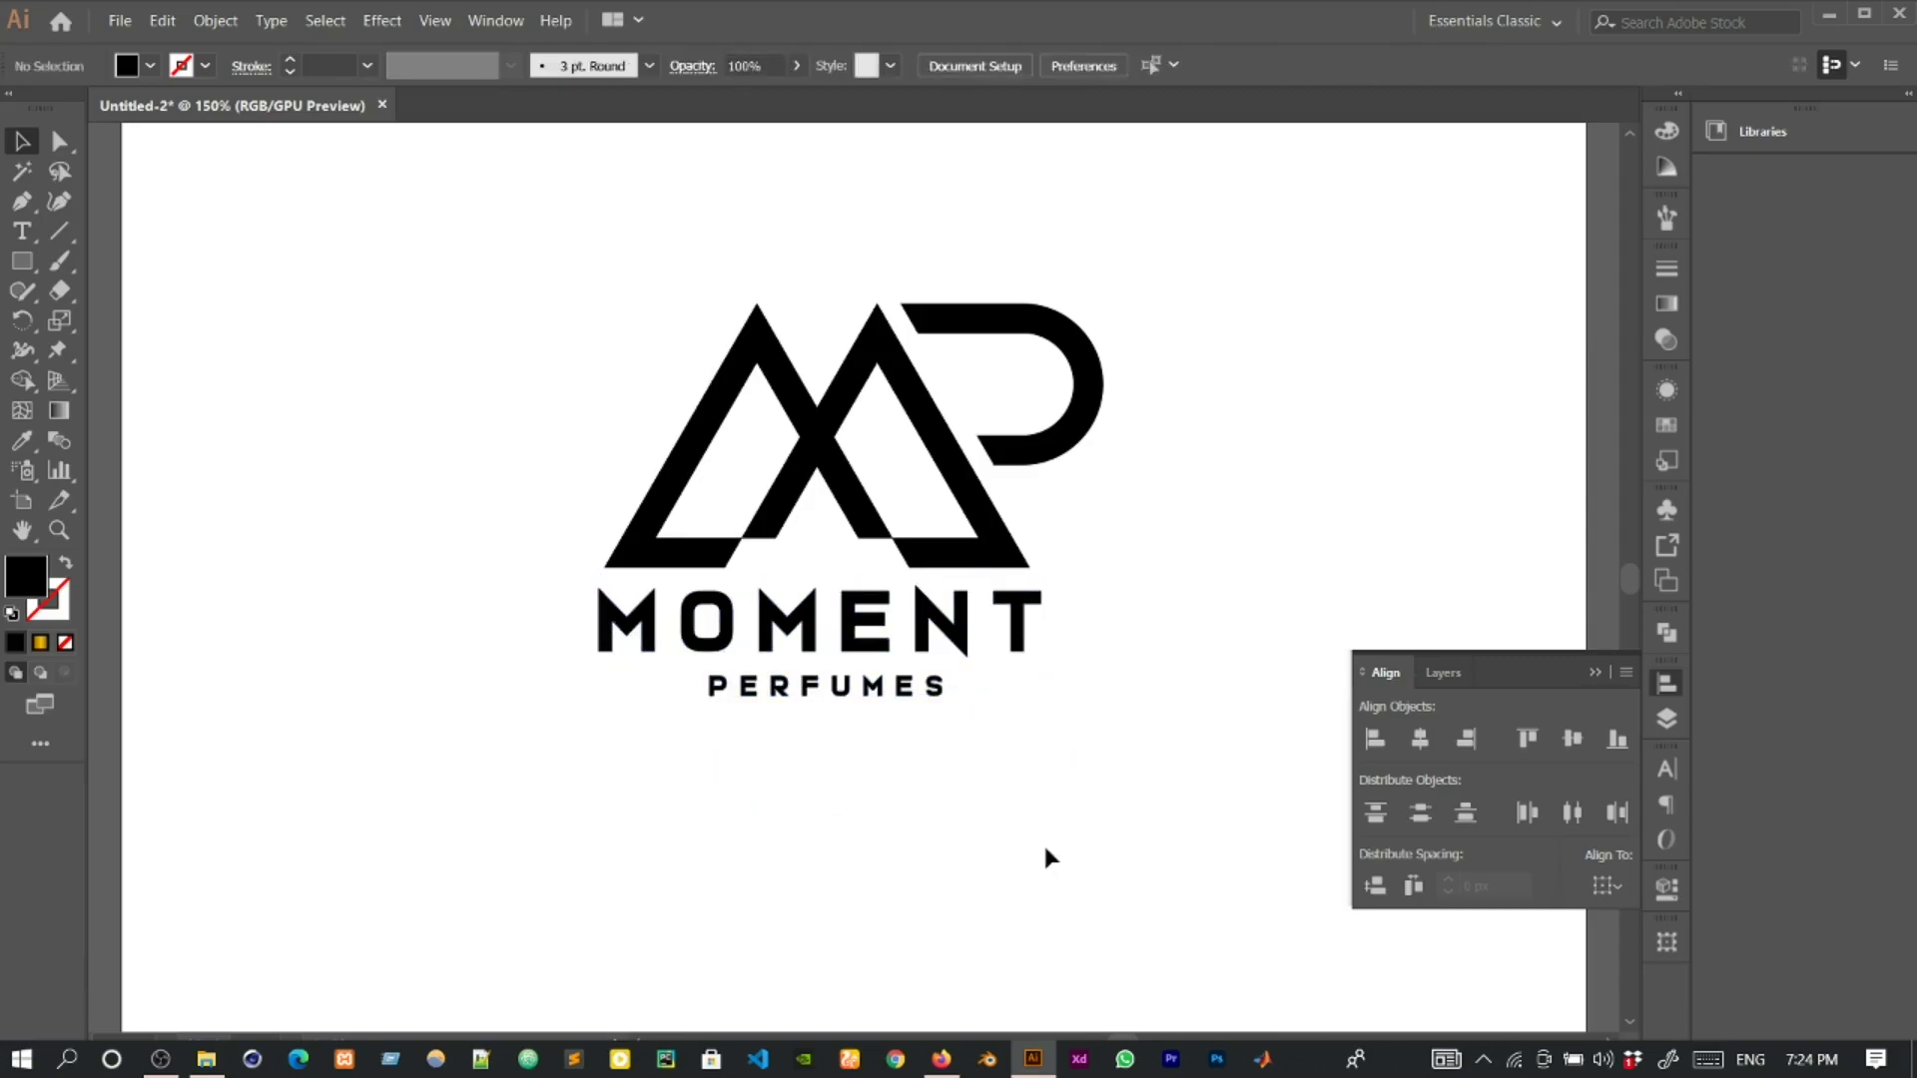
Fill the MP monogram with the gold gradient sampled from the swatch square using the Eyedropper.
key("ctrl+0")
left_click_drag(1017, 764, 789, 729)
left_click(904, 531)
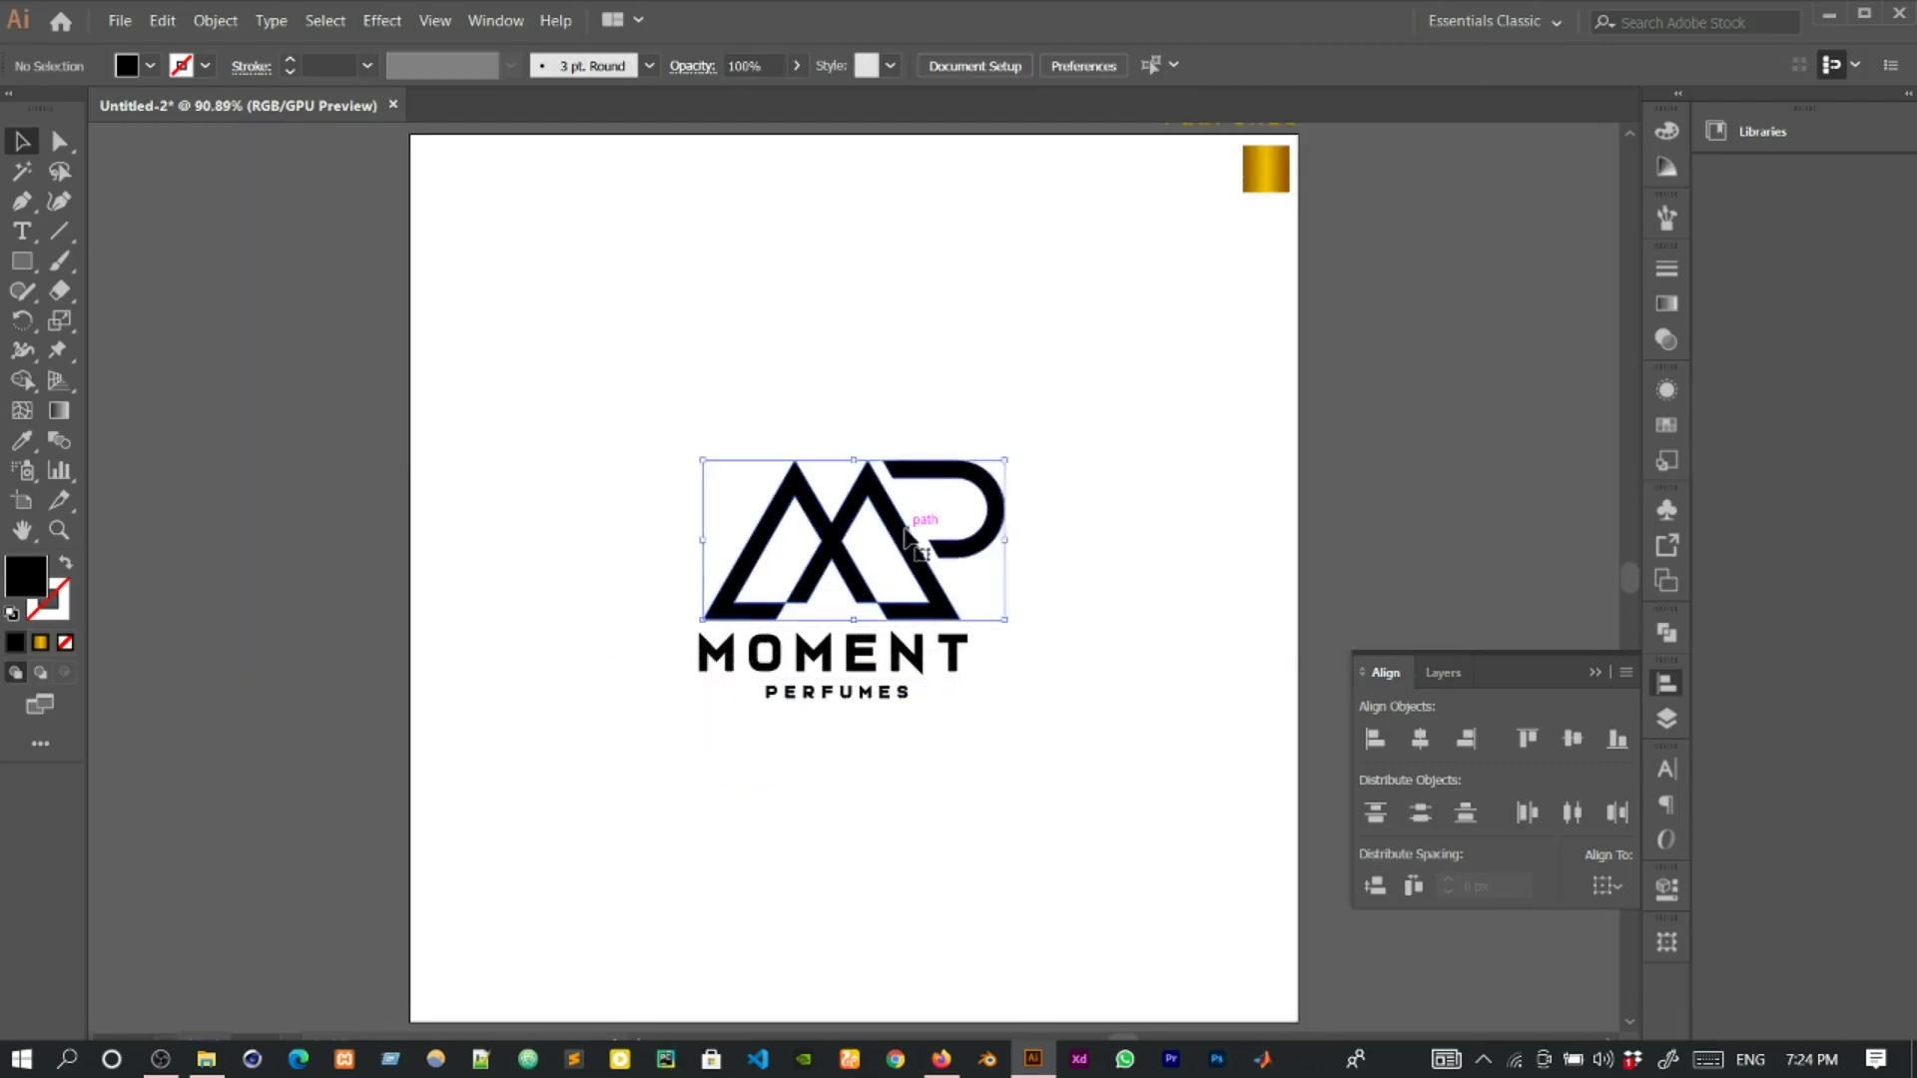
left_click(22, 440)
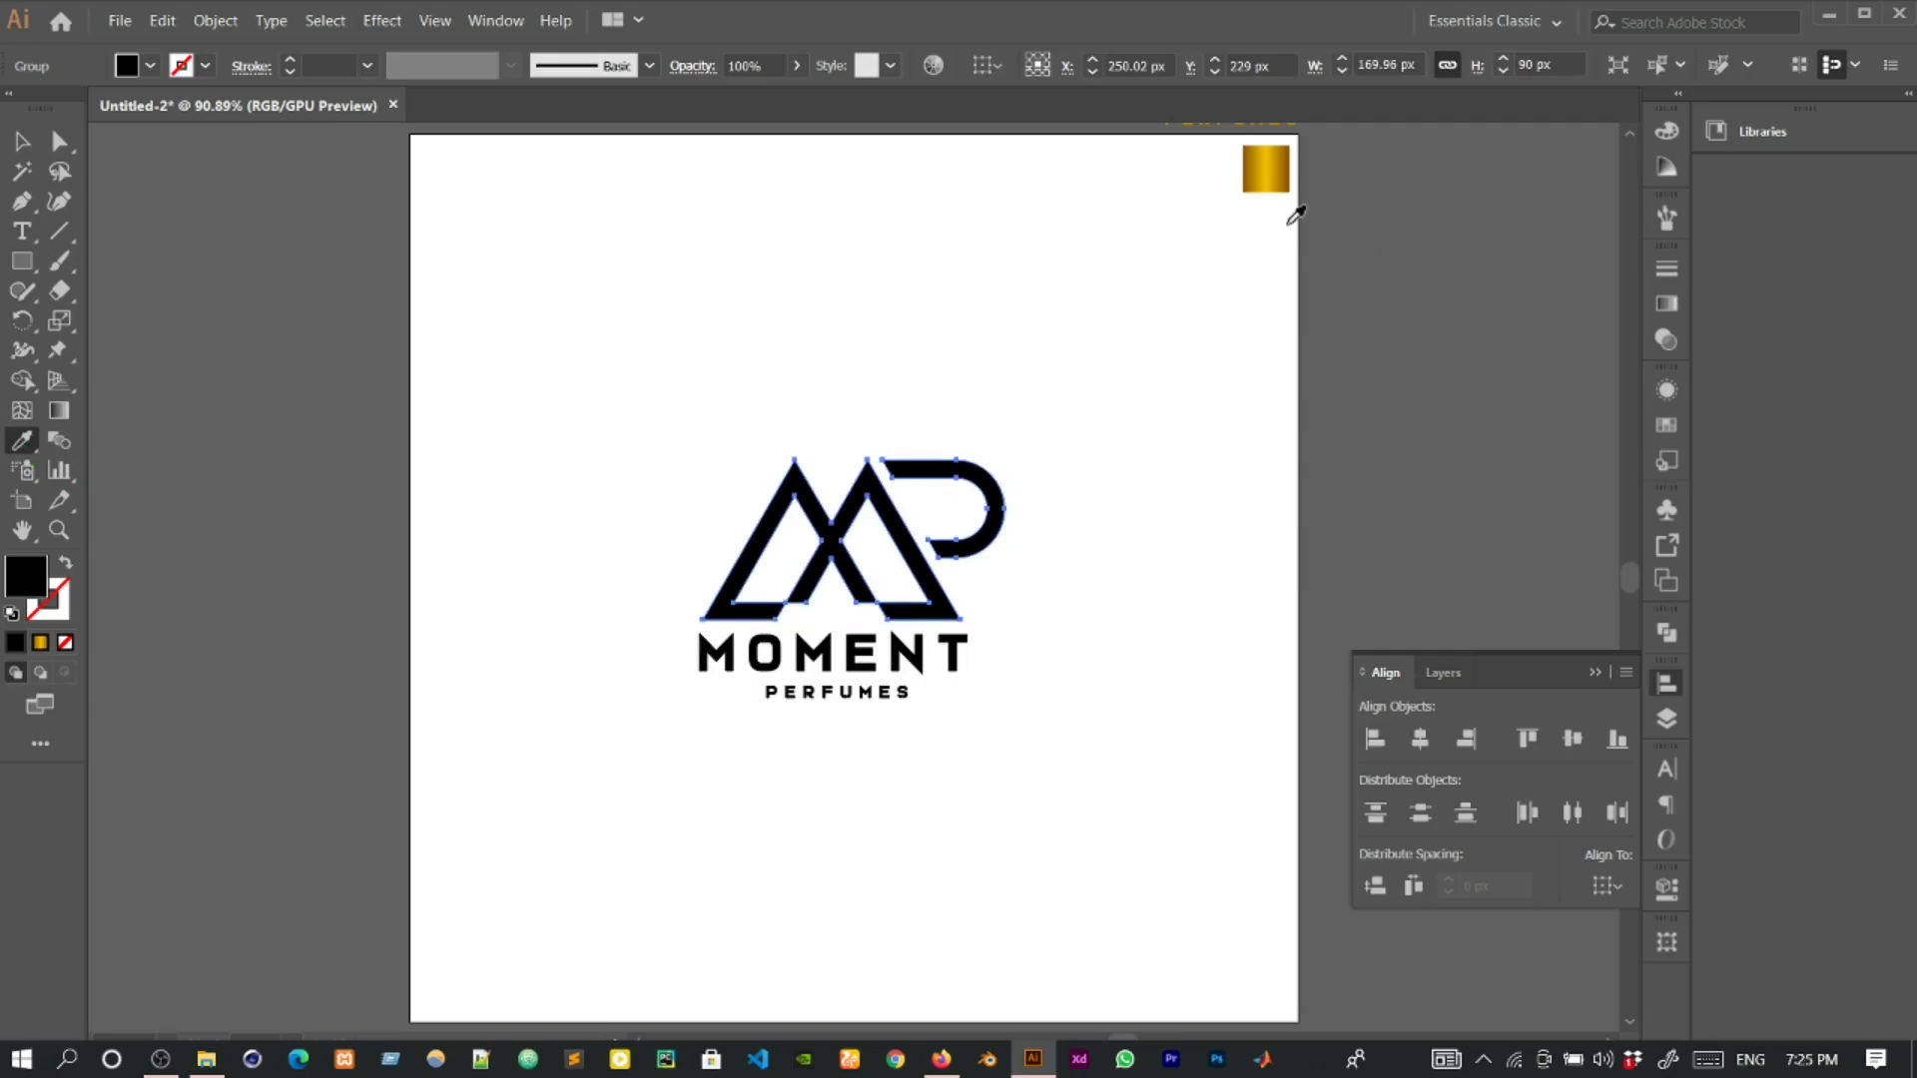
left_click(1273, 151)
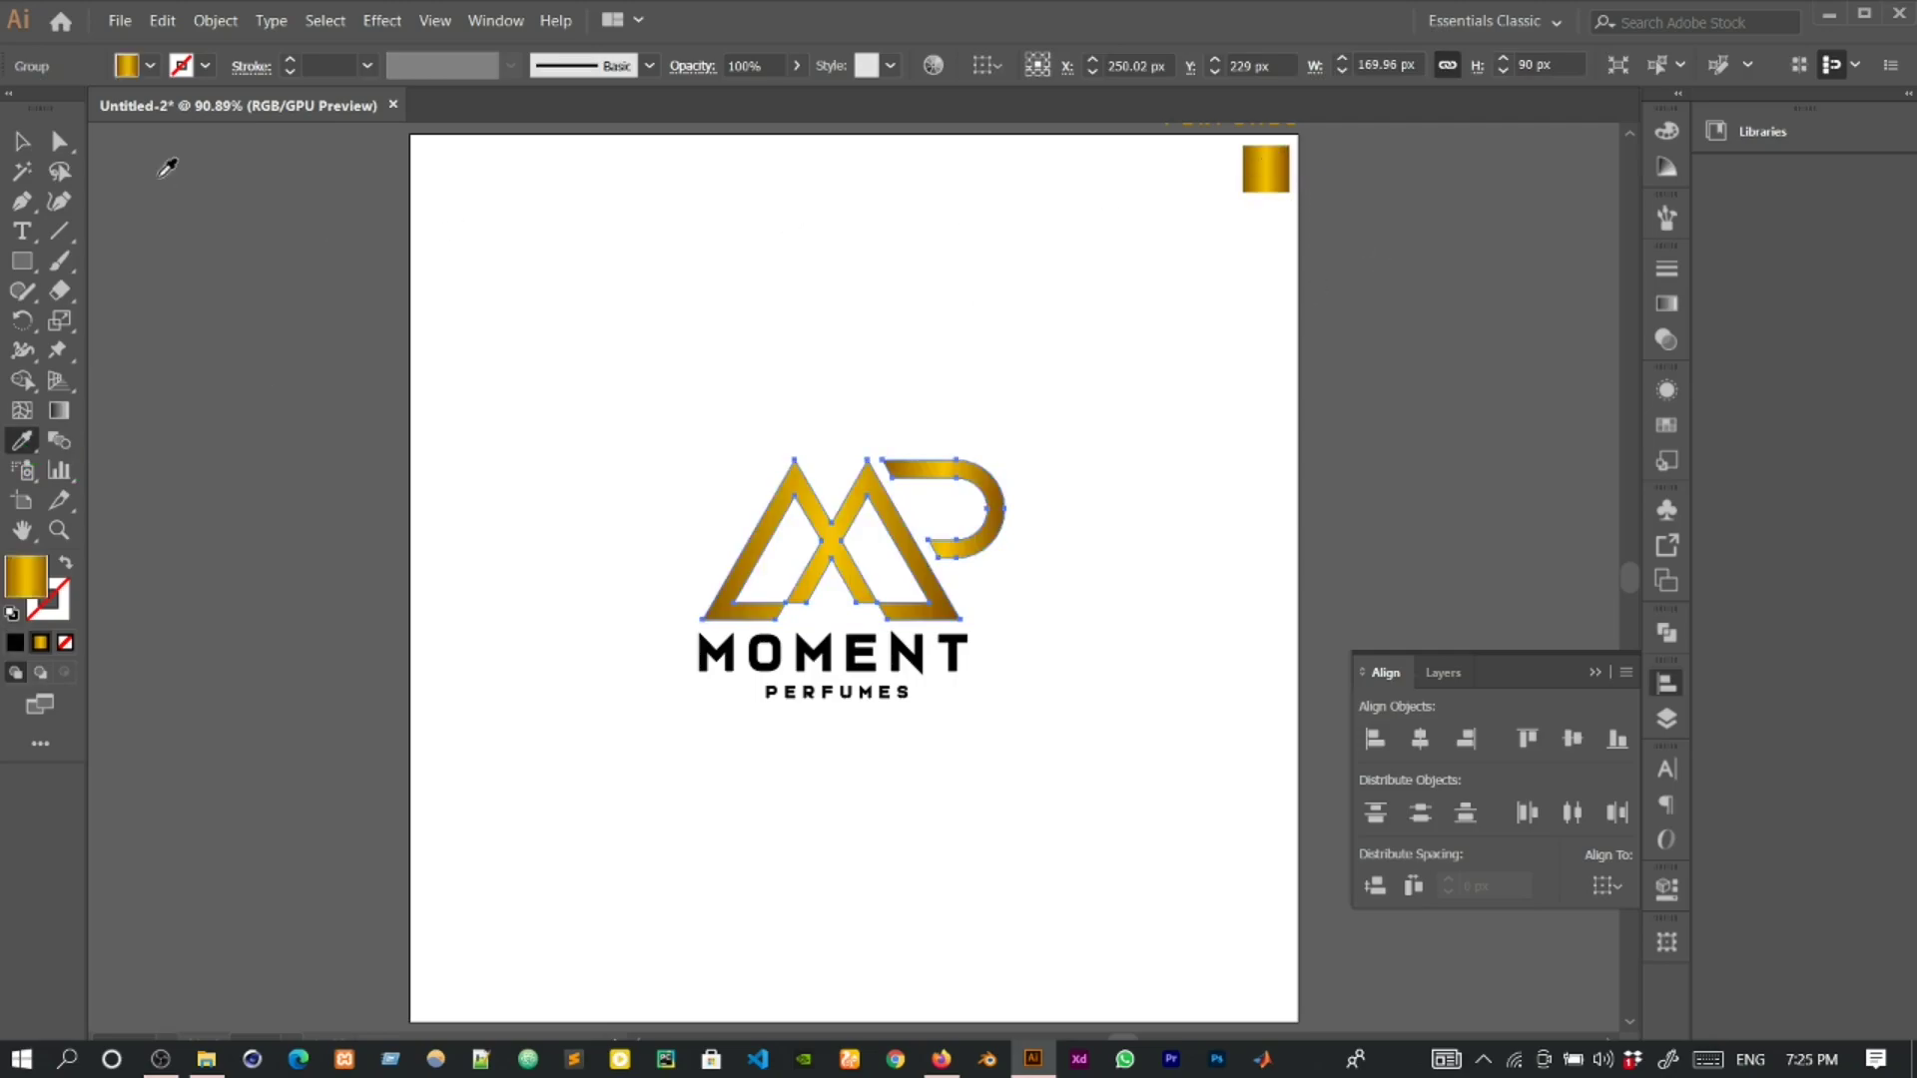
Apply the swatch square's gold gradient to the outlined MOMENT and PERFUMES lettering as well, and deselect it.
left_click(22, 141)
left_click_drag(741, 696, 655, 645)
left_click(24, 442)
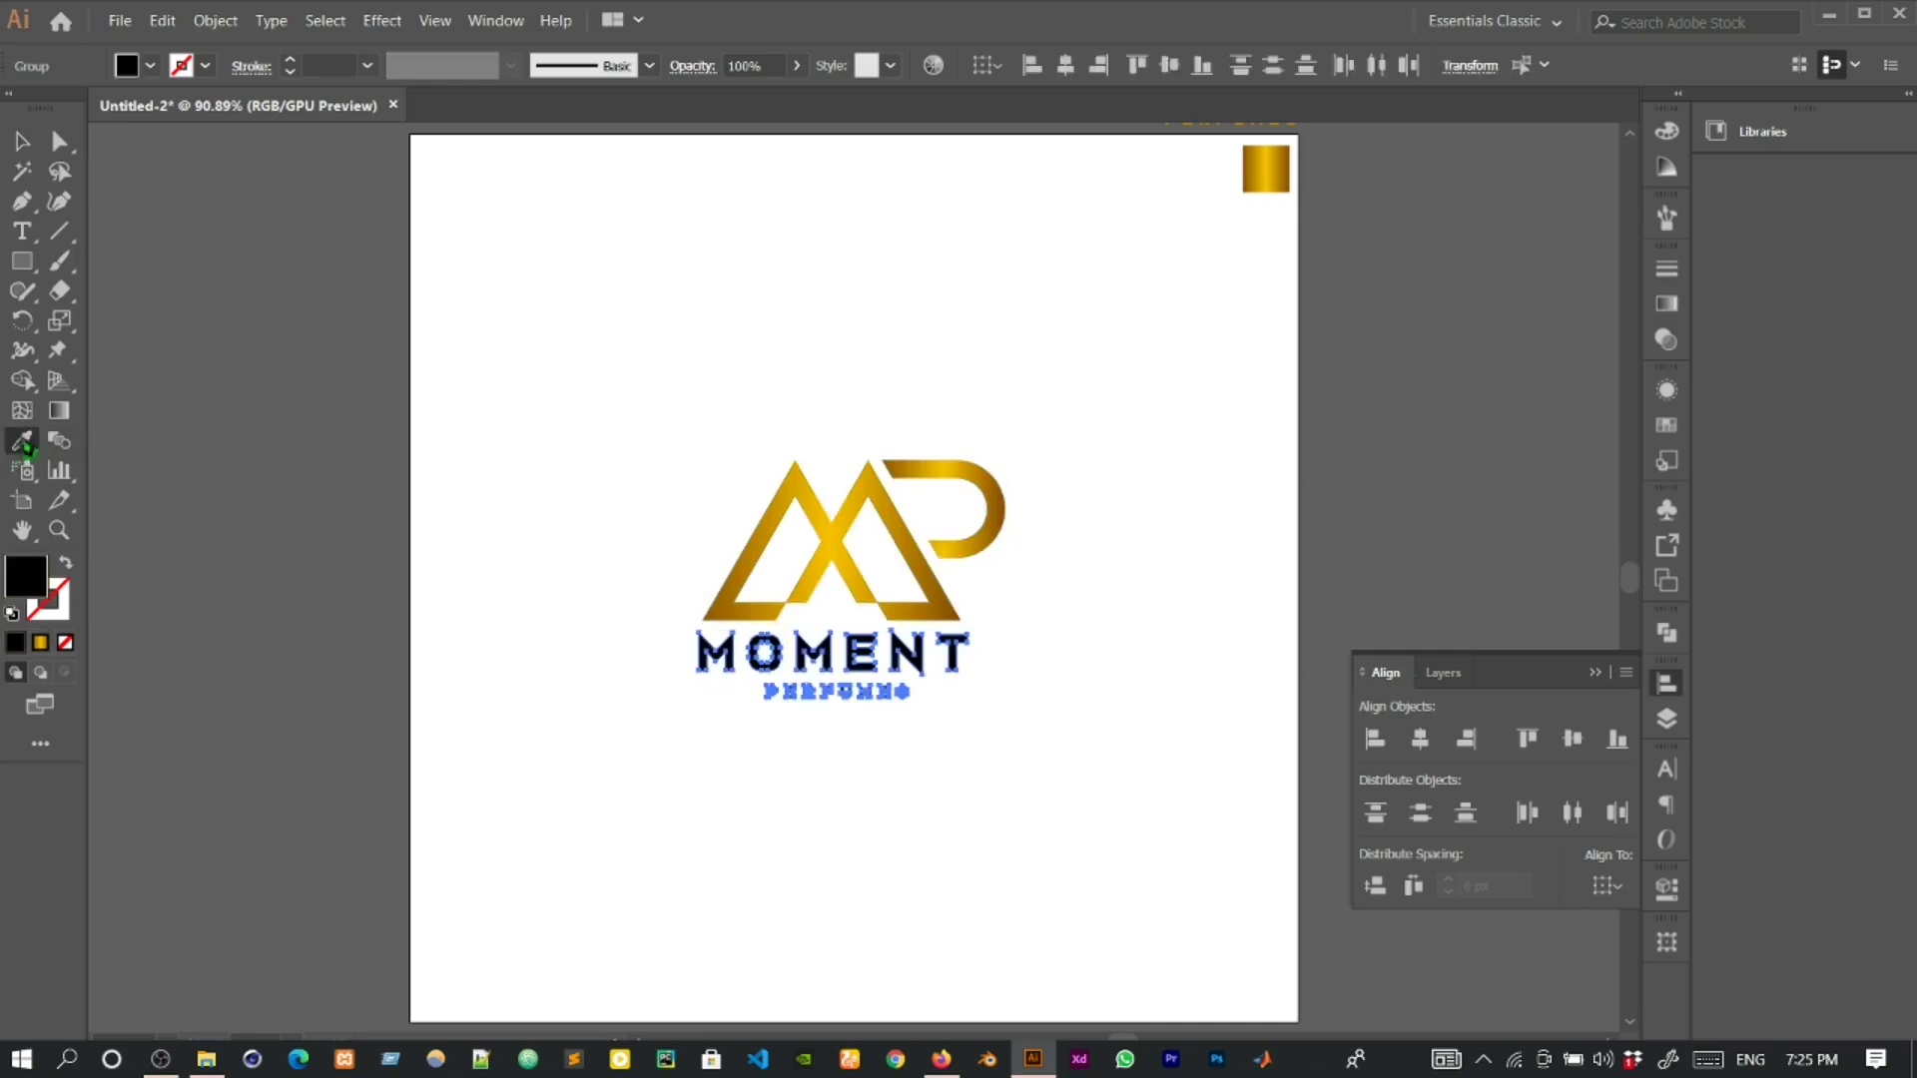
left_click(1274, 156)
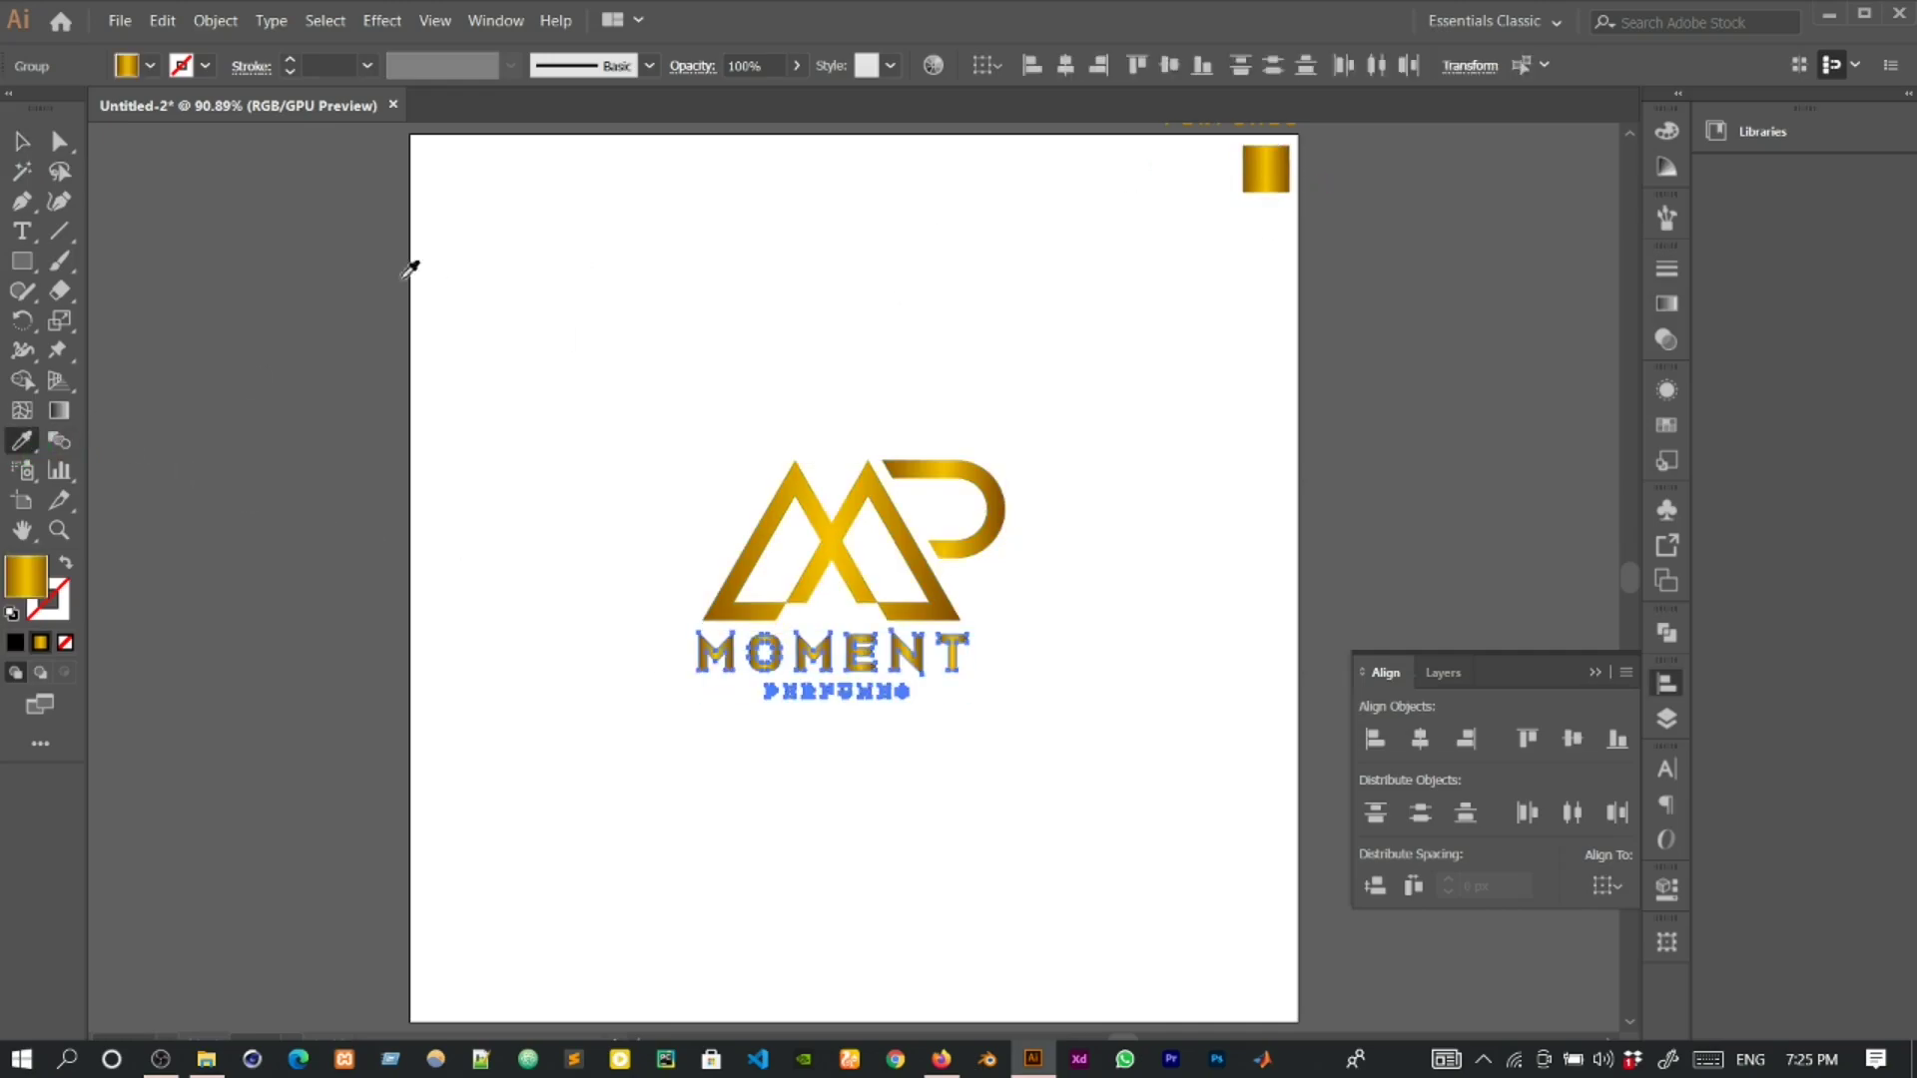
key("v")
left_click(842, 814)
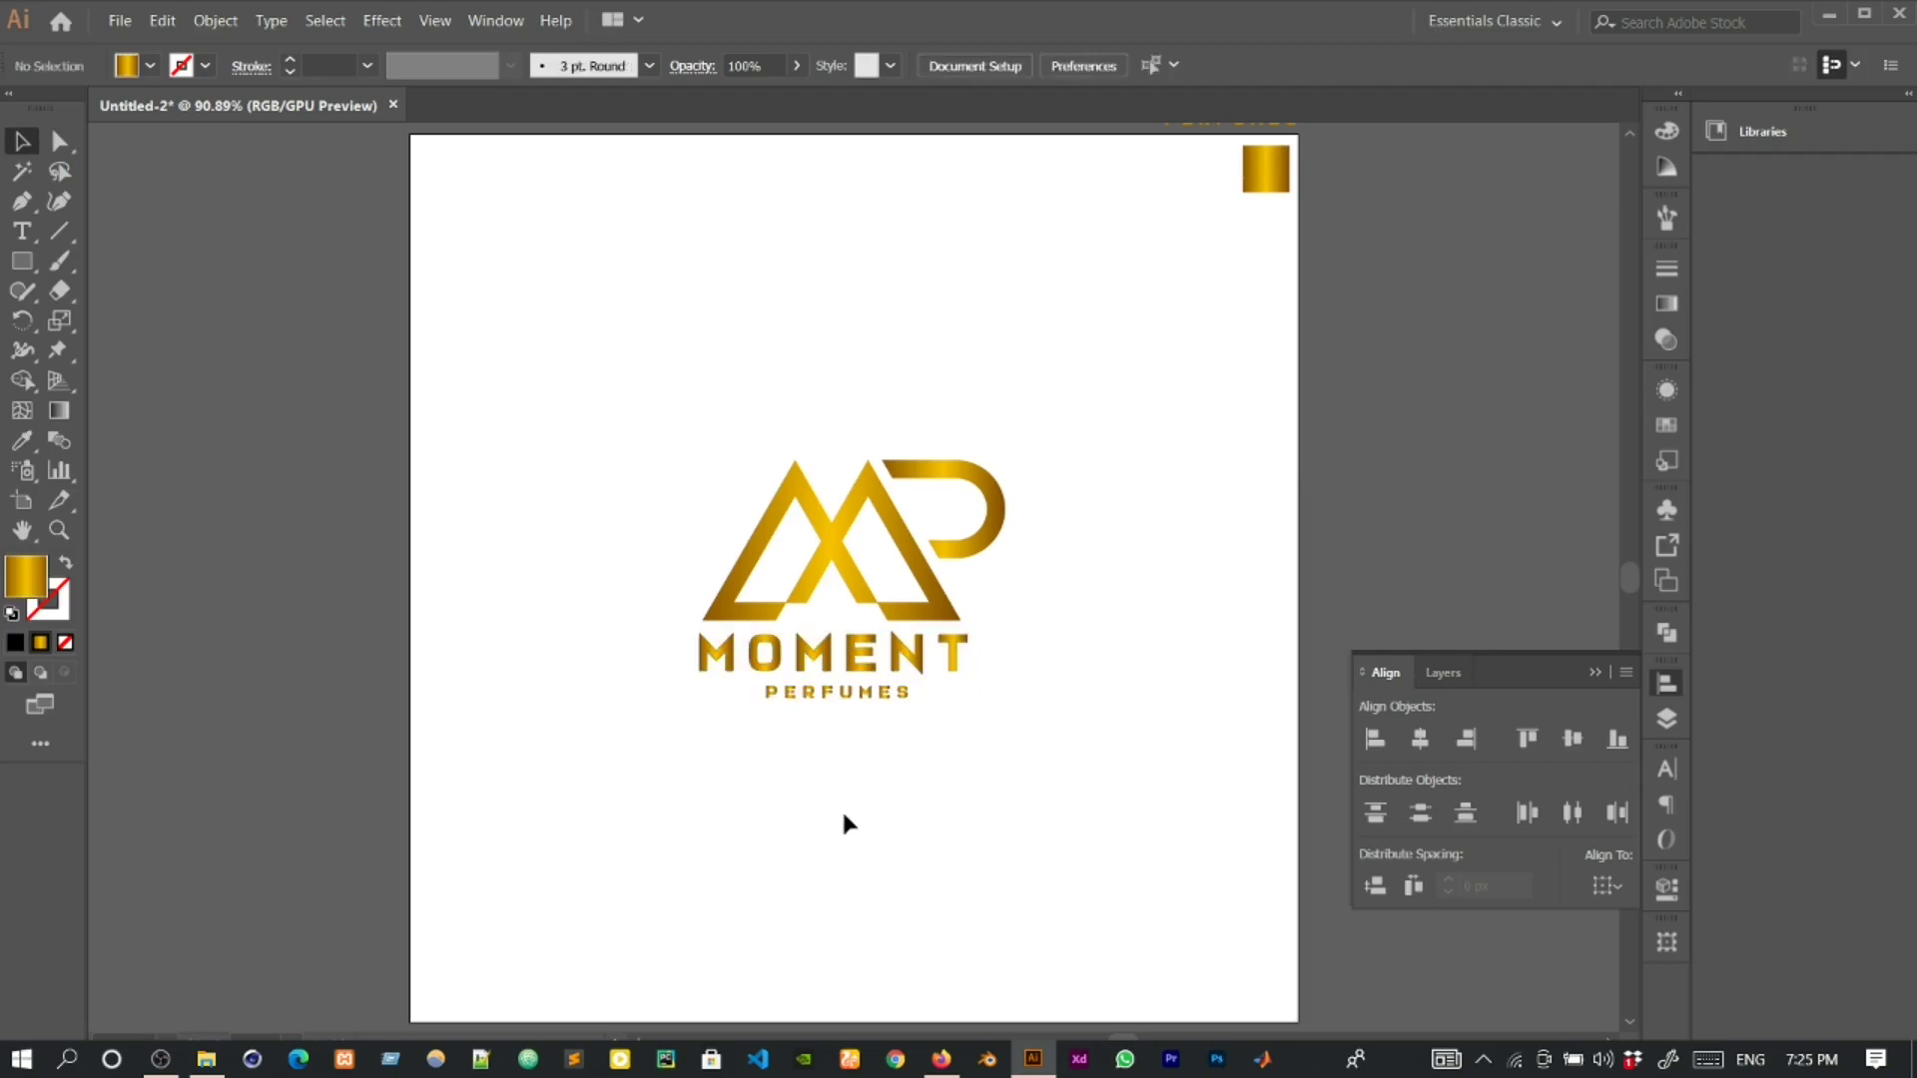
Group the monogram with both text lines, and move the gold swatch square off the artboard beside its upper edge.
left_click_drag(1025, 414, 635, 734)
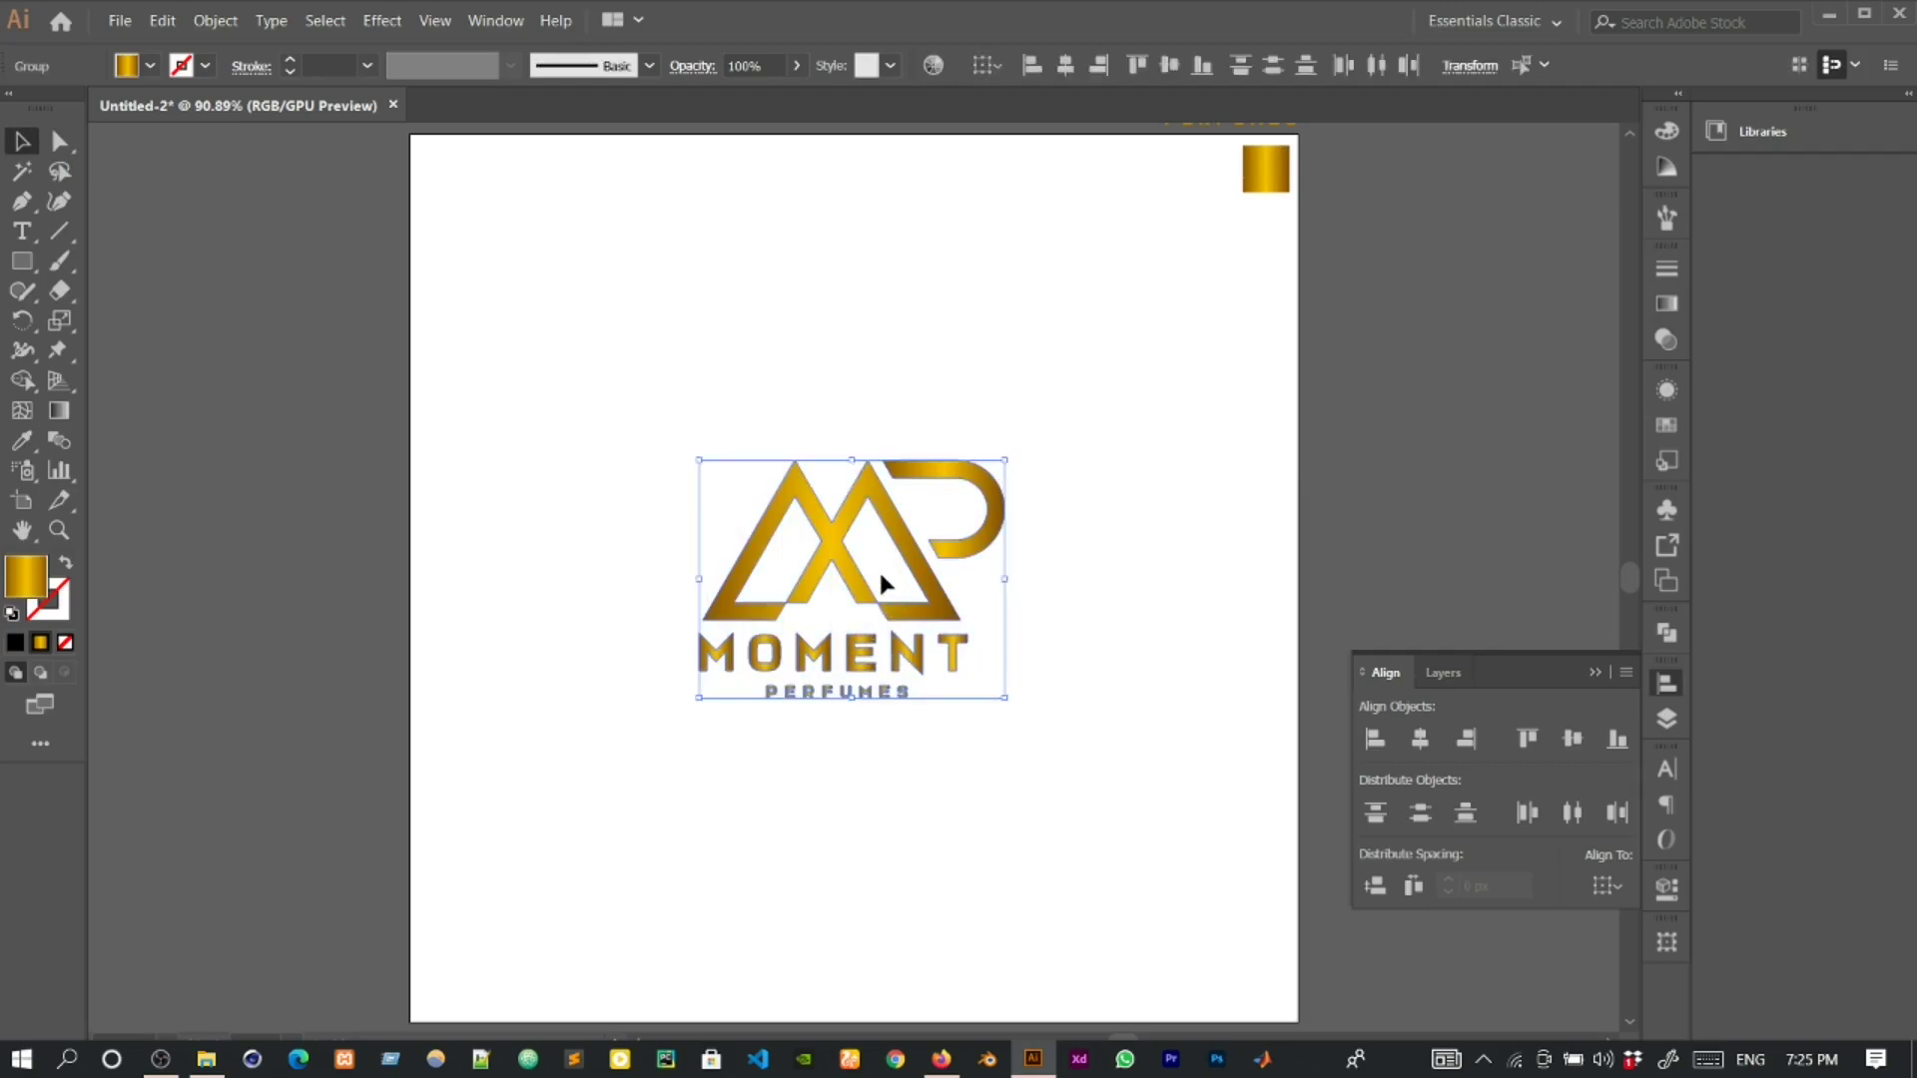
key("ctrl+h")
left_click(1668, 683)
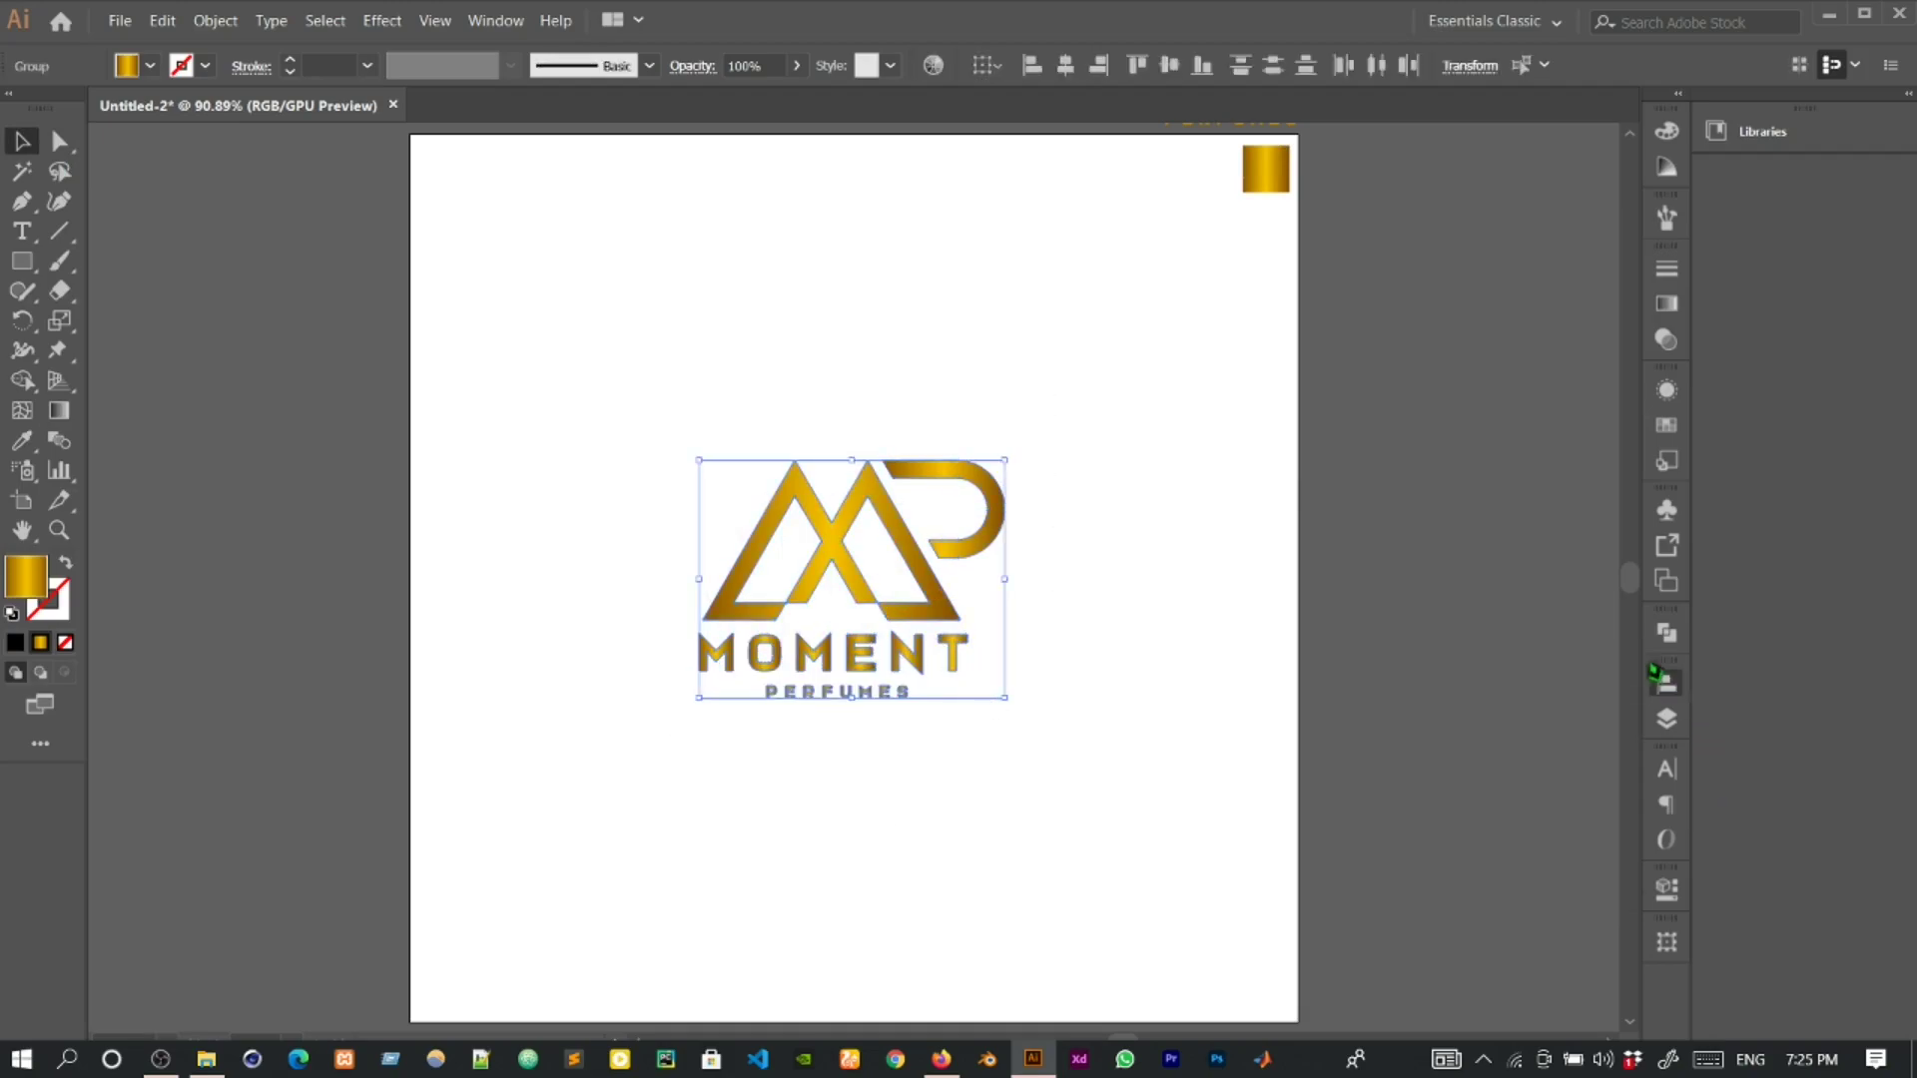
scroll(1288, 429, "down", 1)
left_click_drag(1281, 258, 1357, 228)
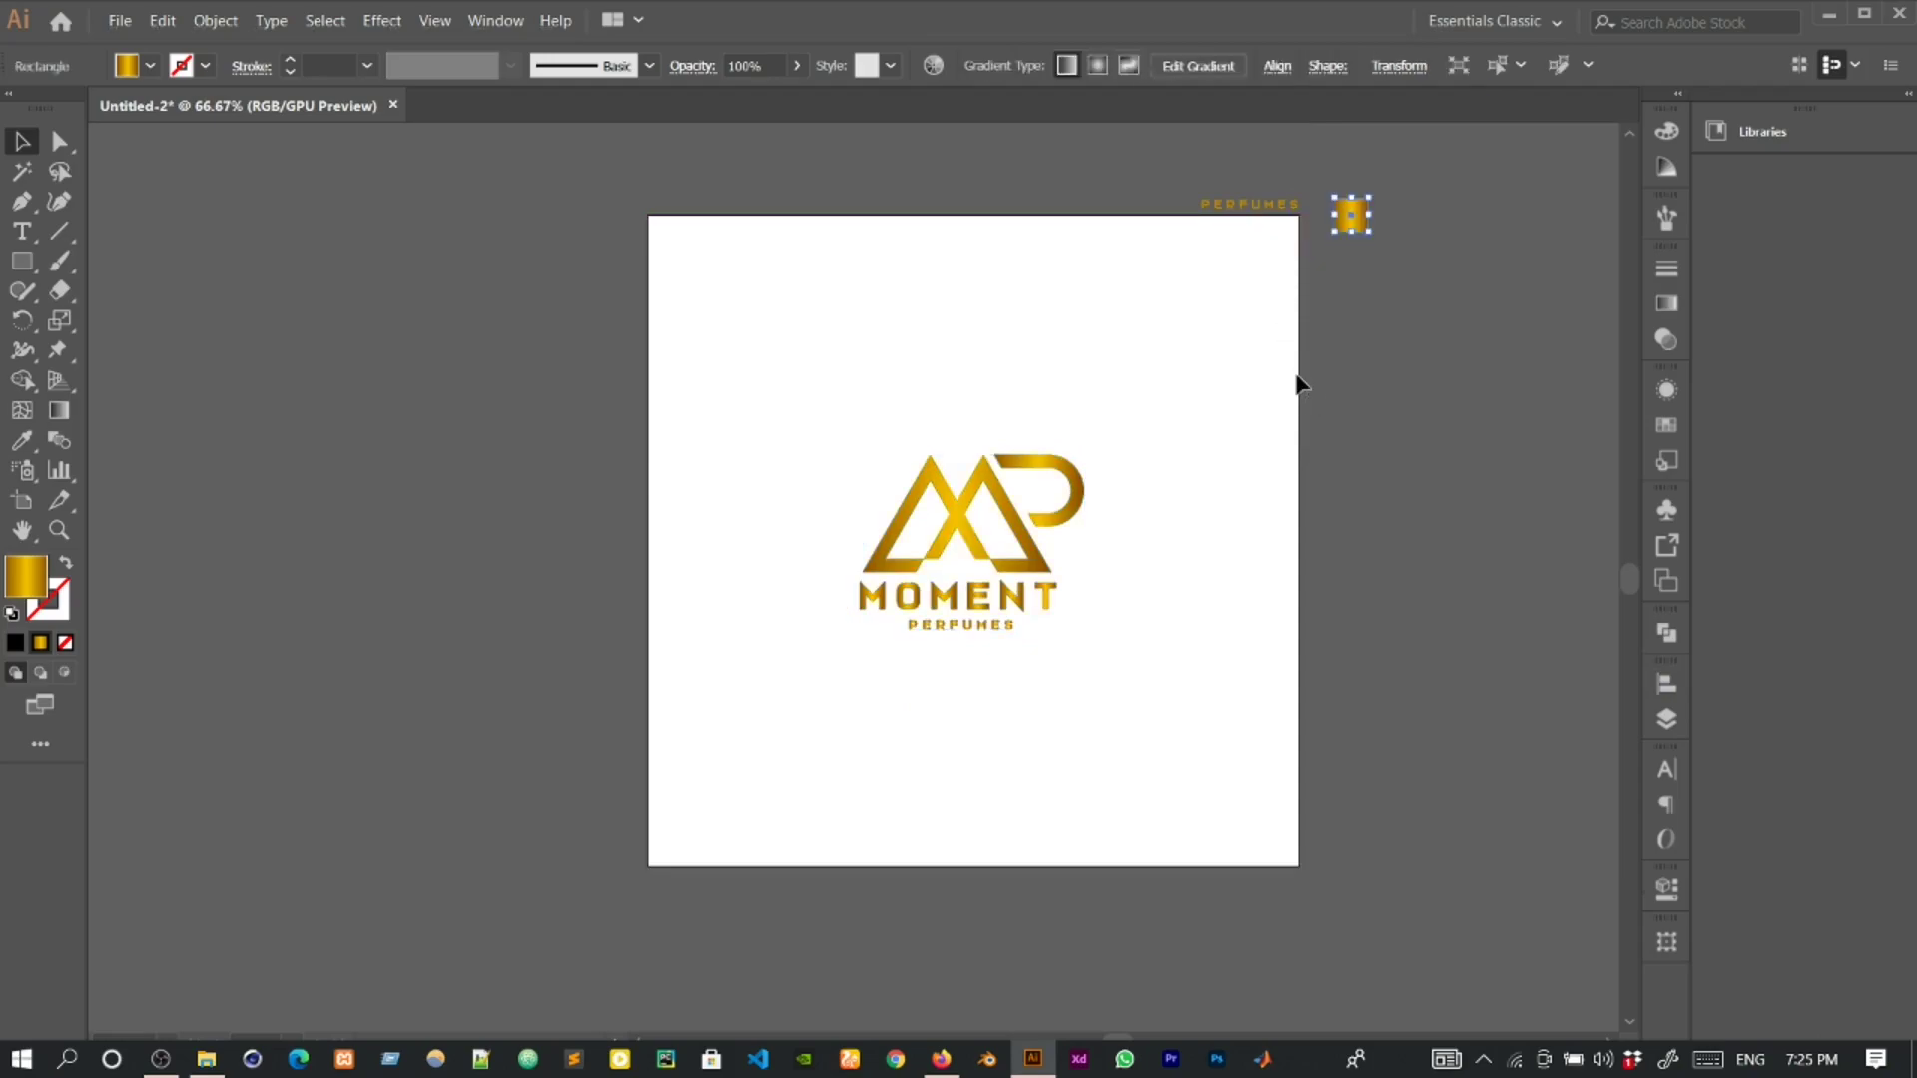
Draw a 500 × 500 px square covering the whole artboard, filled with black and without a stroke.
scroll(1297, 383, "up", 1)
left_click_drag(22, 261, 149, 264)
left_click_drag(409, 131, 1298, 1022)
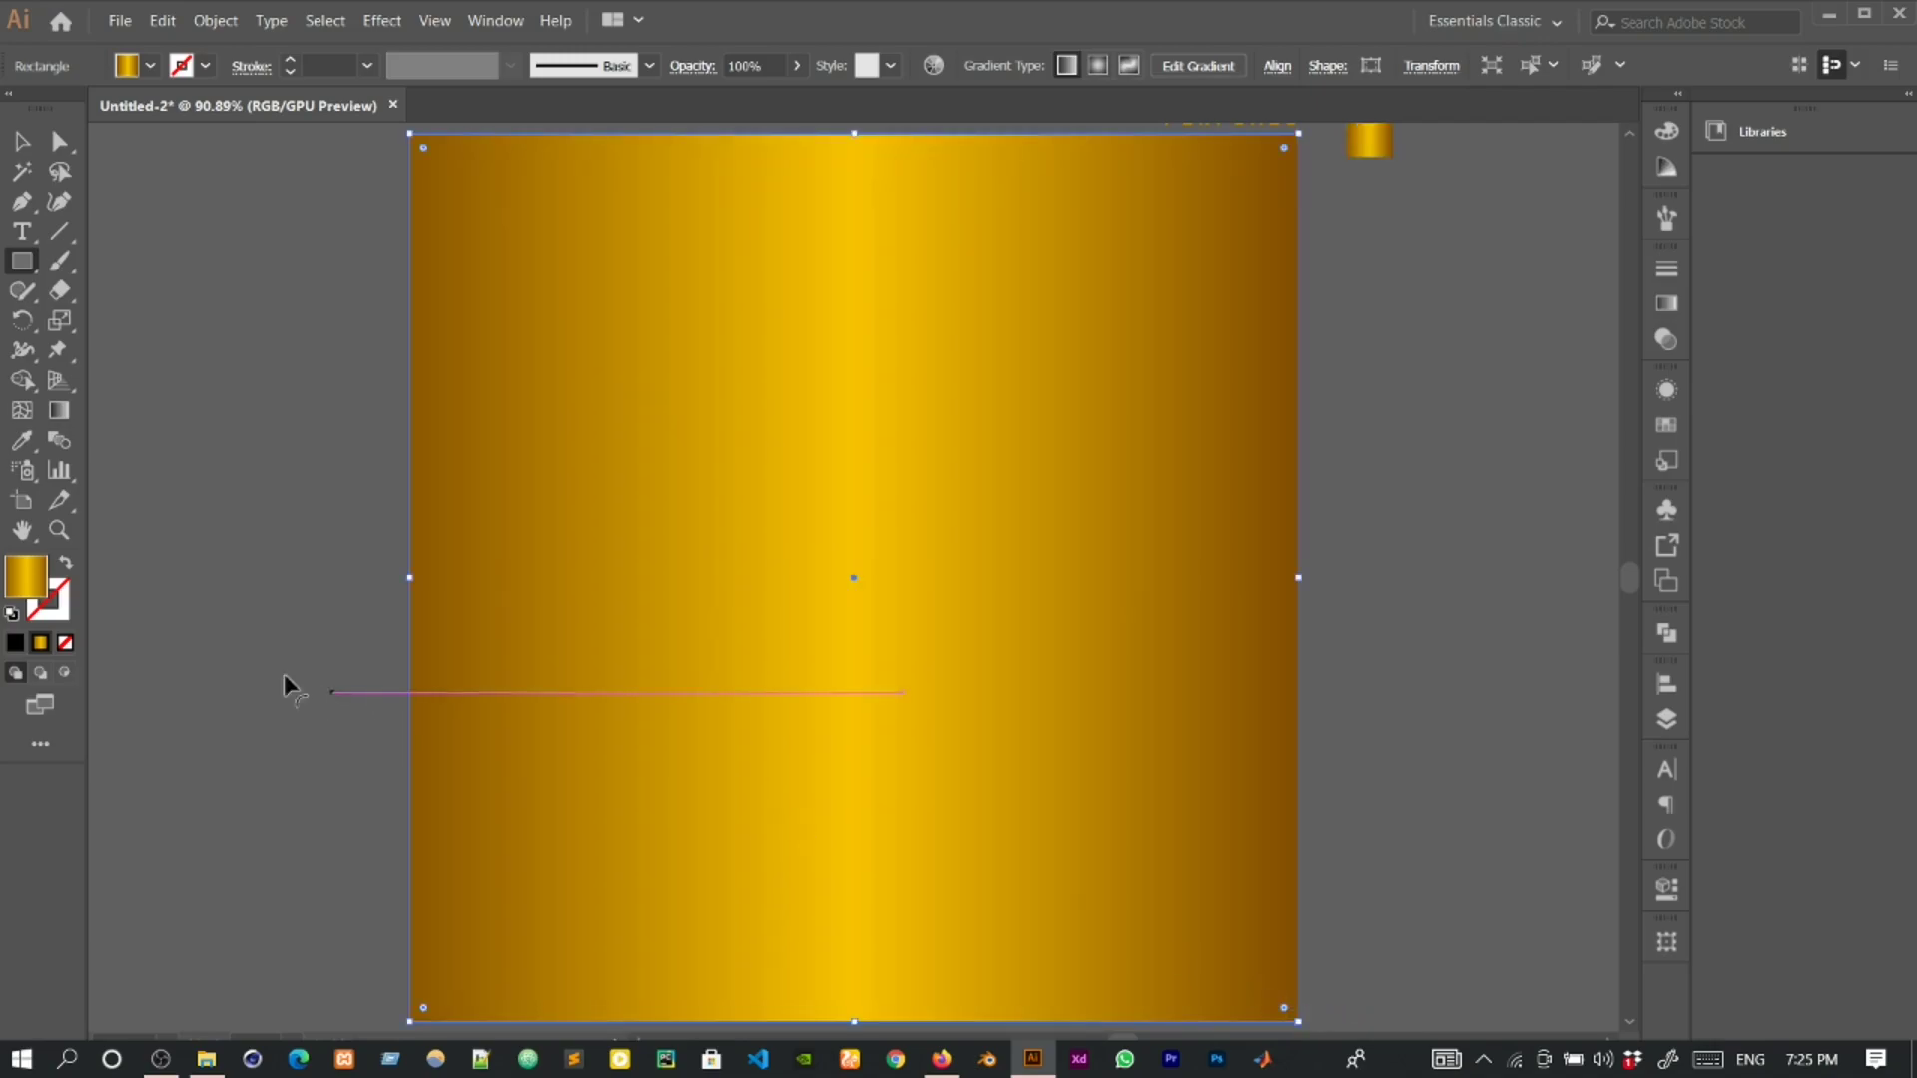
left_click(12, 616)
left_click(64, 566)
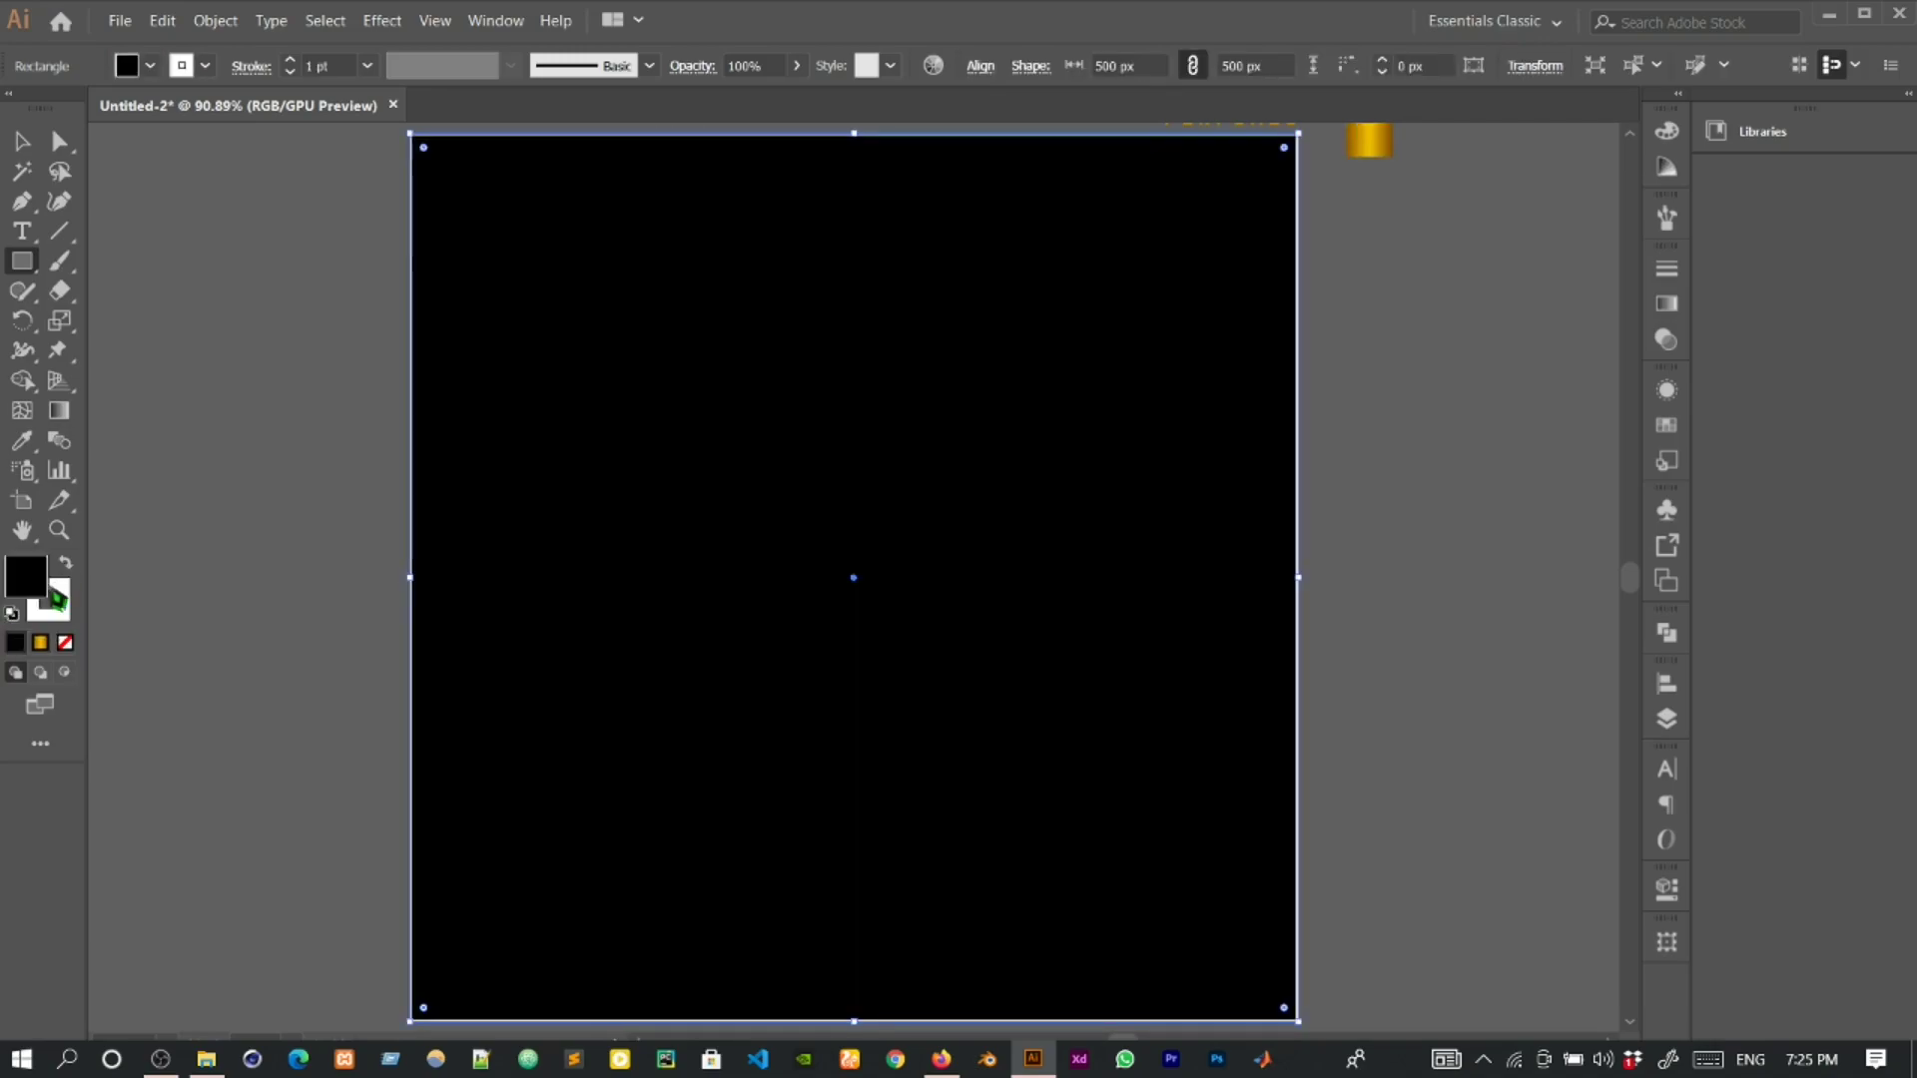
left_click(58, 599)
left_click(66, 644)
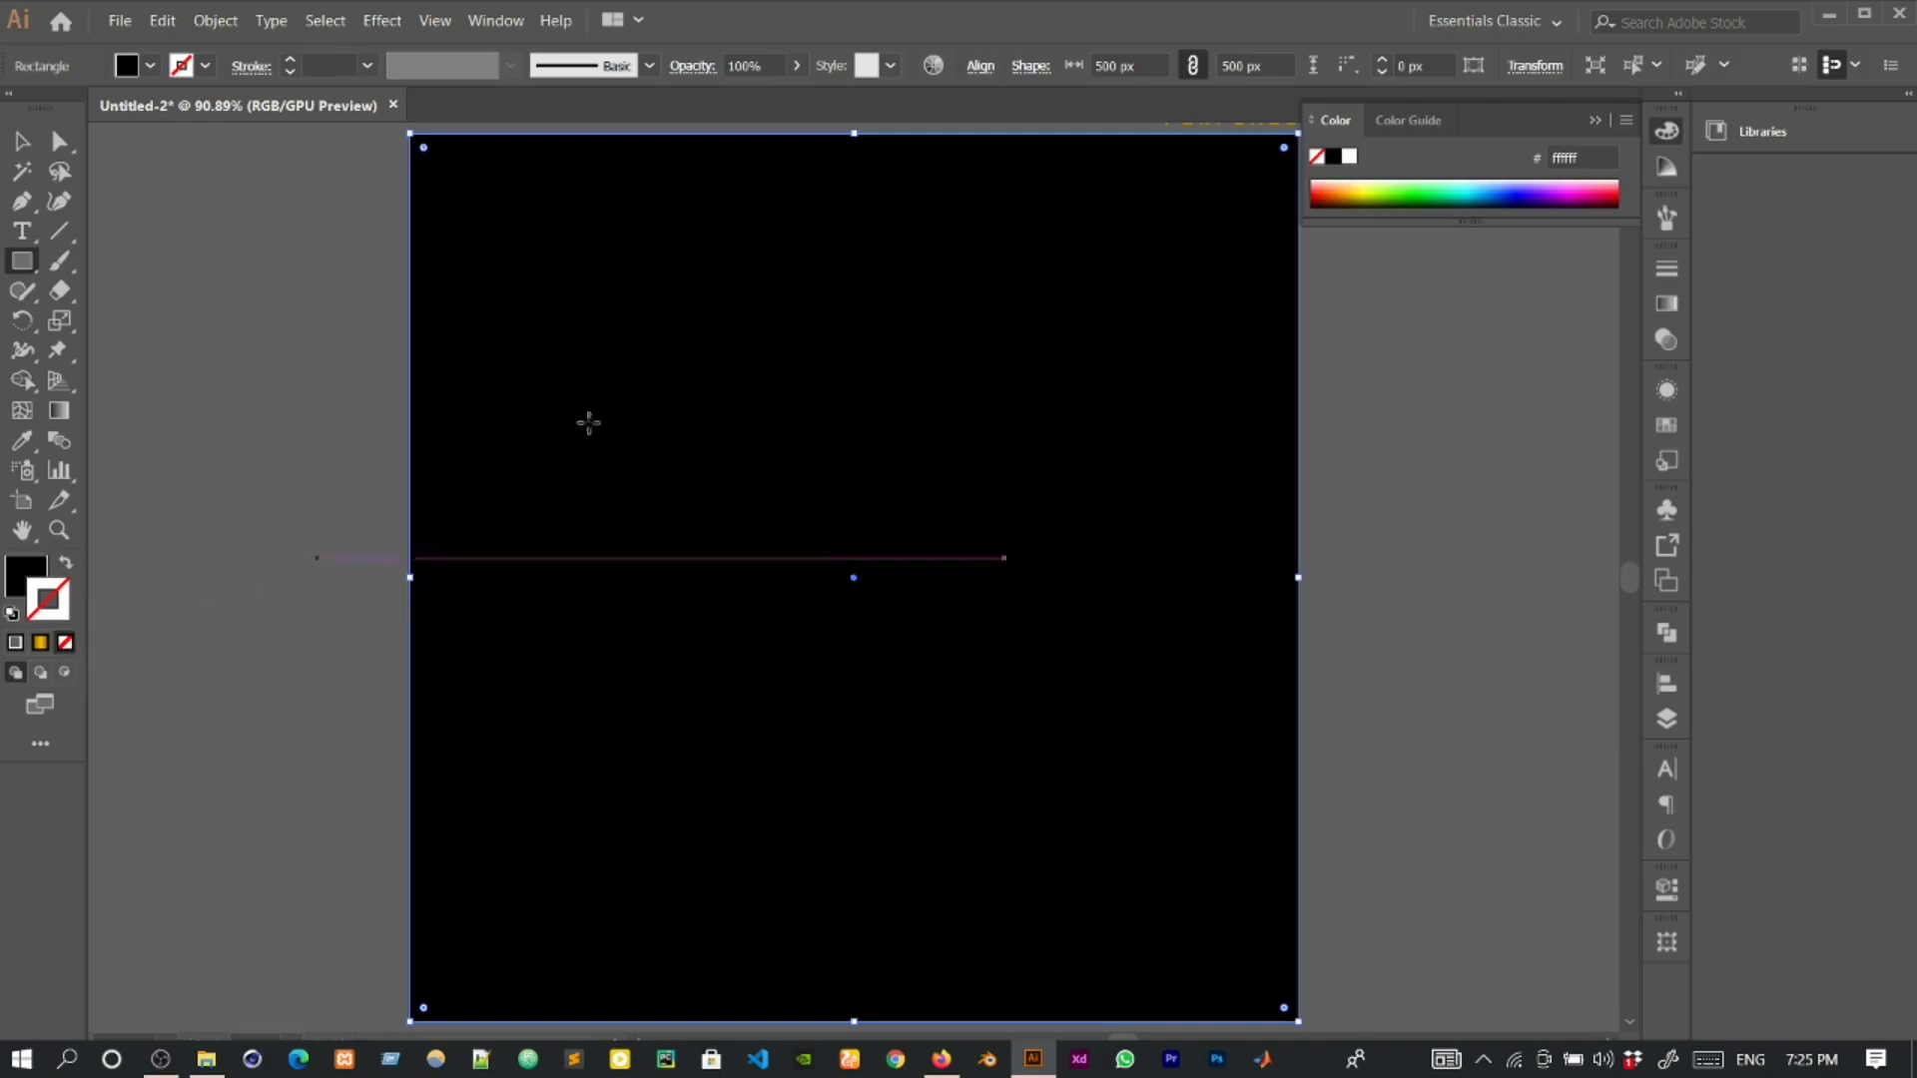
Send the black square to the back, behind the gold logo, and deselect it.
left_click(22, 141)
right_click(413, 229)
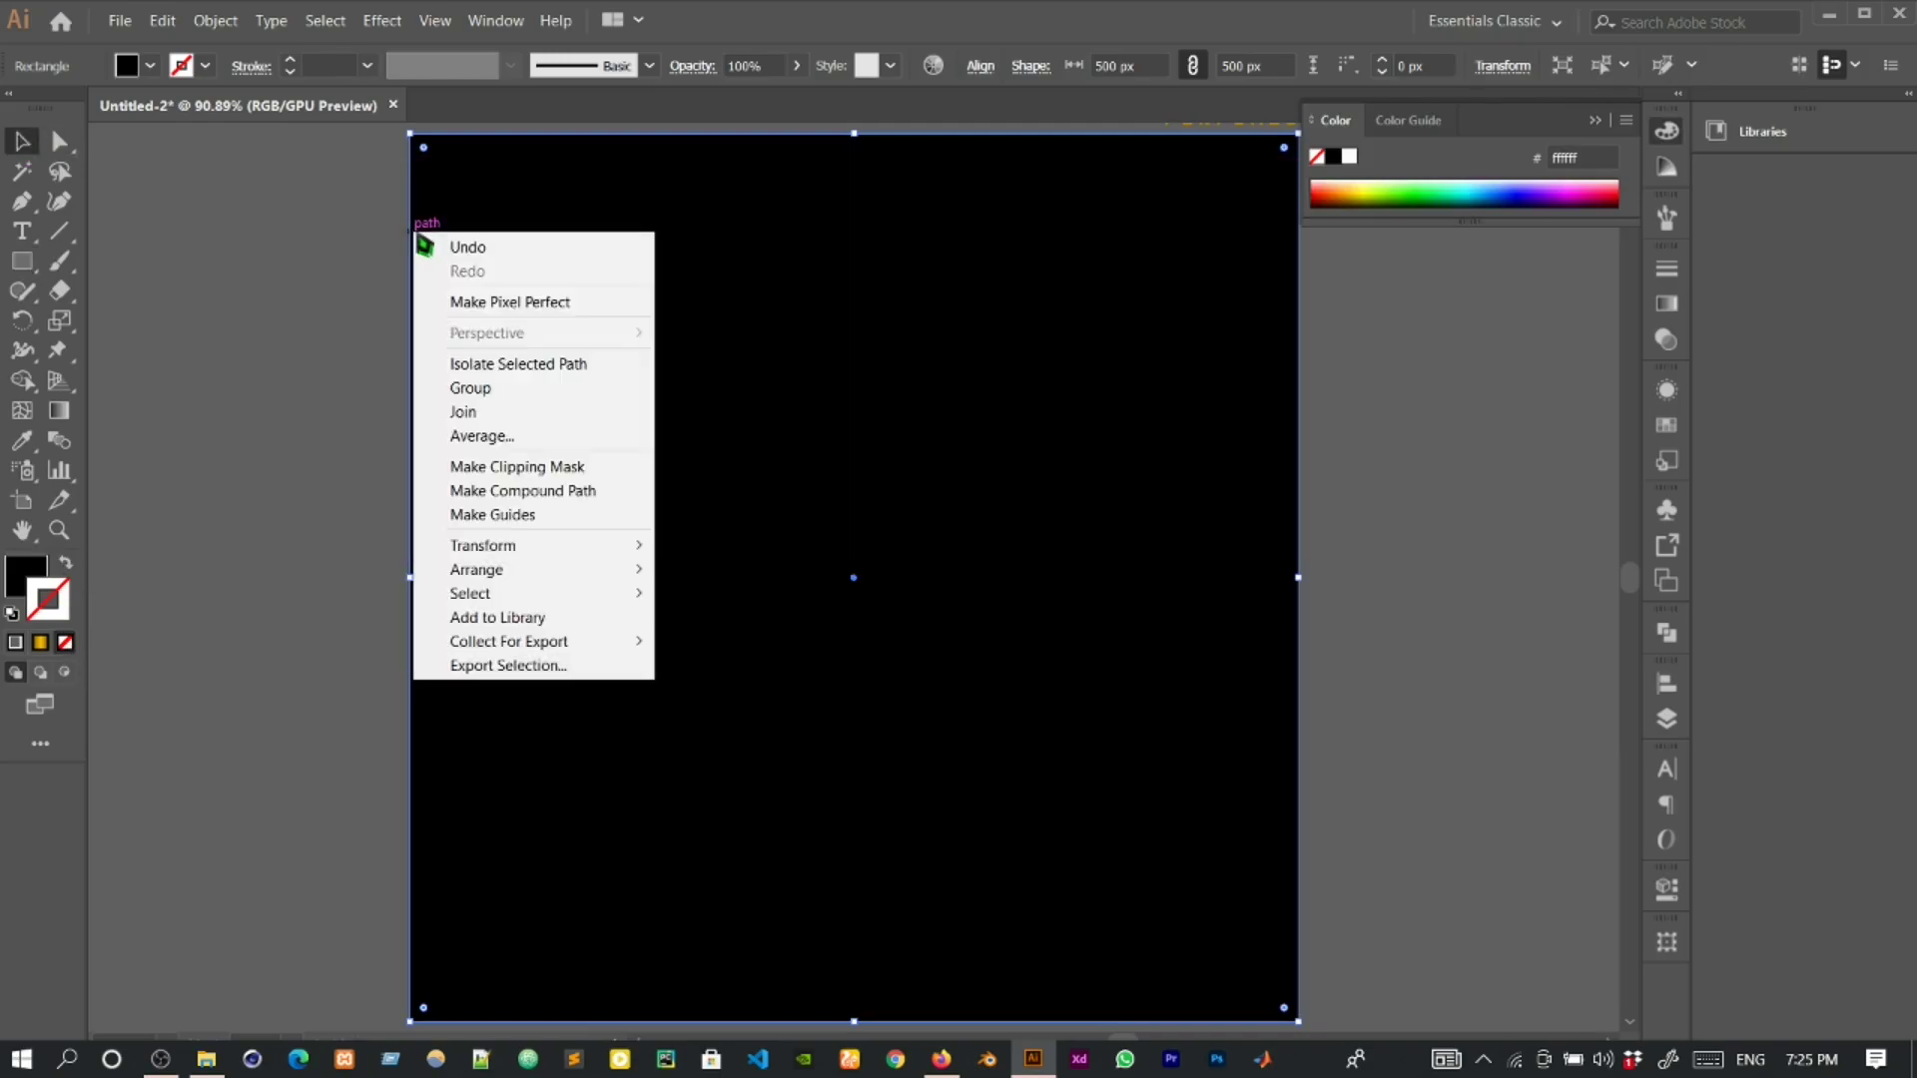
mouse_move(548, 569)
left_click(886, 640)
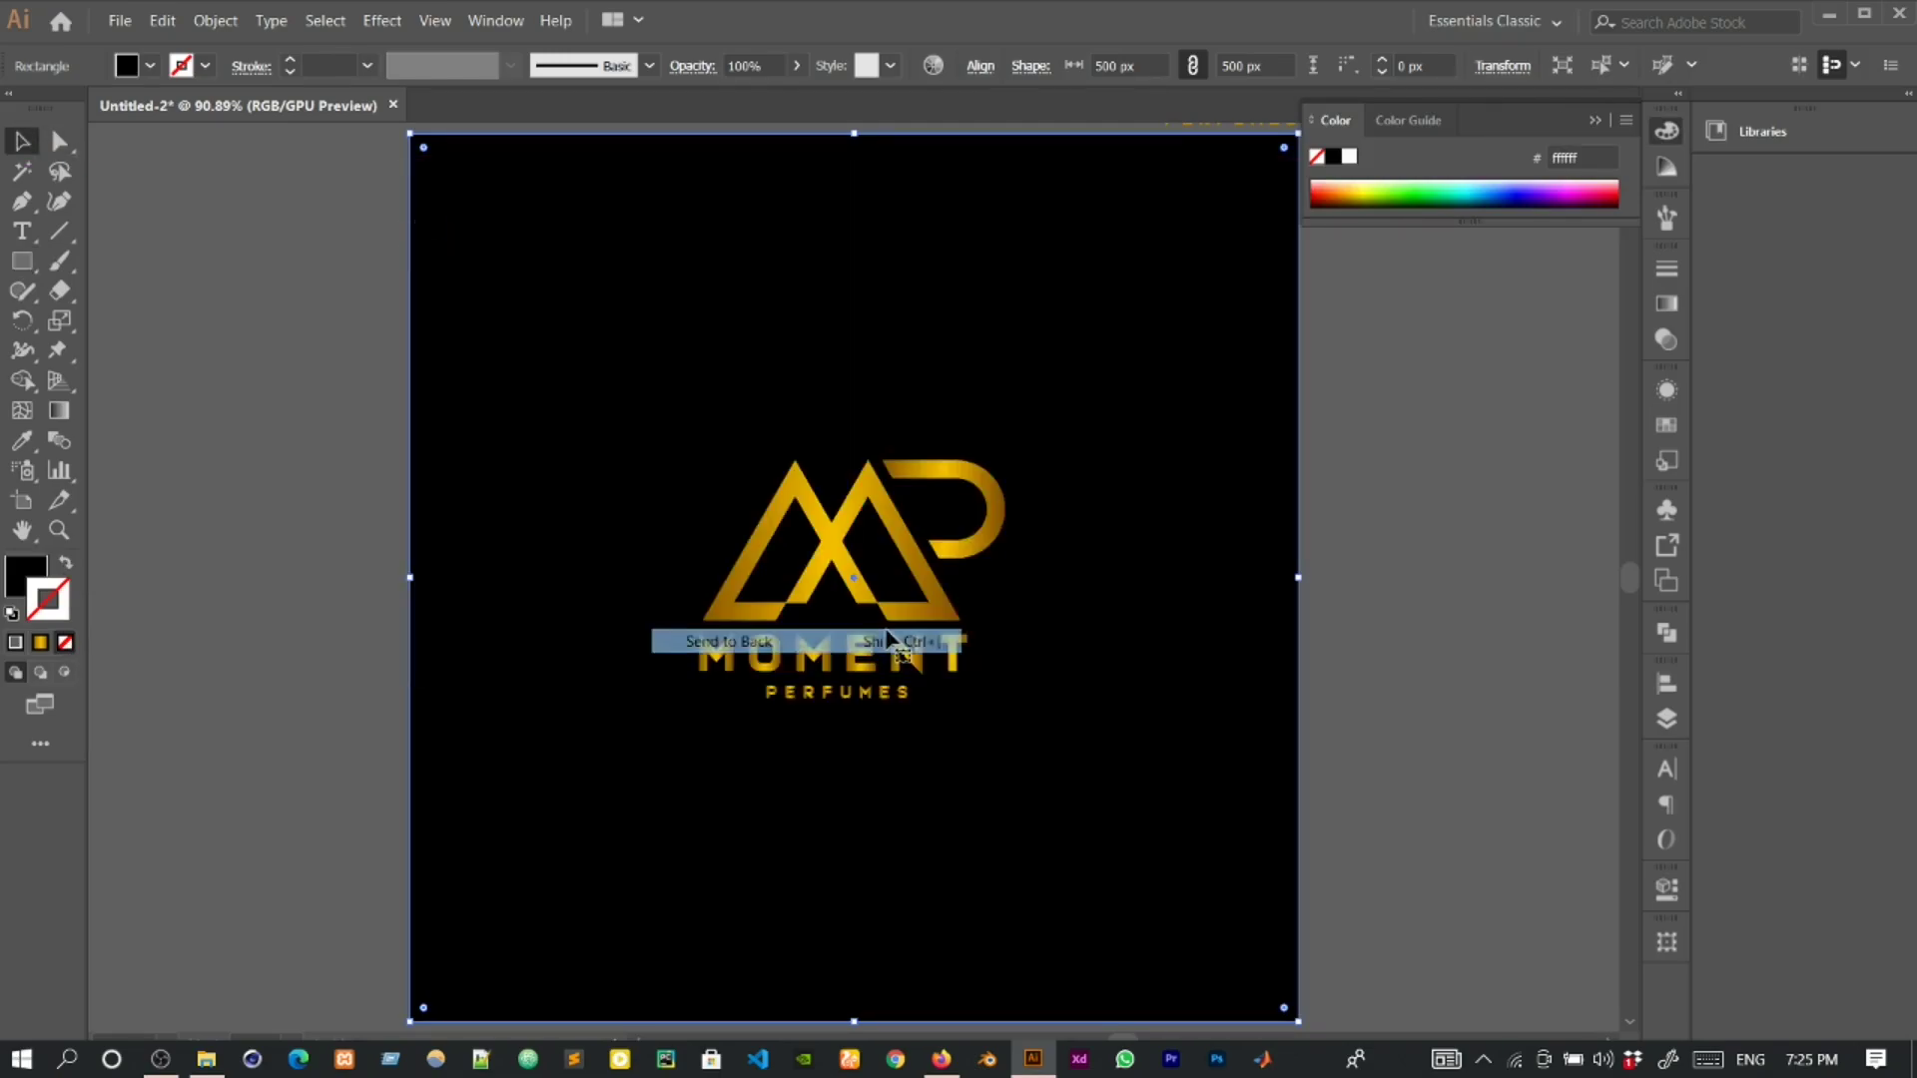
left_click(1463, 590)
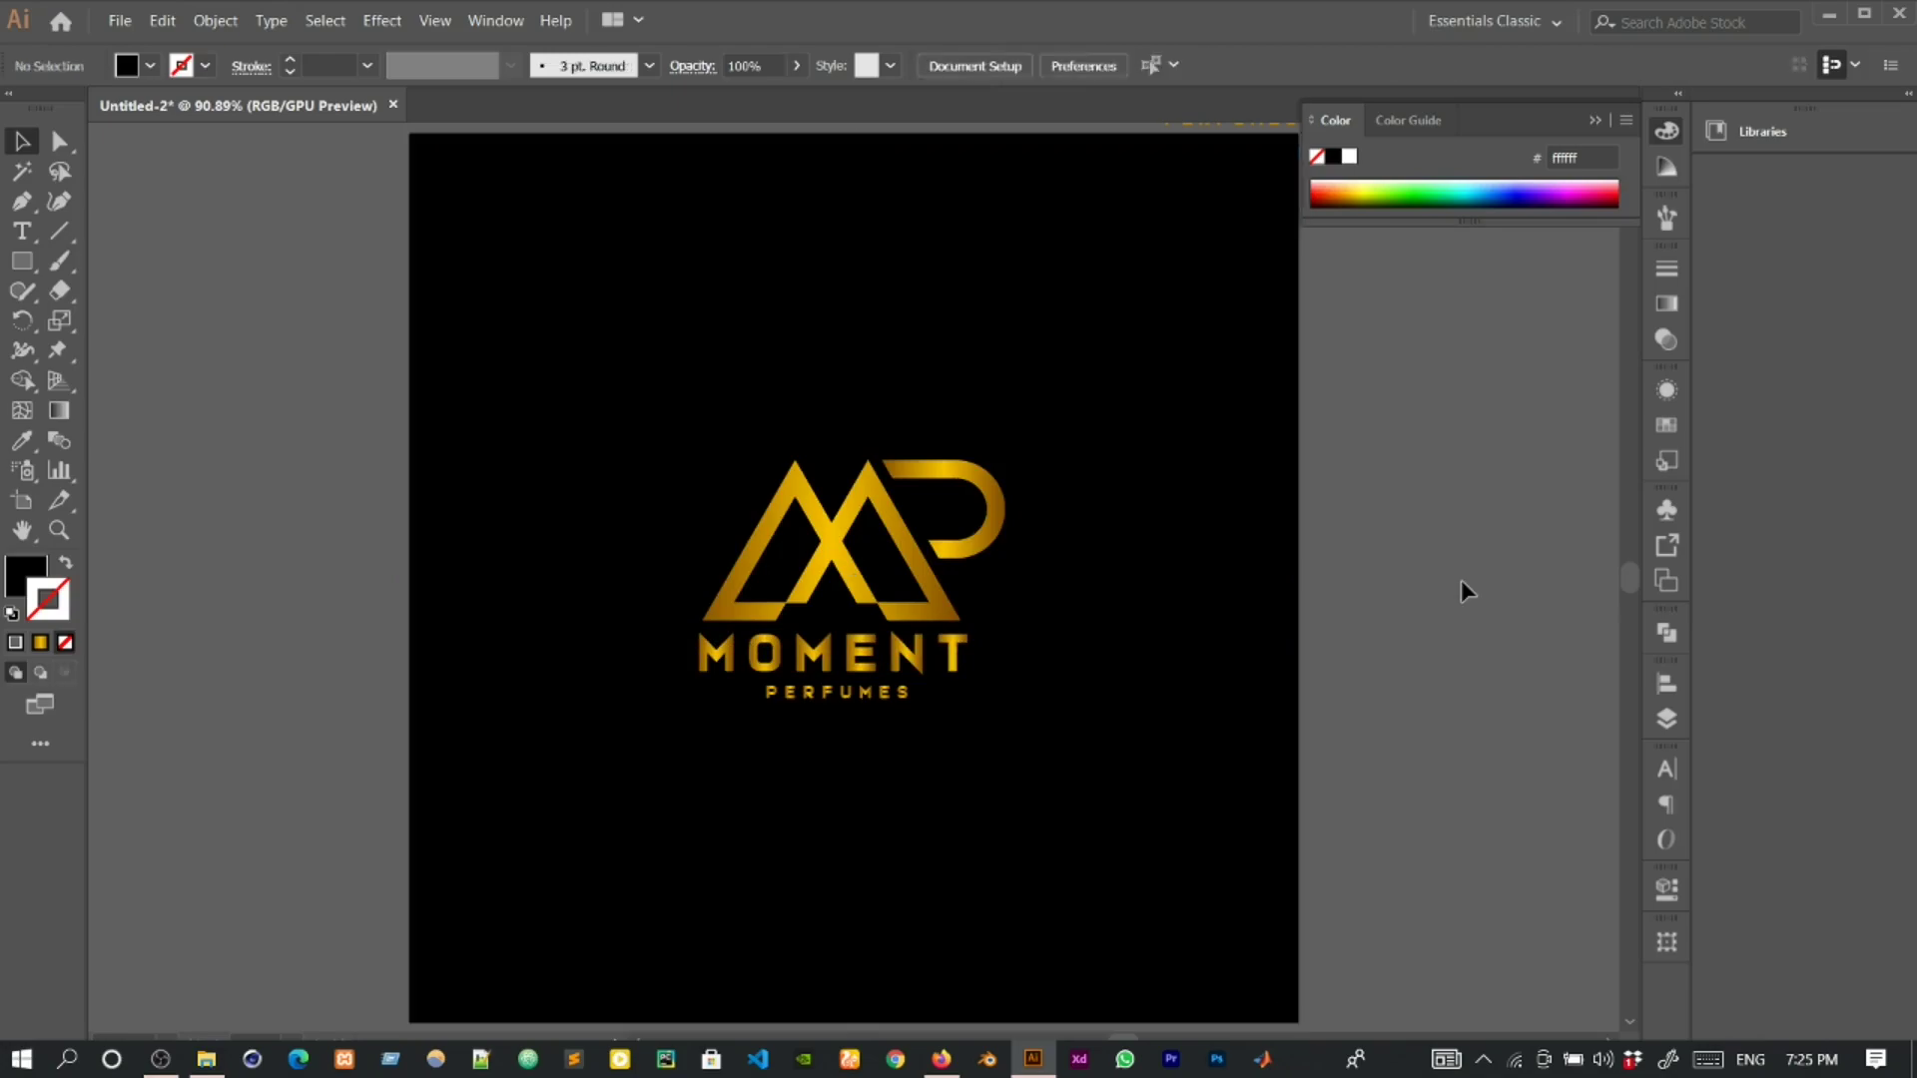
Scale the whole gold logo down proportionally to about 130 × 101 px.
left_click(1241, 517)
left_click(1091, 479)
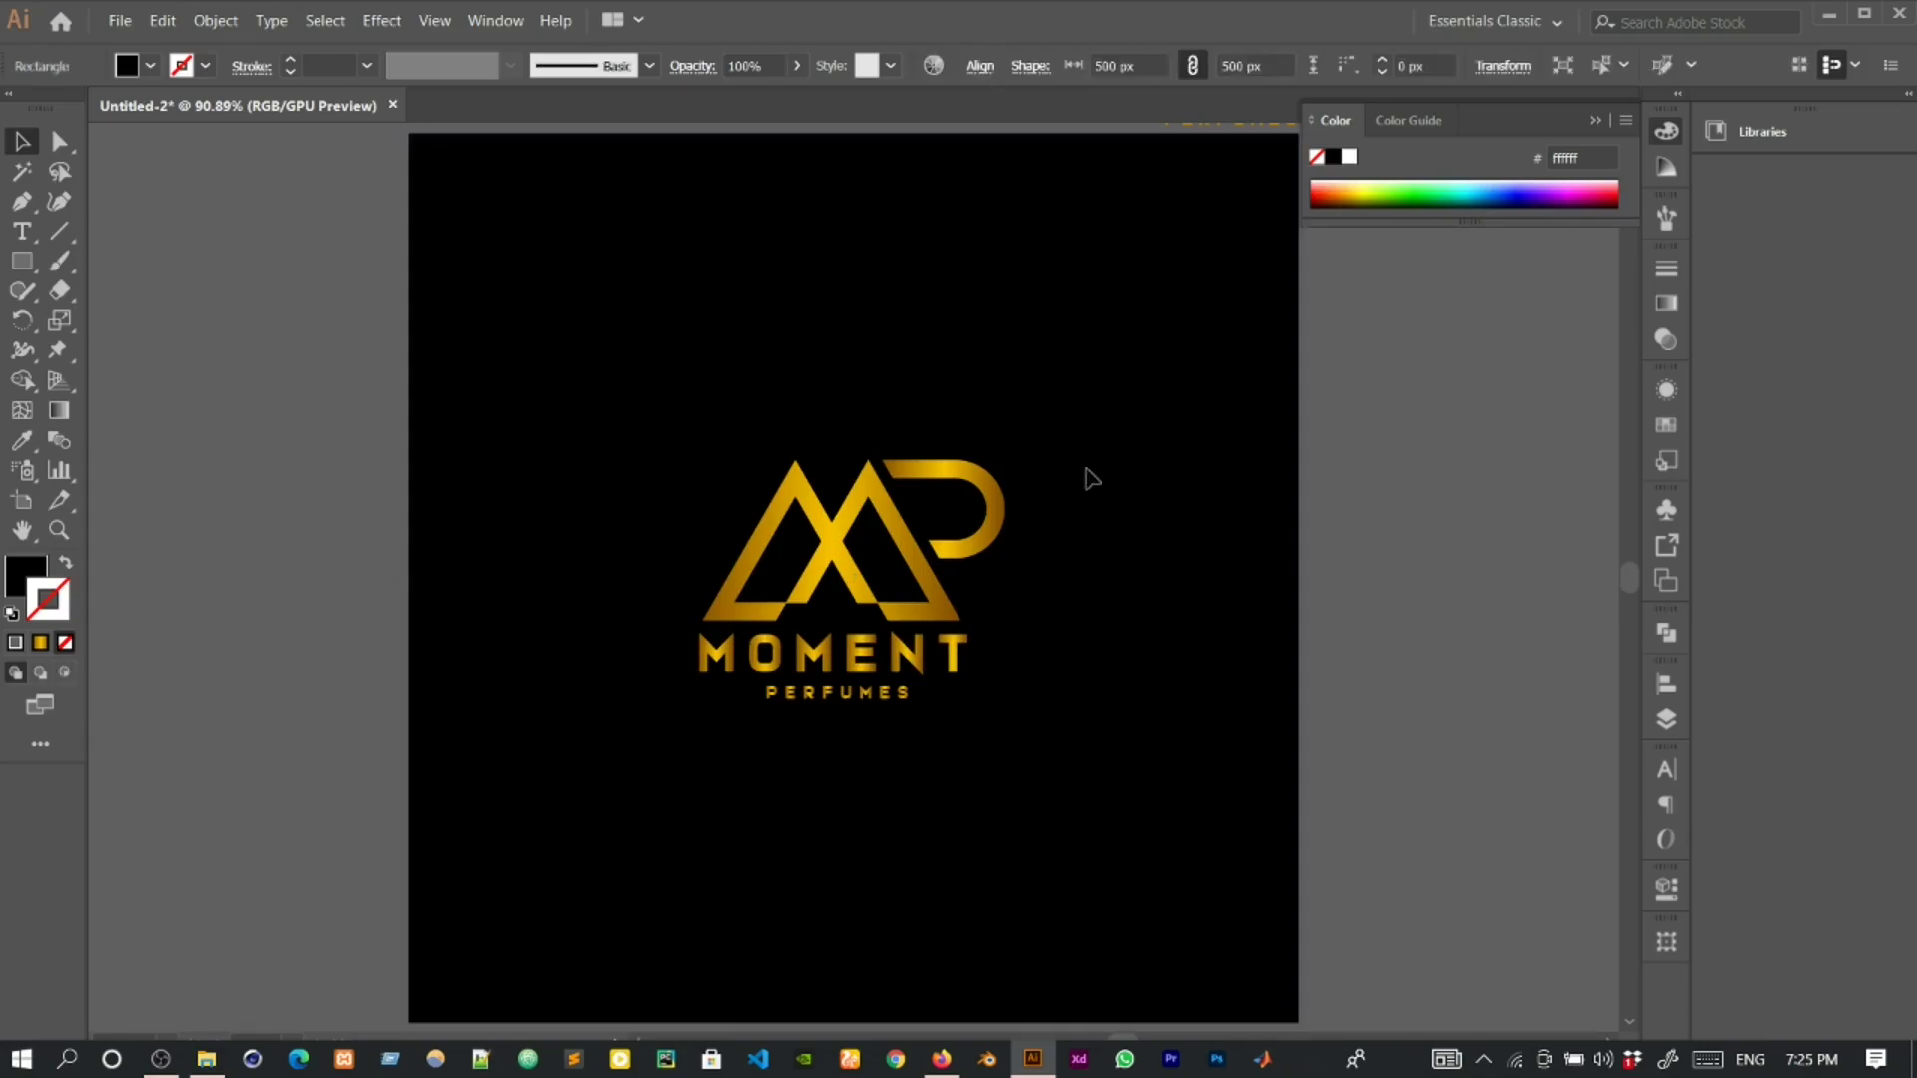
left_click(938, 659)
left_click_drag(1006, 699, 967, 676)
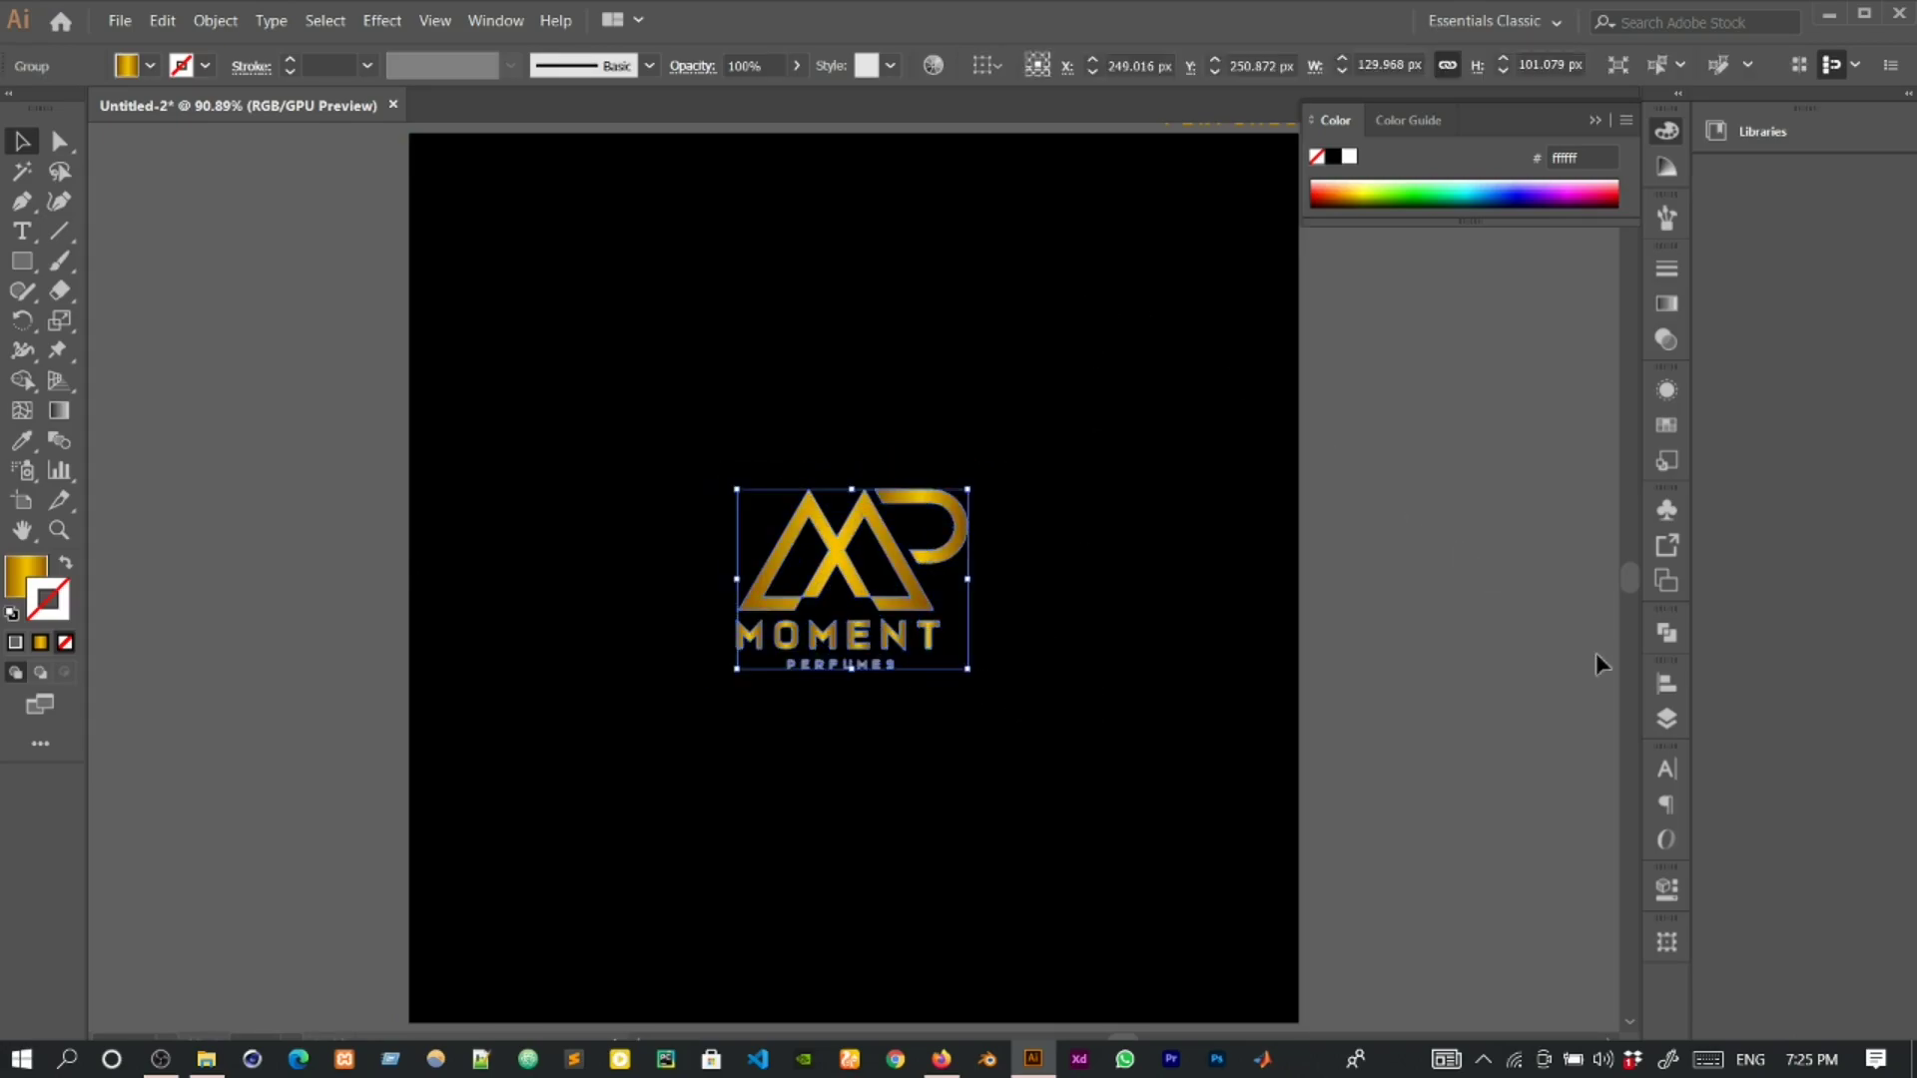
Center the logo horizontally and vertically relative to the artboard, and deselect it.
left_click(1665, 685)
left_click(1604, 884)
left_click(1688, 968)
left_click(1420, 739)
left_click(1572, 740)
left_click(1665, 698)
left_click(1362, 581)
scroll(968, 693, "up", 2)
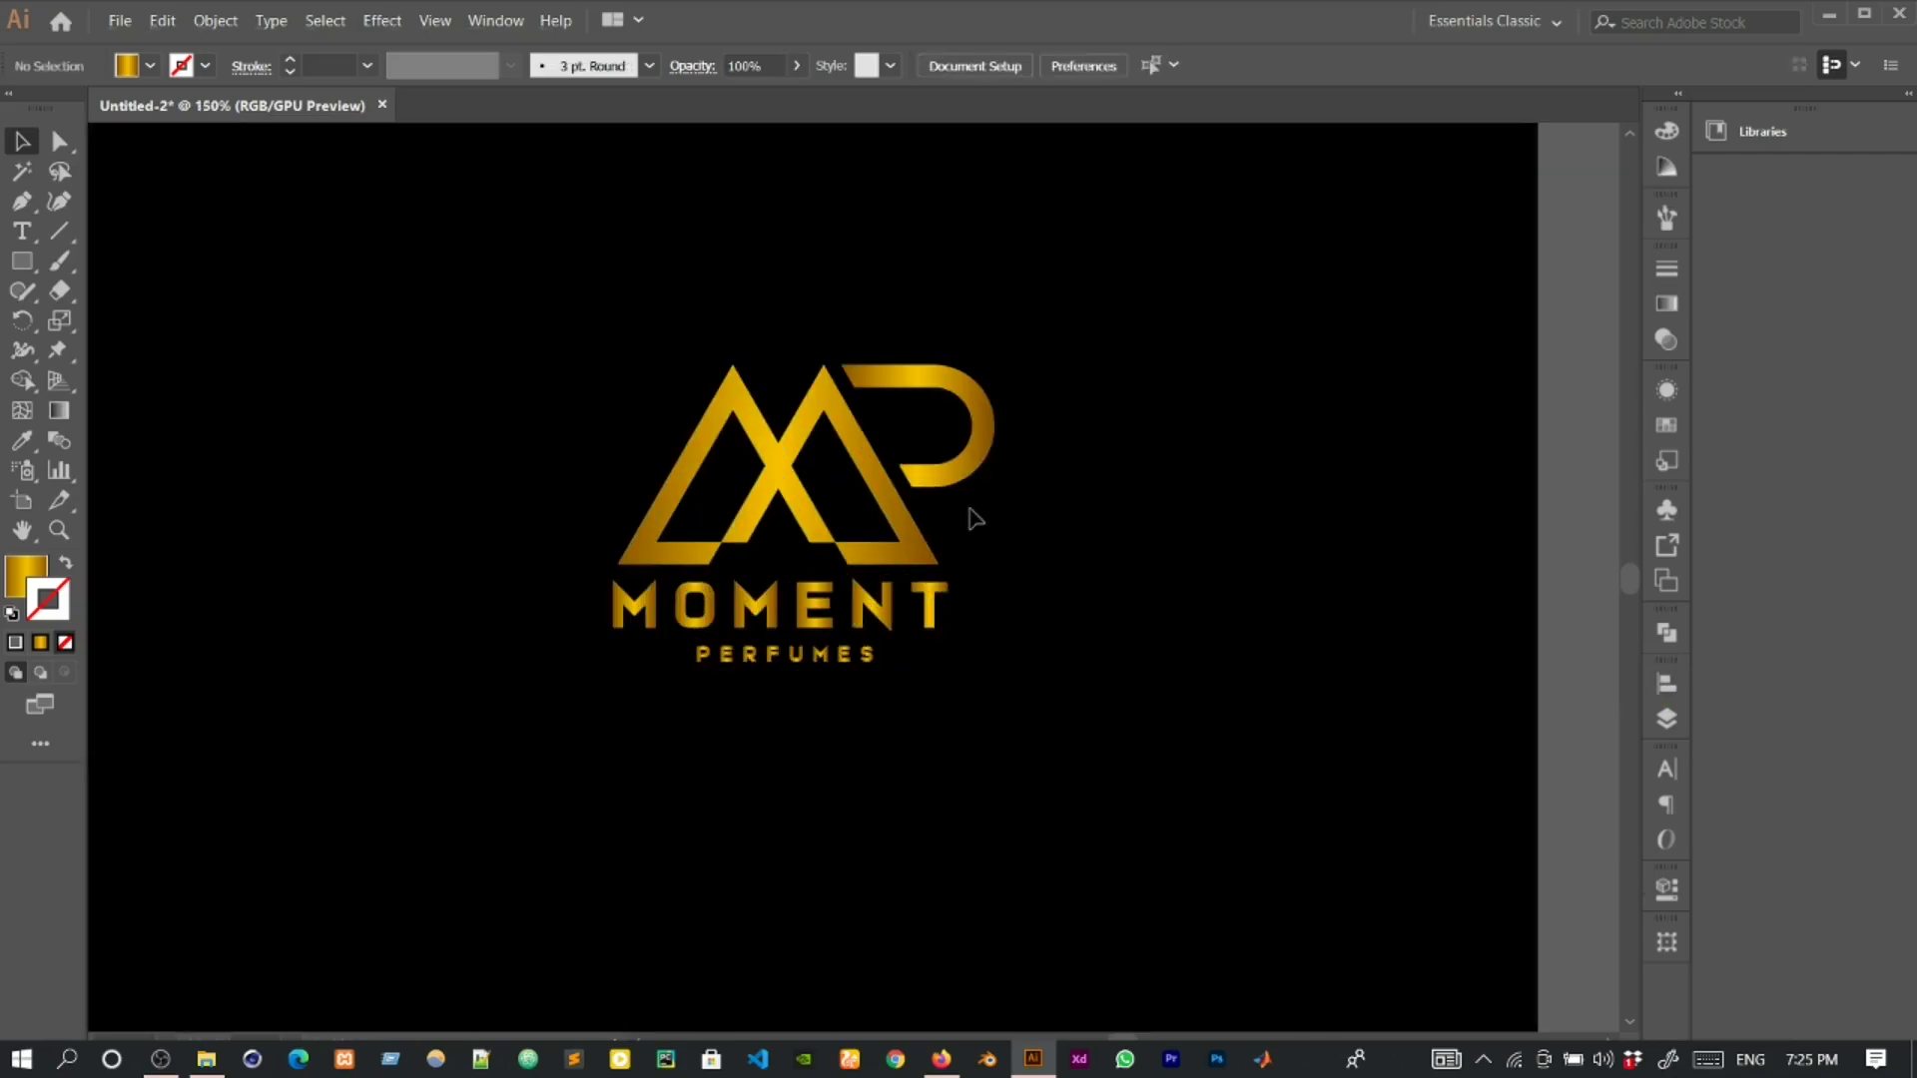
scroll(976, 519, "up", 4)
left_click_drag(1275, 627, 1192, 652)
scroll(1215, 654, "down", 2)
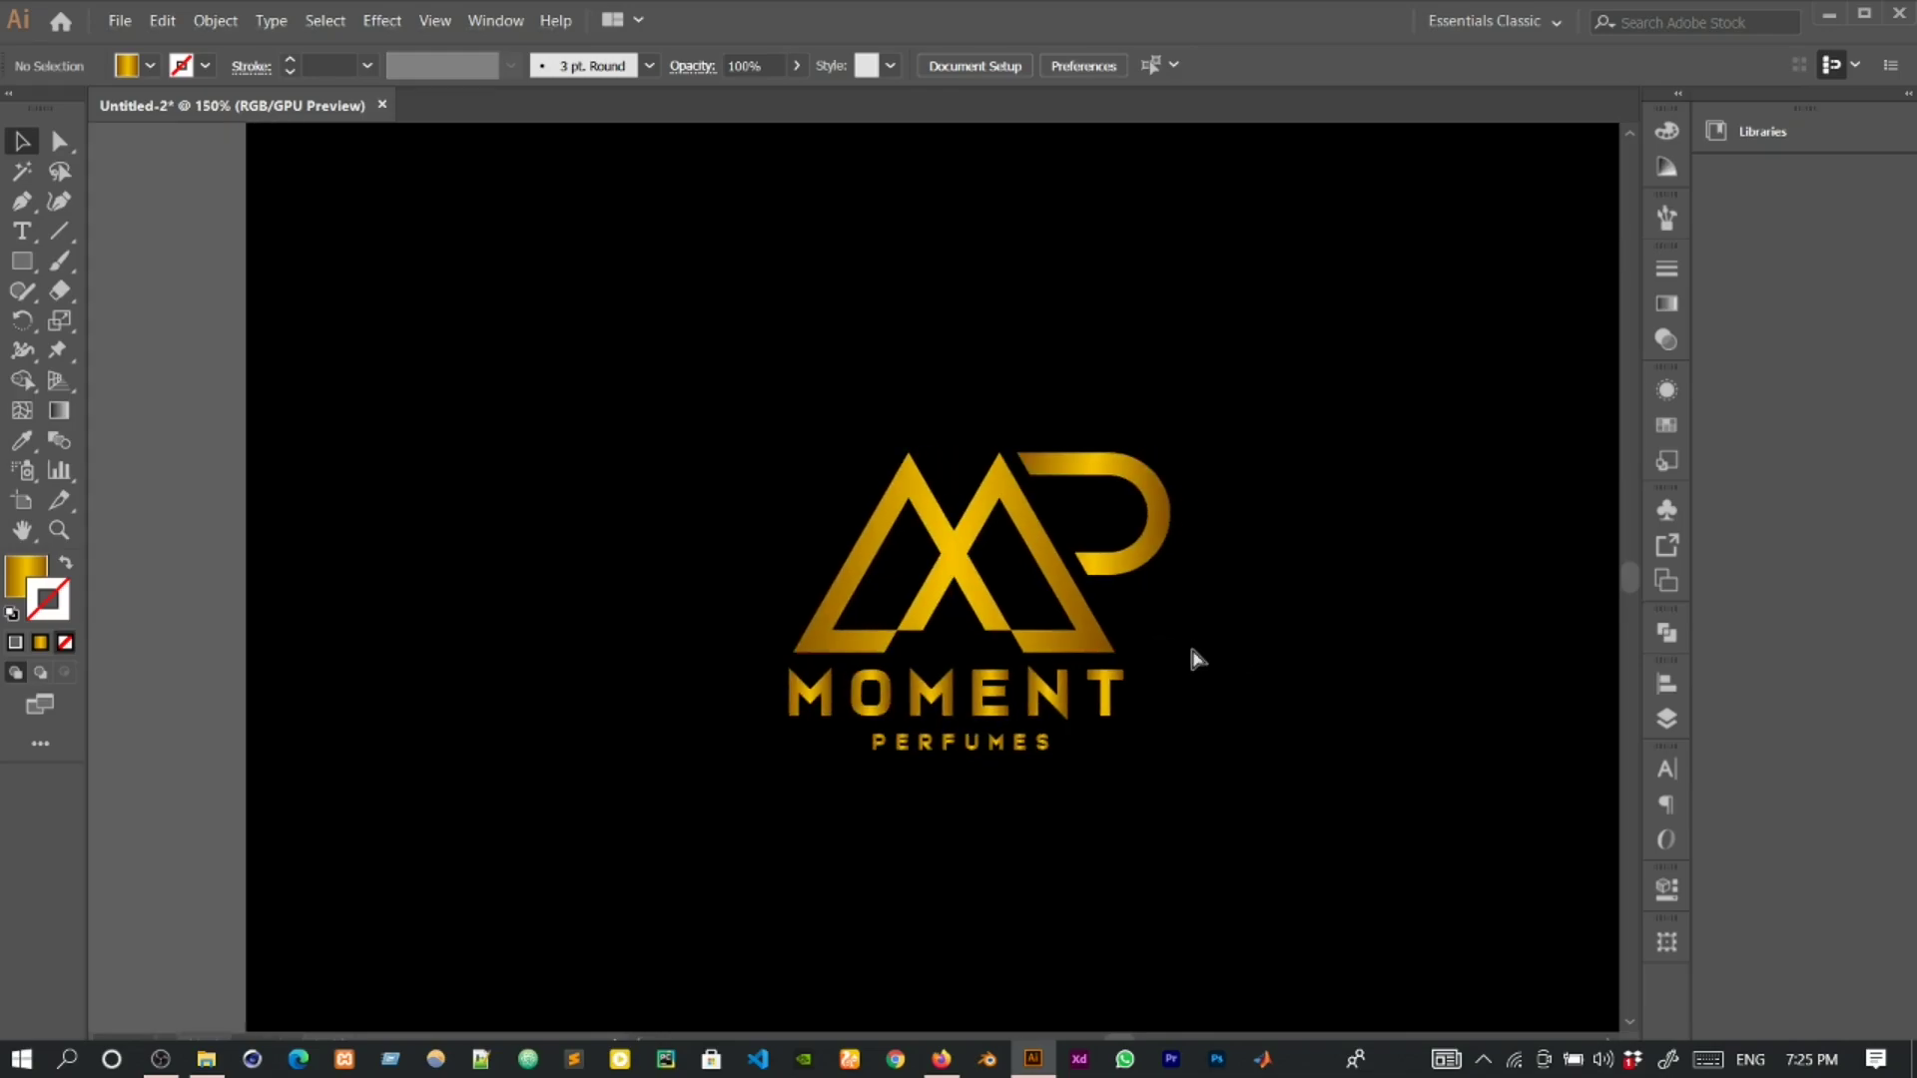
key("ctrl+0")
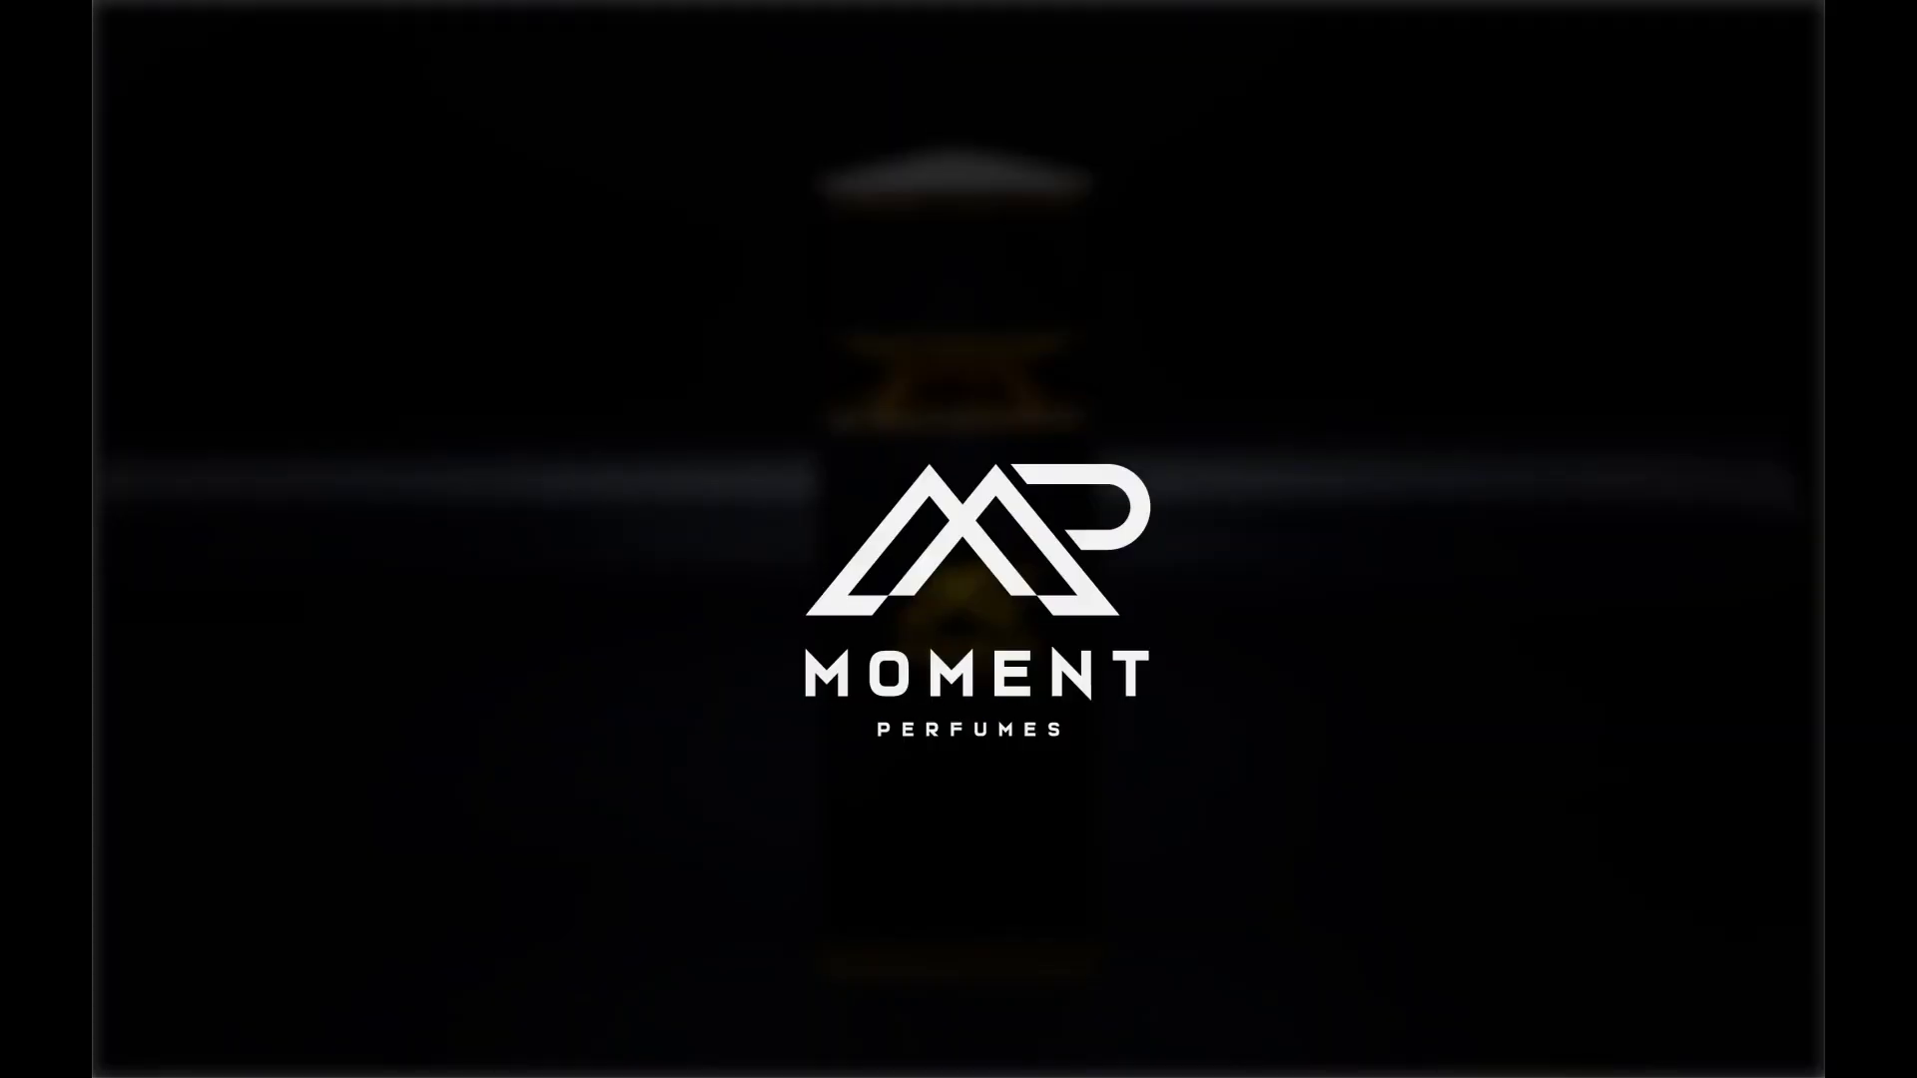